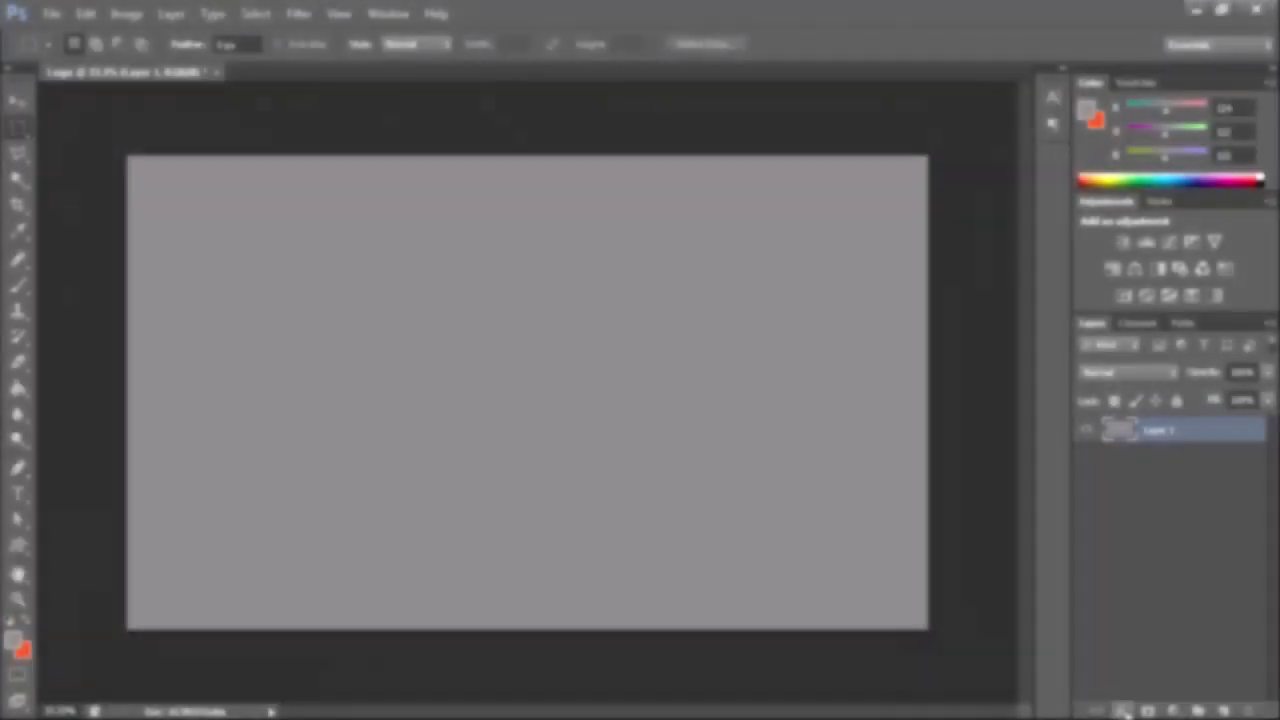
- Enable a Gradient Overlay in Layer 1's blending options and browse the gradient presets
click(1122, 710)
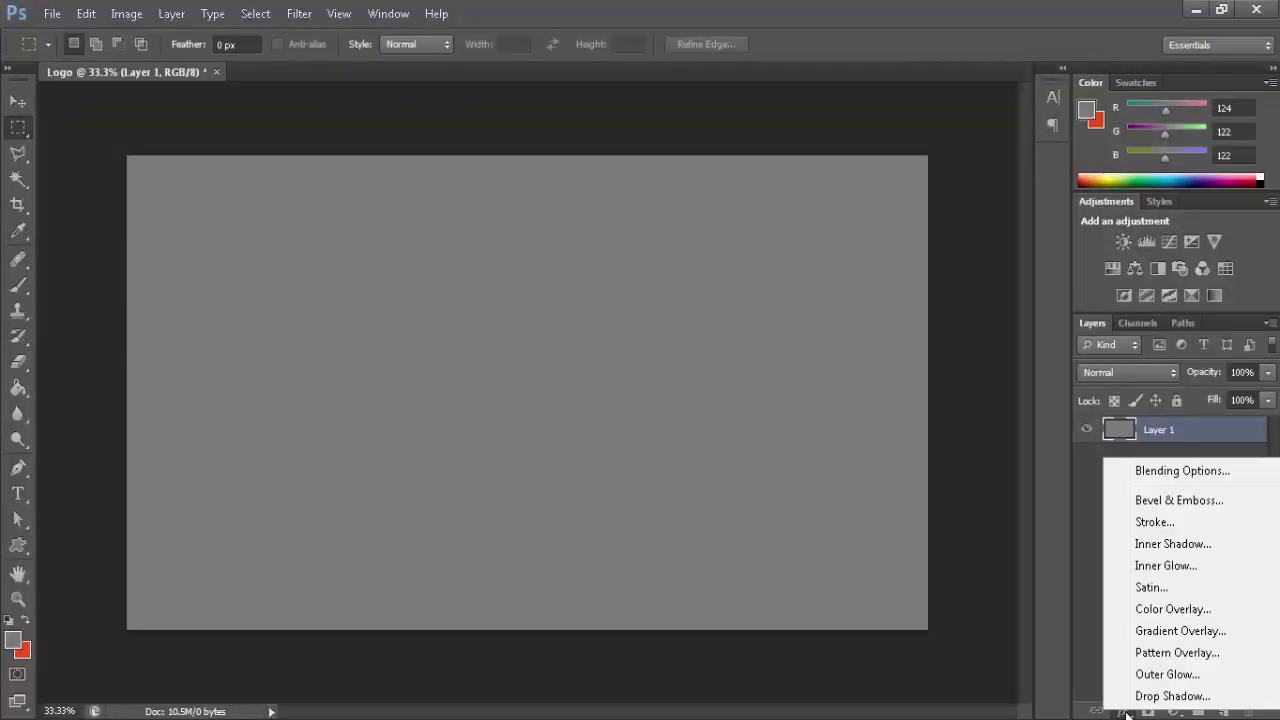
click(1206, 479)
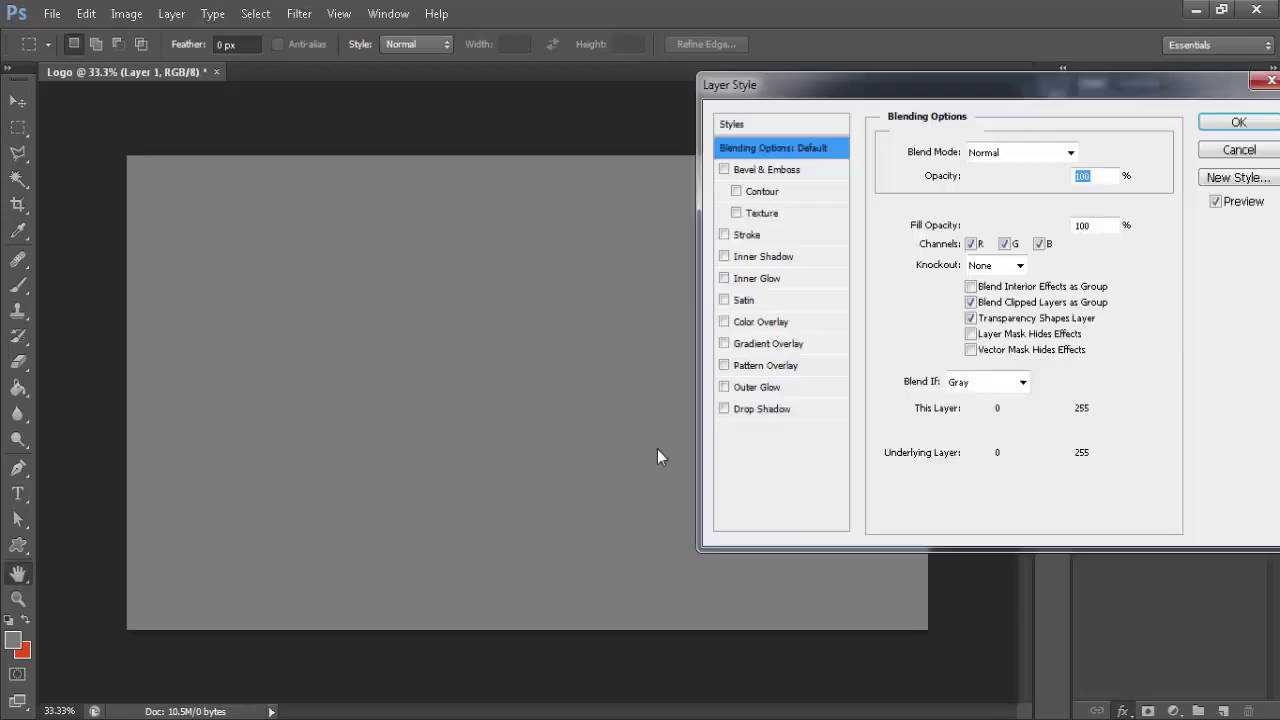
click(729, 345)
click(985, 205)
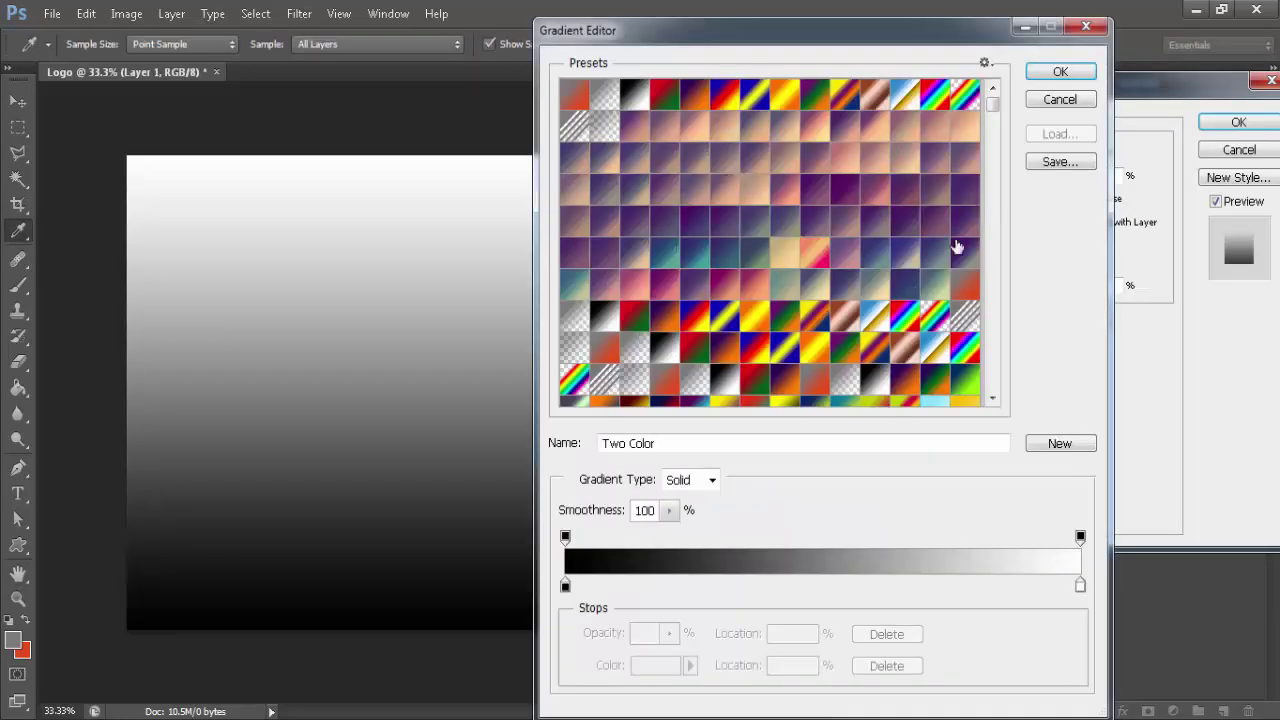
scroll(912, 262, down, 3)
scroll(862, 265, down, 3)
scroll(849, 277, down, 3)
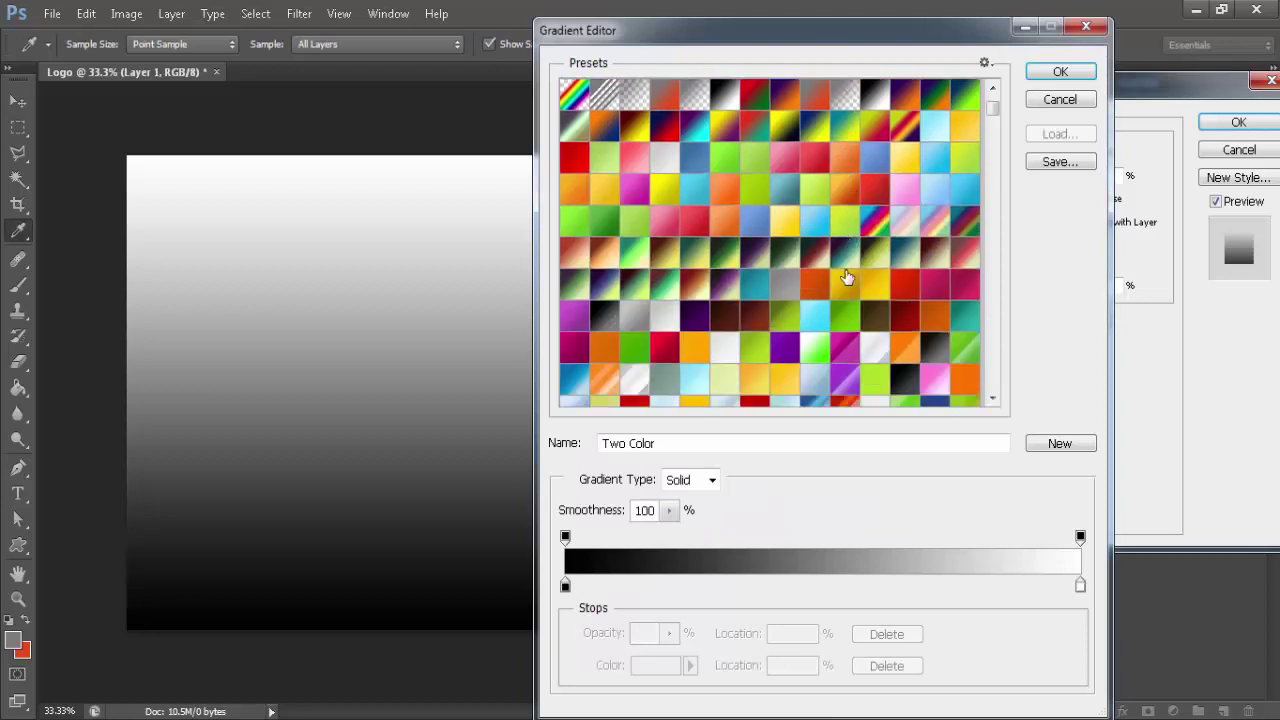
scroll(847, 278, down, 3)
scroll(847, 278, down, 3)
- Try the Personale and Gradient 024 gradient presets on the overlay
click(903, 246)
scroll(903, 246, down, 3)
scroll(850, 270, down, 3)
click(820, 290)
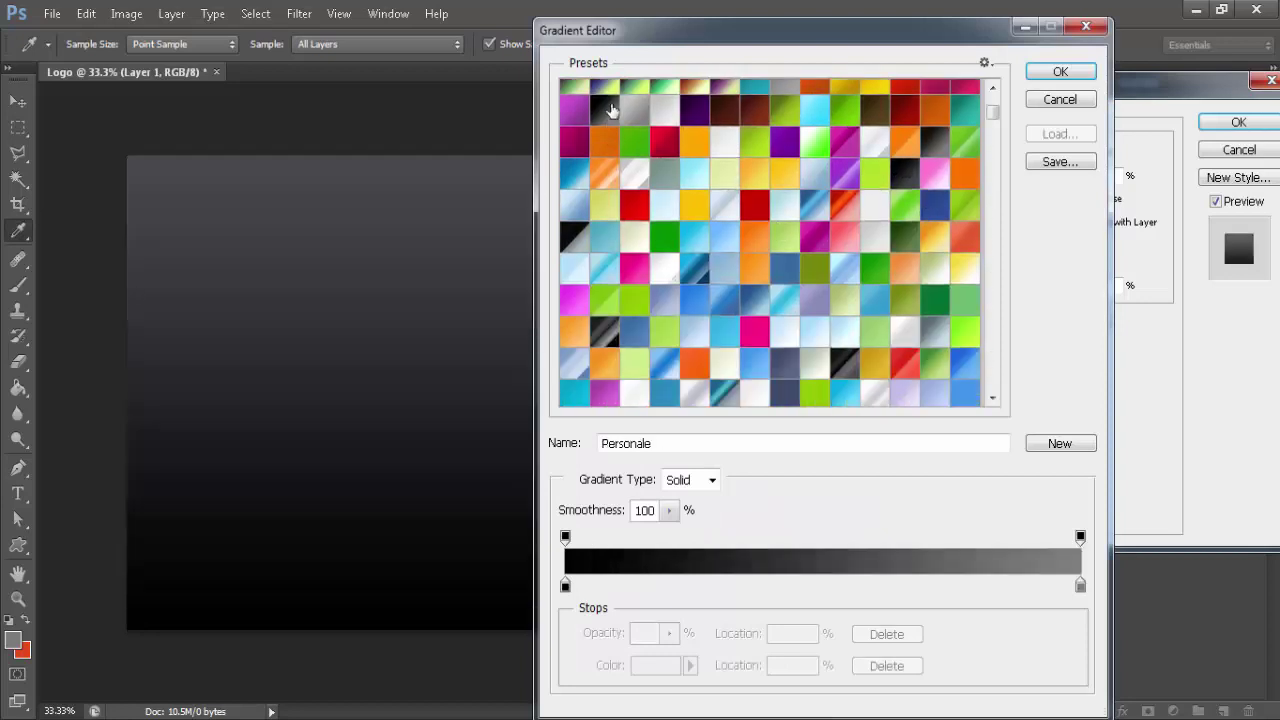
scroll(791, 302, down, 3)
scroll(791, 302, down, 3)
click(805, 290)
scroll(820, 284, down, 1)
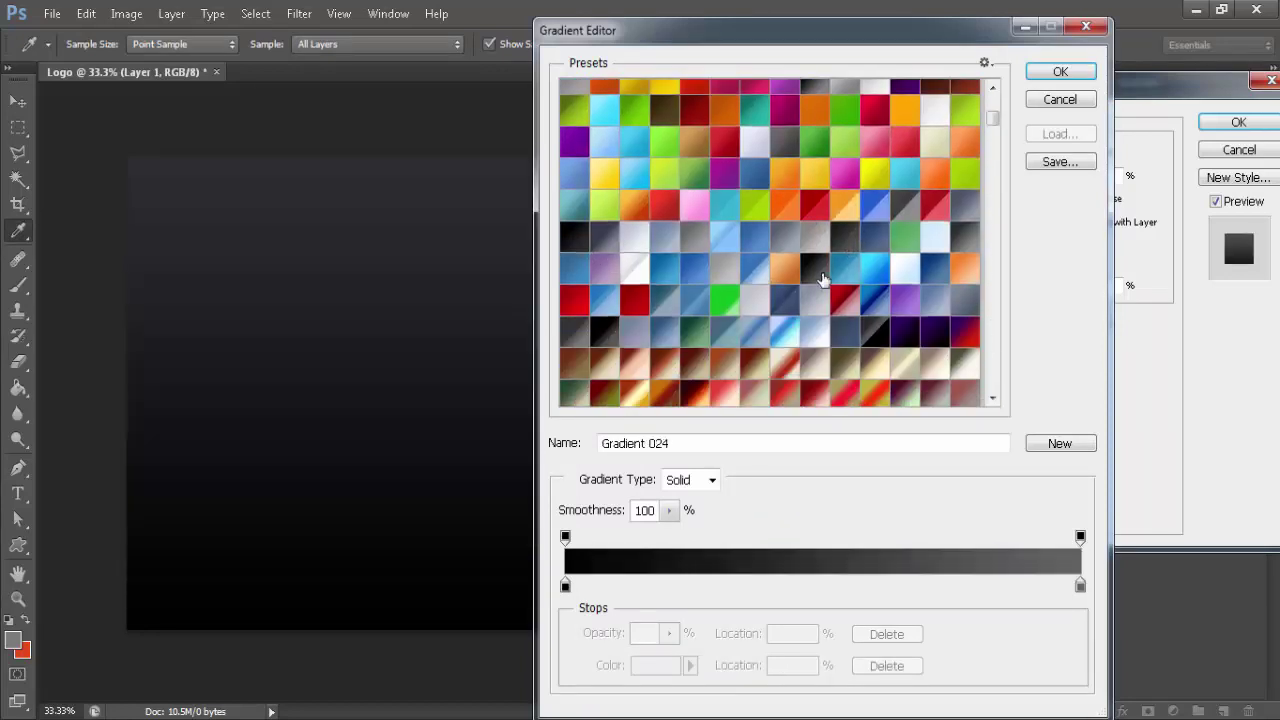
- Choose the near-black gradient preset and accept it in the Gradient Editor
click(846, 242)
click(591, 243)
scroll(591, 243, down, 3)
scroll(591, 243, down, 3)
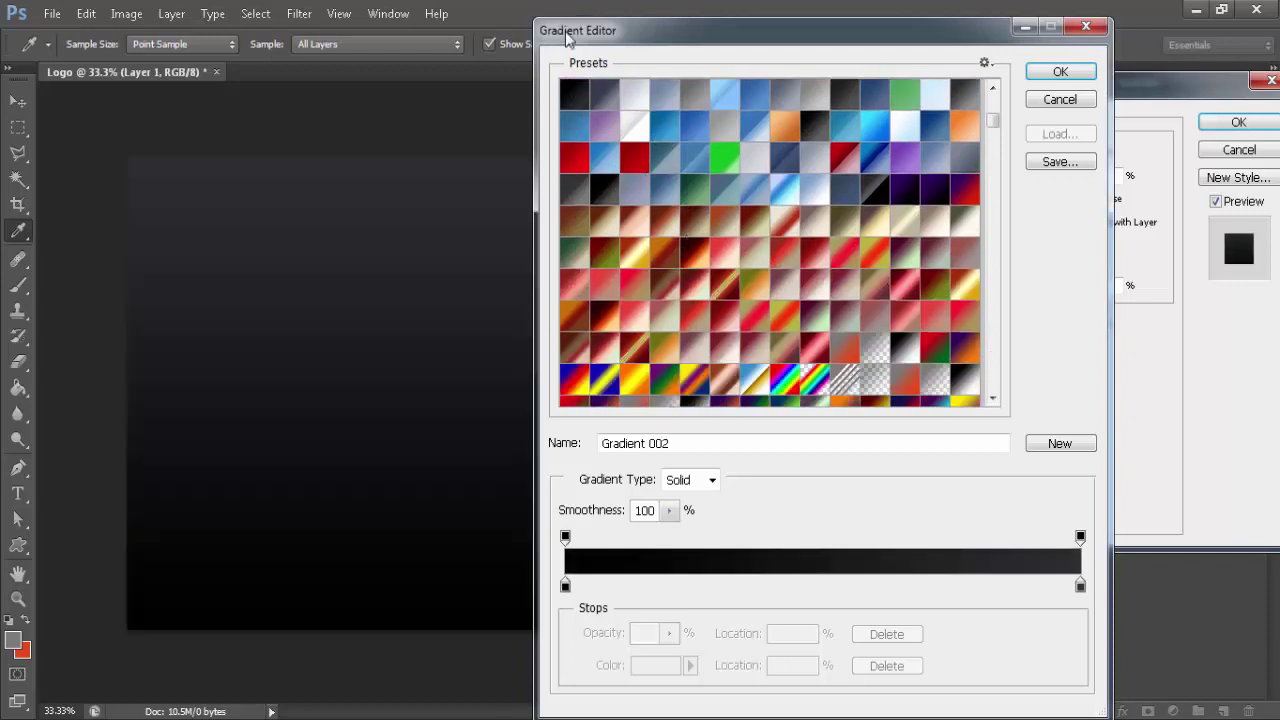
drag(568, 40, 850, 57)
click(1088, 59)
- Adjust the overlay angle, preview it reversed, then load the Black 1 - 3D preset
click(972, 256)
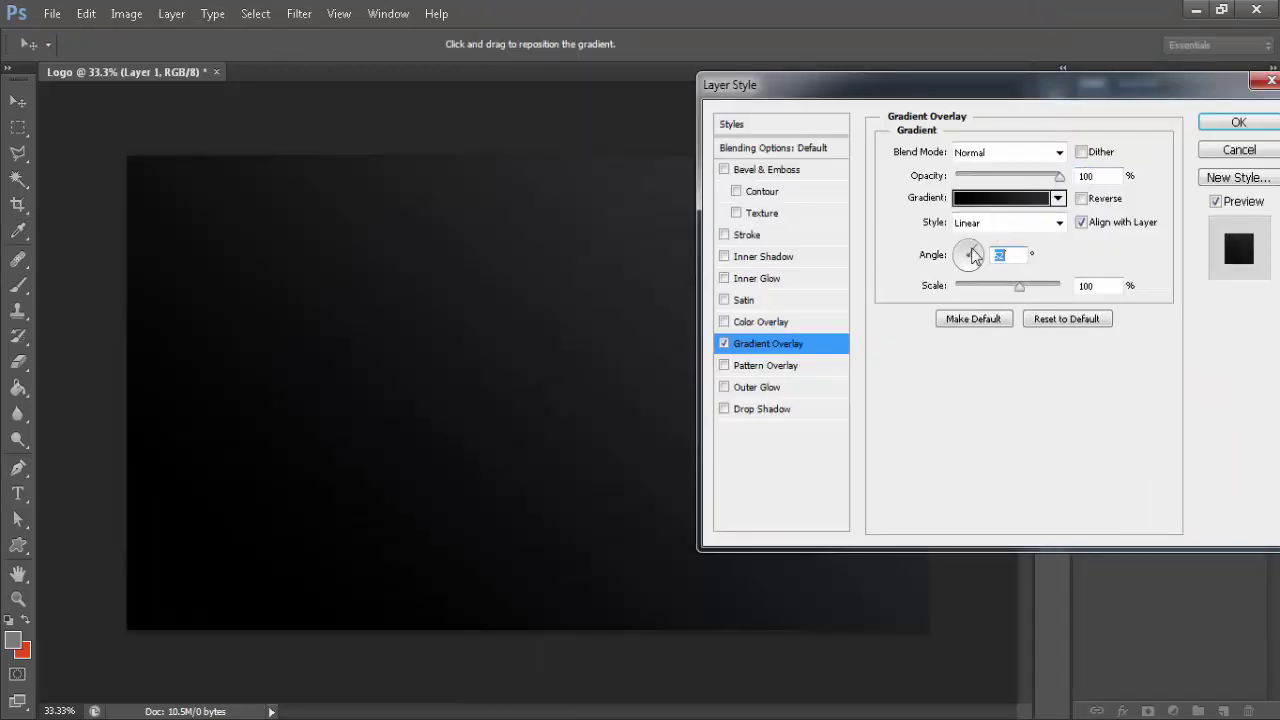
click(1081, 198)
click(1000, 198)
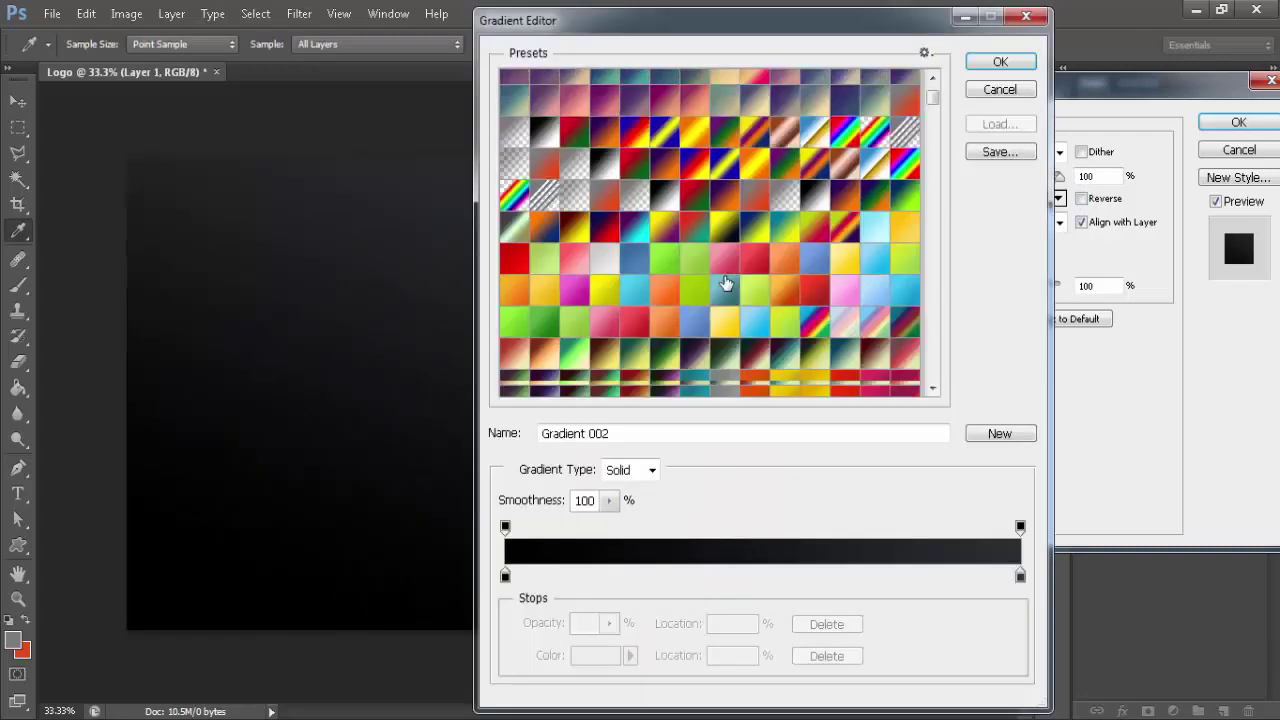
scroll(846, 257, down, 3)
click(846, 257)
scroll(846, 257, down, 2)
- Settle on the Black 2 - 3D dark preset and apply the gradient overlay to the background
click(842, 214)
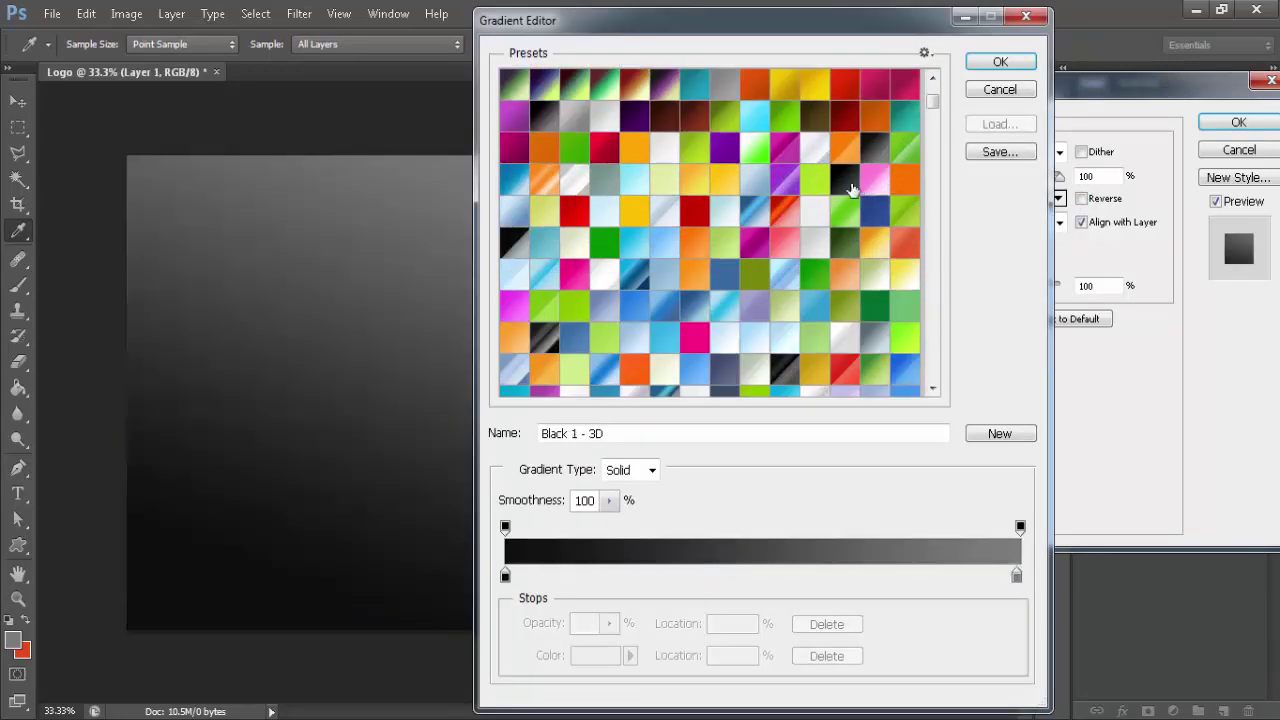
scroll(851, 190, down, 3)
click(789, 348)
click(749, 263)
click(846, 129)
click(1000, 61)
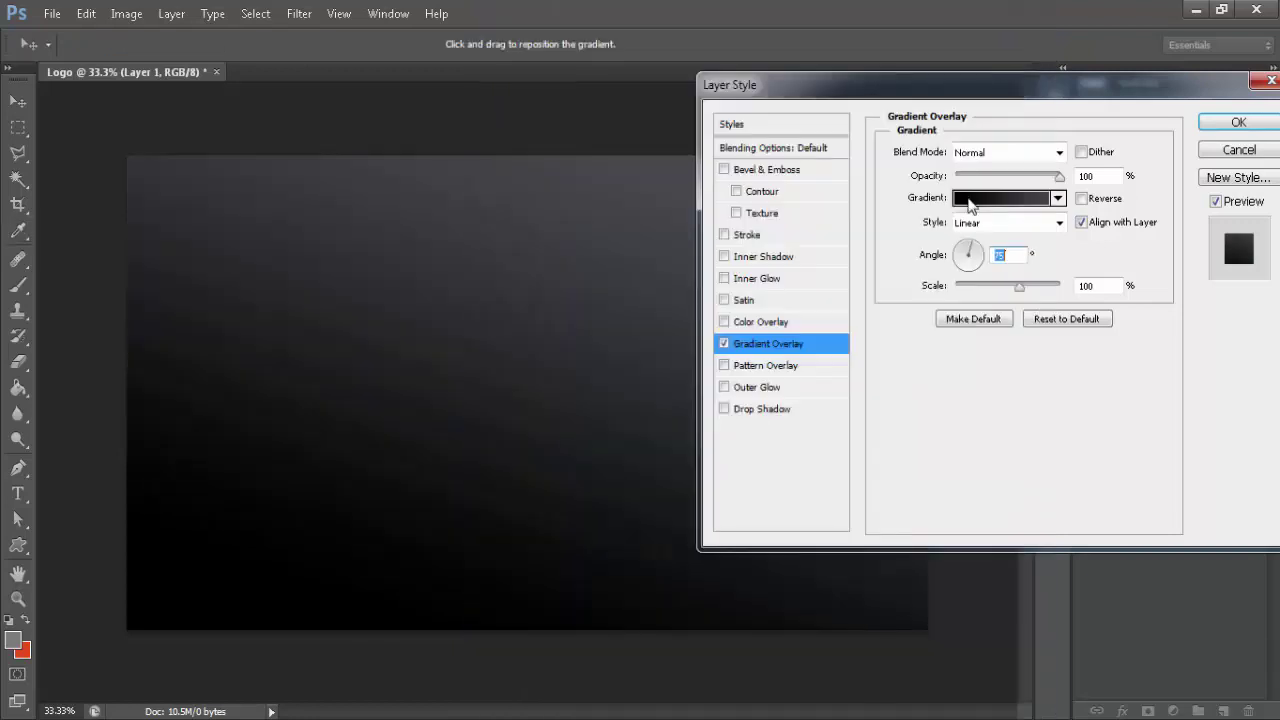
click(1236, 122)
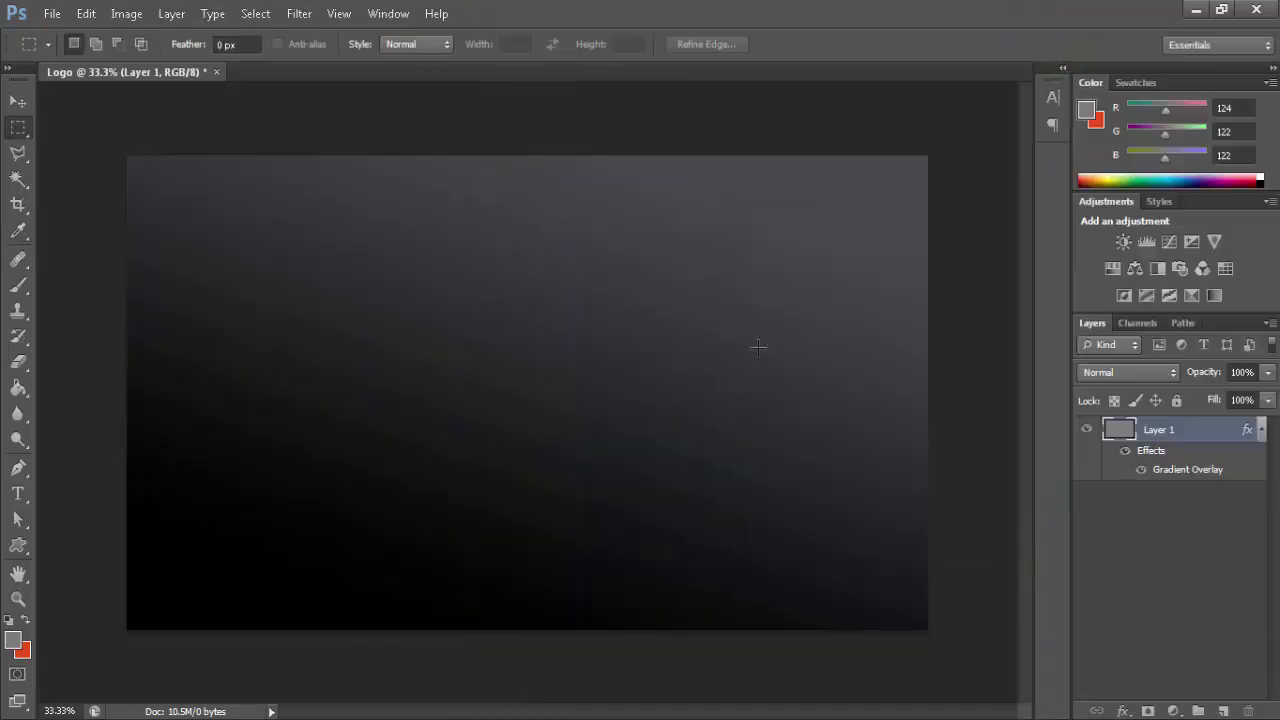
double_click(1174, 470)
- Test the gradient's left colour stop, then load the Personale gradient preset
click(975, 198)
mouse_move(505, 576)
mouse_down()
mouse_move(683, 576)
mouse_move(503, 576)
mouse_up()
click(1000, 61)
click(1005, 198)
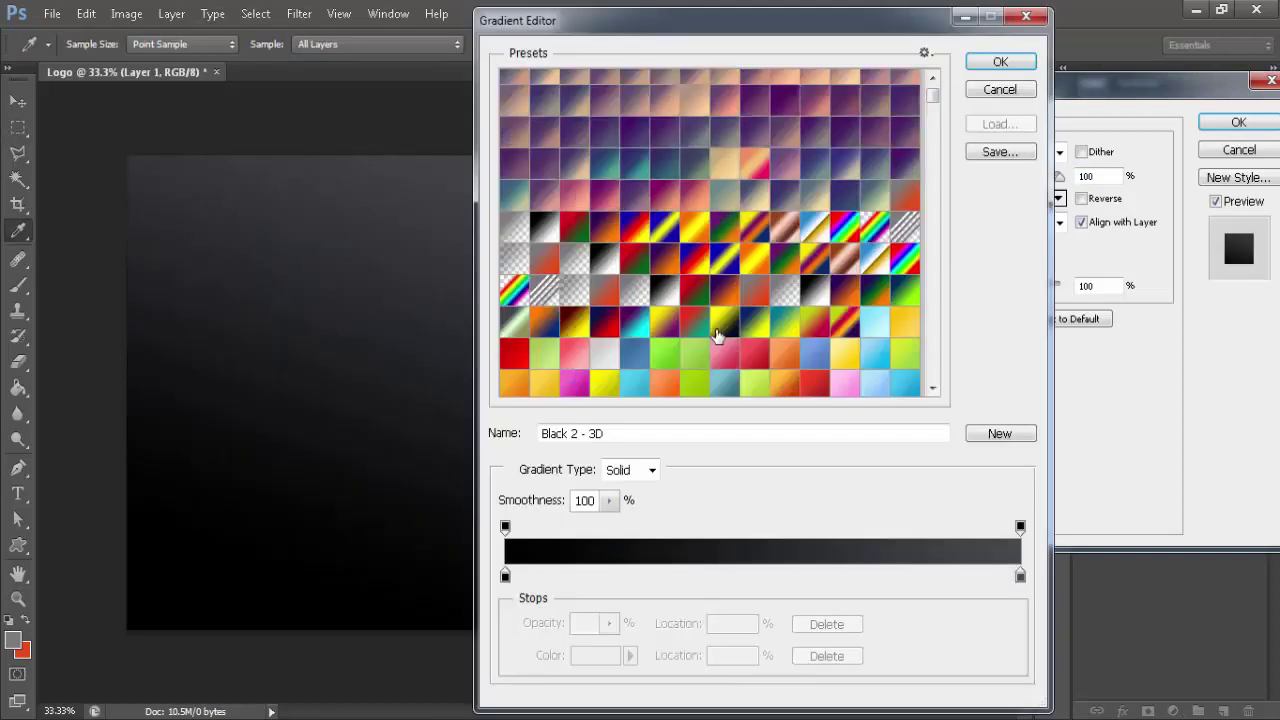
scroll(700, 250, down, 5)
click(606, 271)
scroll(748, 284, down, 5)
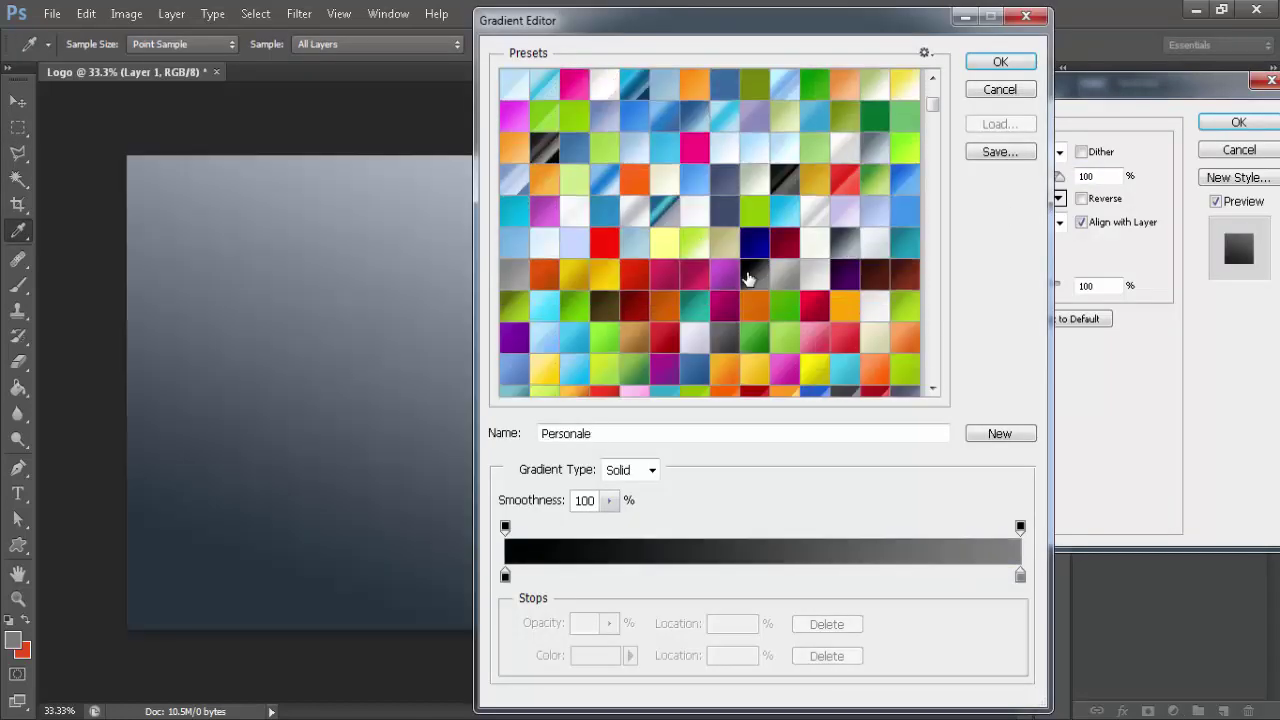
scroll(750, 284, down, 5)
- Choose the near-black gradient preset and commit the 75° gradient overlay
click(760, 312)
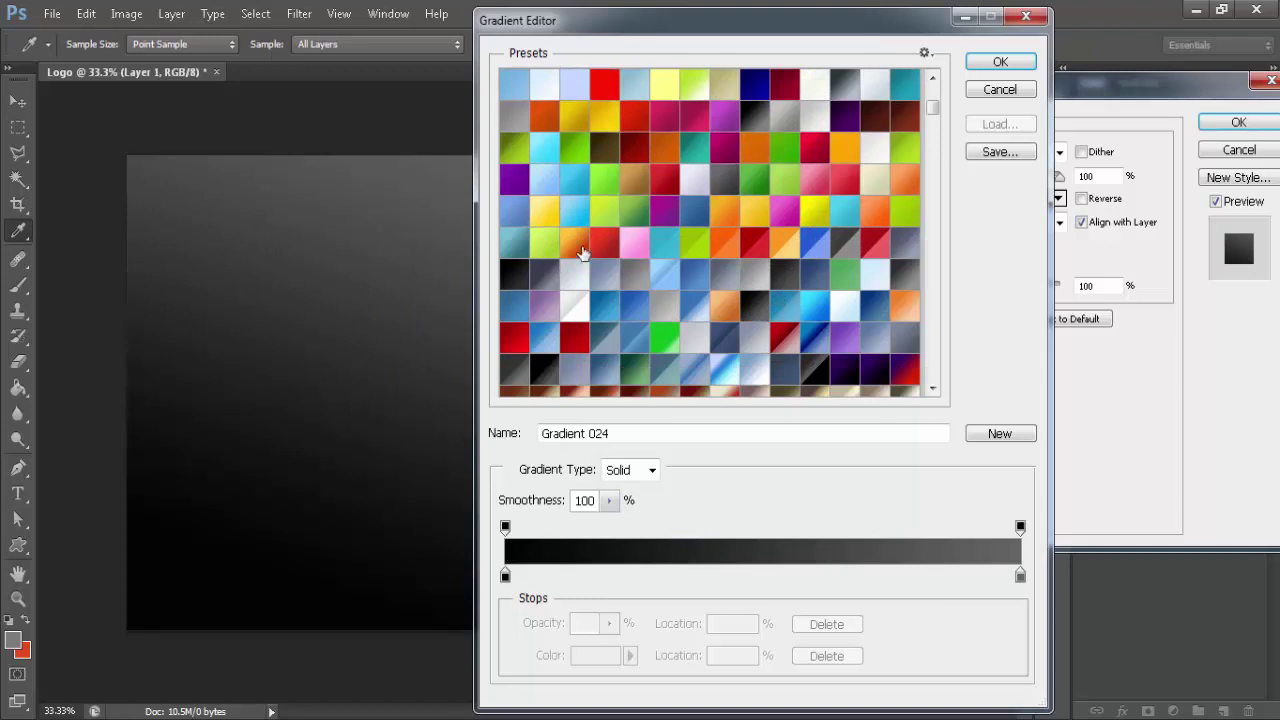
click(516, 274)
drag(540, 24, 698, 18)
click(1157, 56)
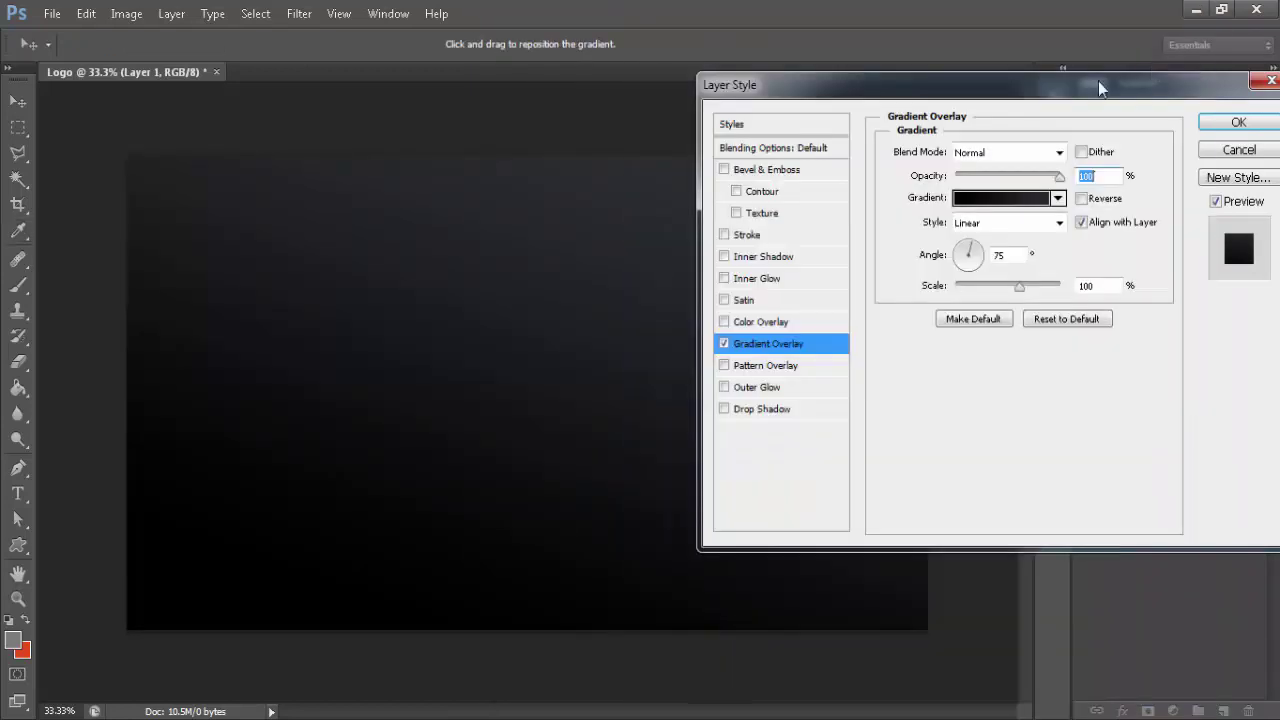
click(1096, 200)
click(1240, 123)
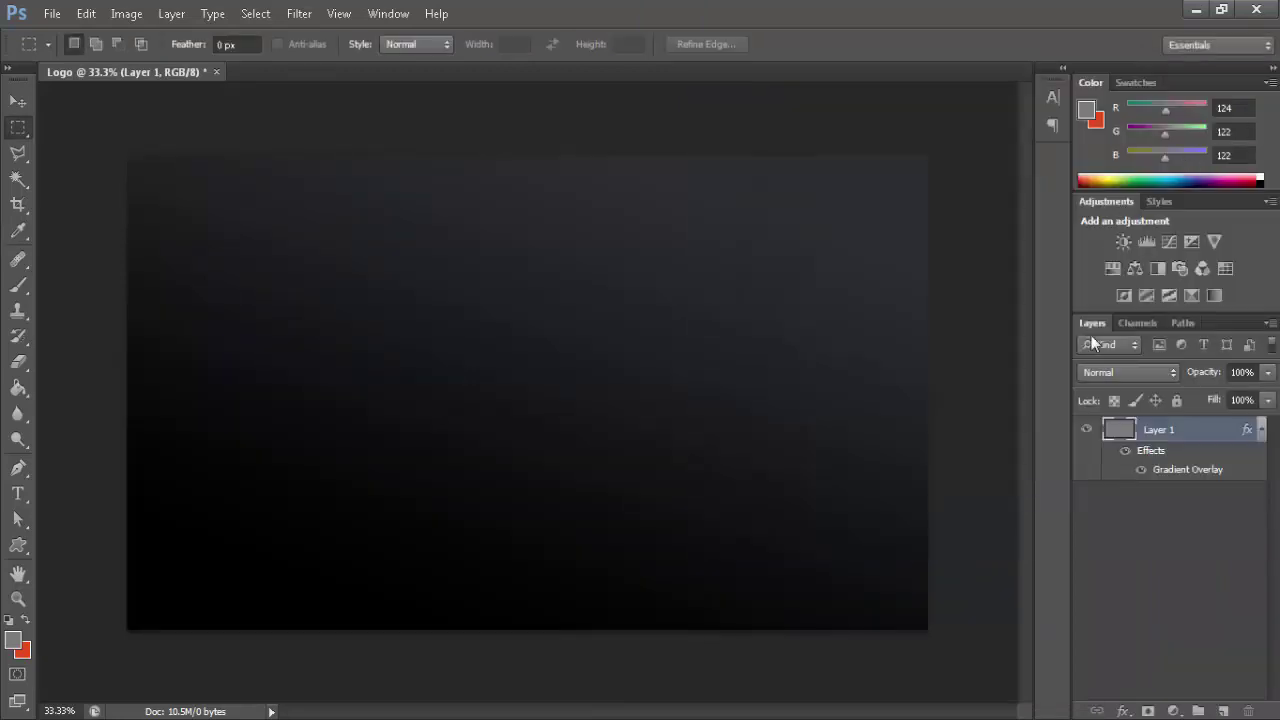
- Add a new layer and place the reference logo image onto the canvas
click(1223, 711)
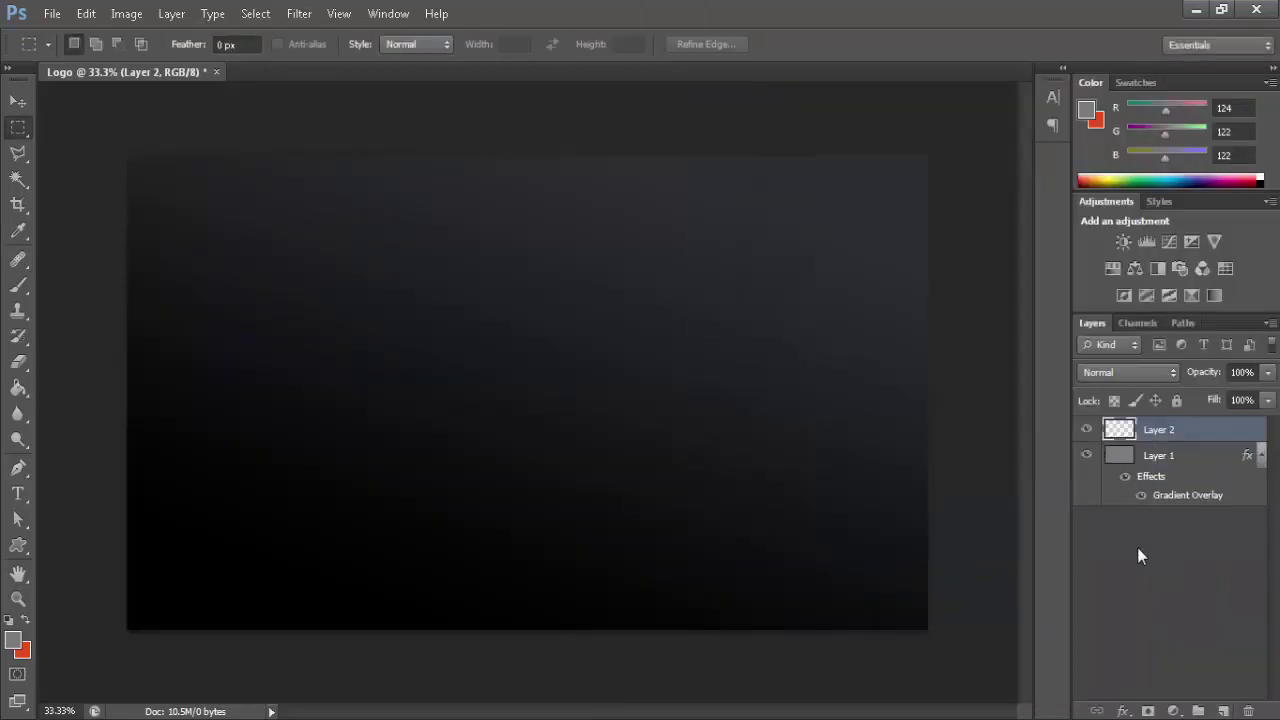
key(p)
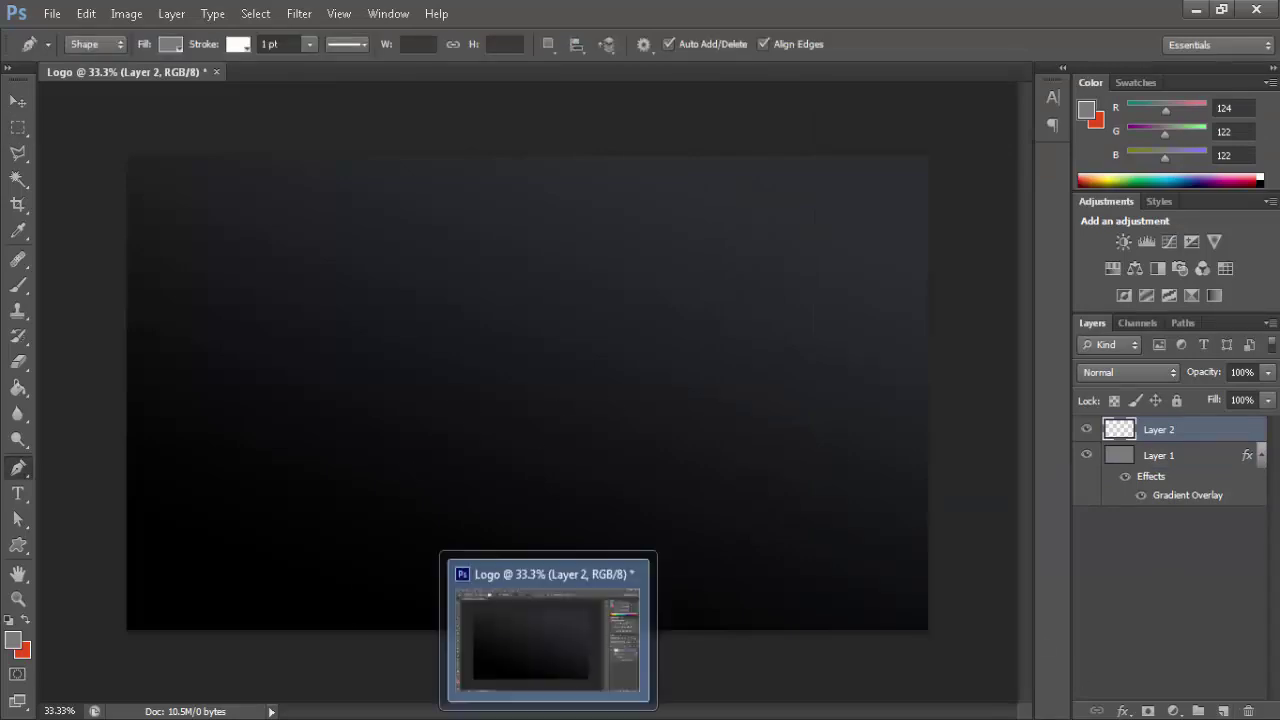
click(547, 705)
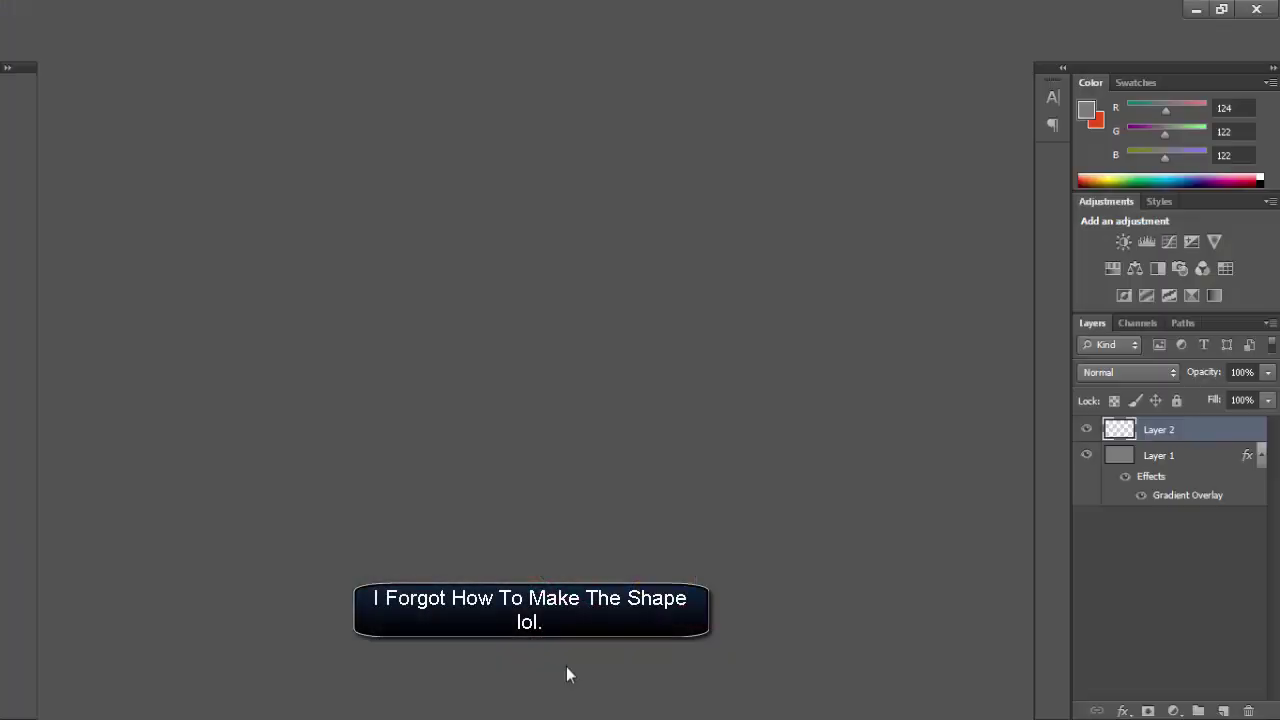
drag(535, 345, 387, 295)
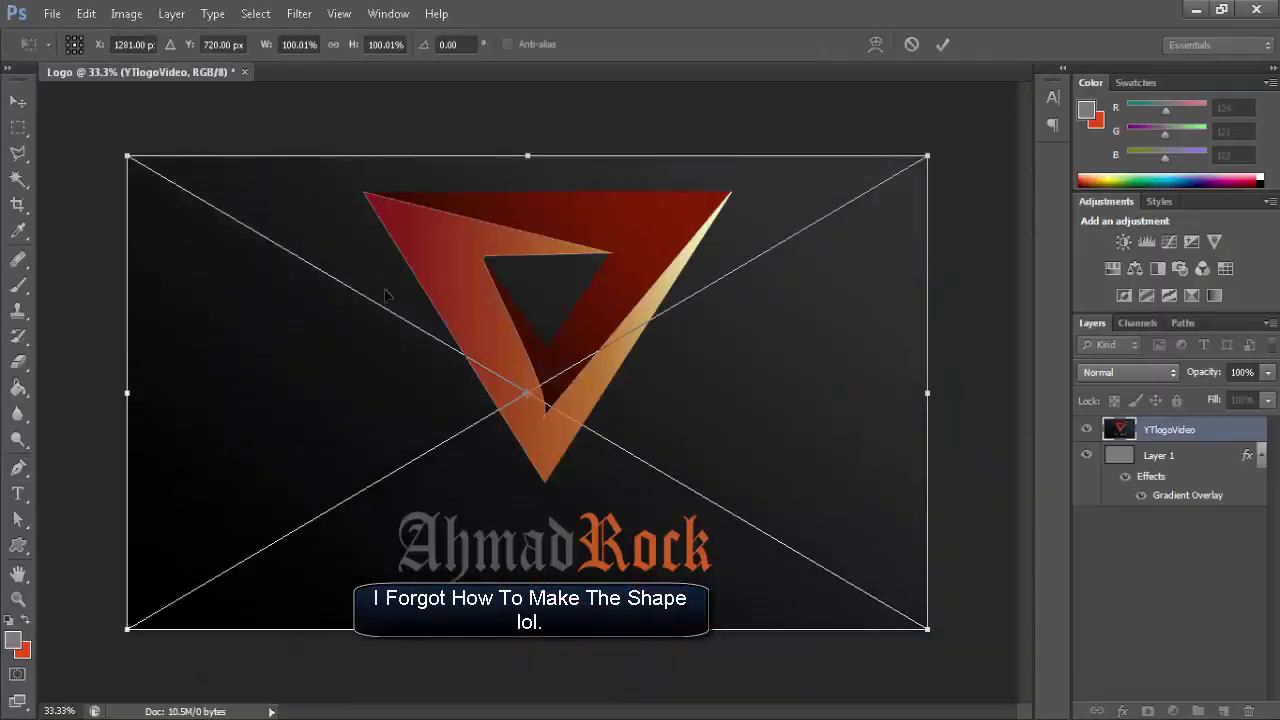
click(943, 46)
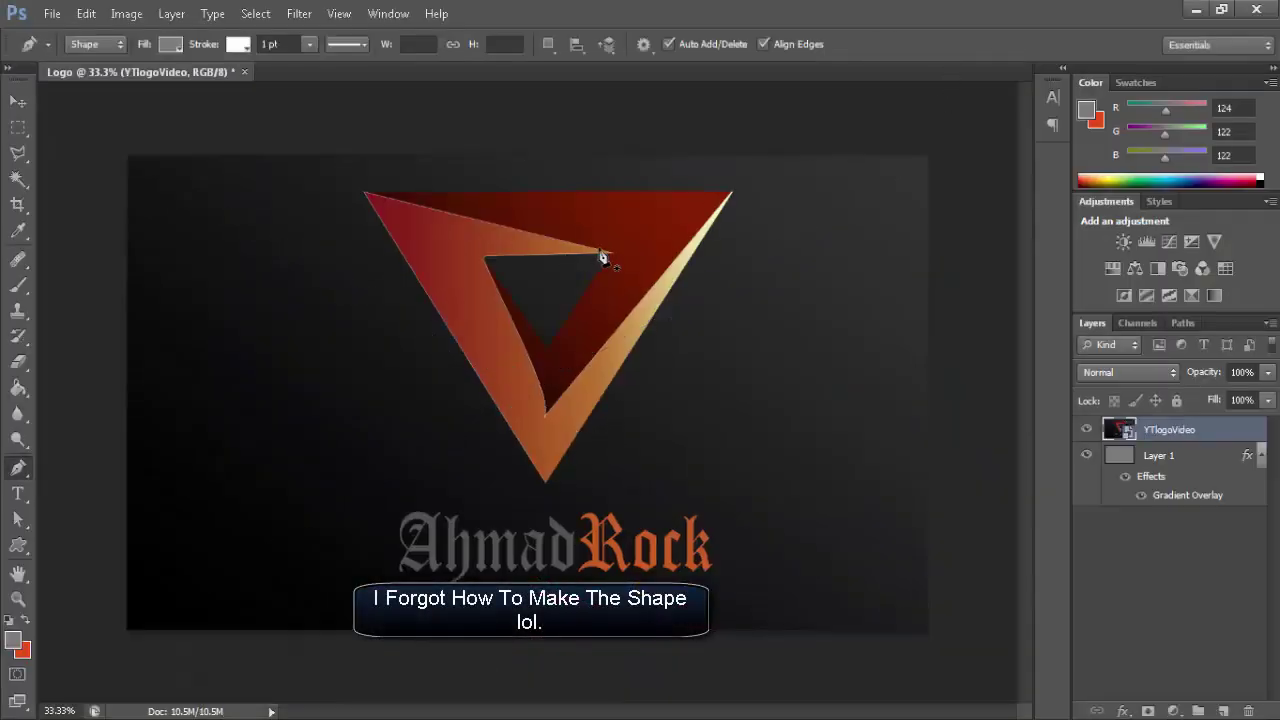
- Trace the triangle's left band as a Pen shape at 46% opacity
click(362, 192)
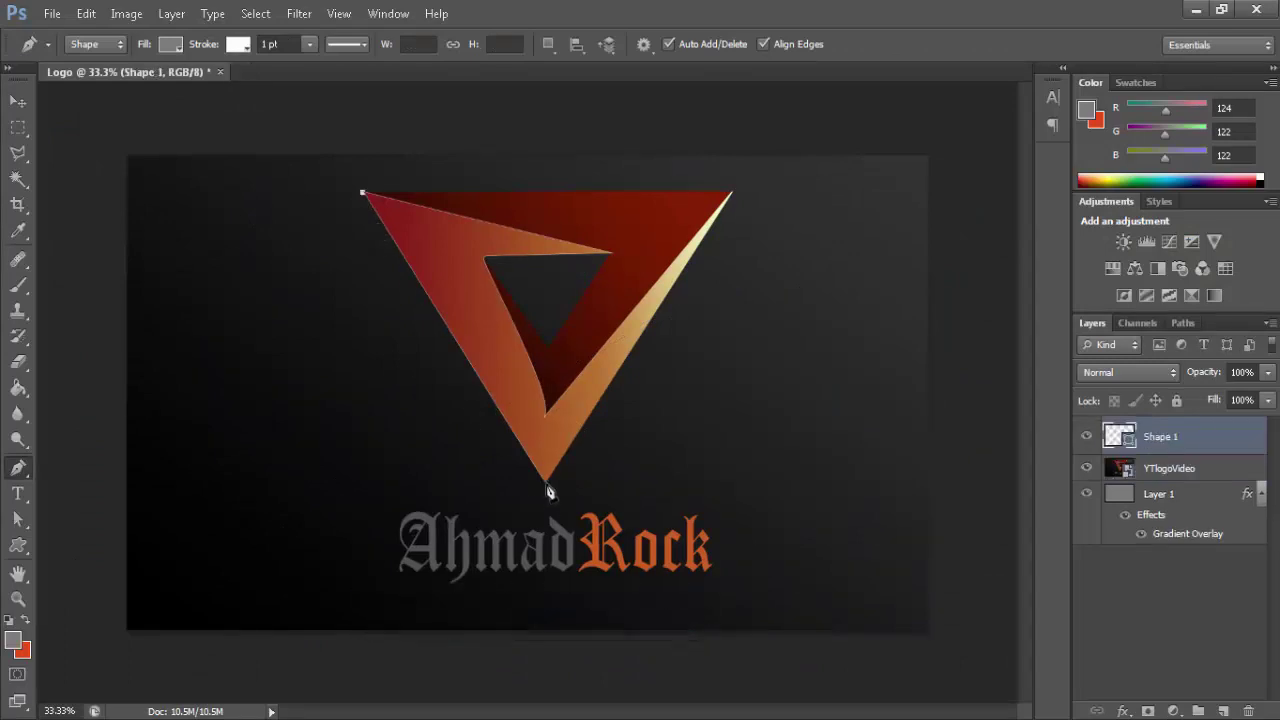
click(546, 484)
click(733, 194)
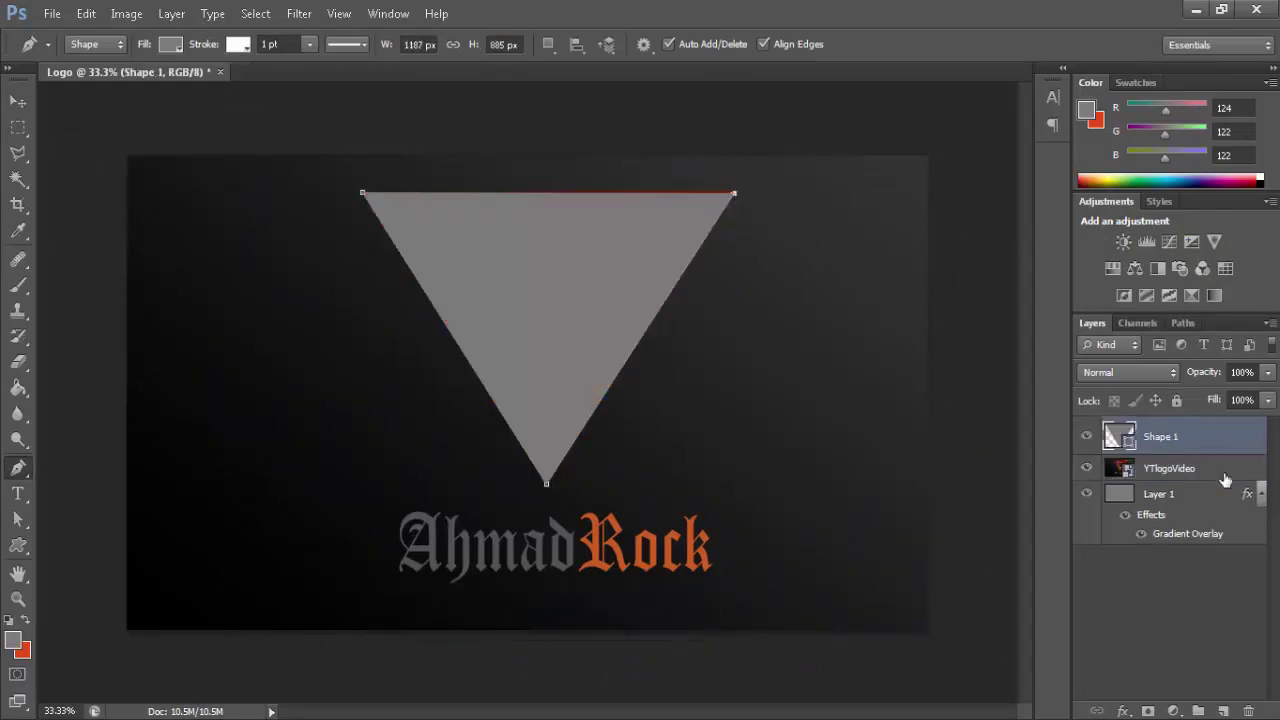
click(1267, 372)
drag(1227, 396, 1216, 396)
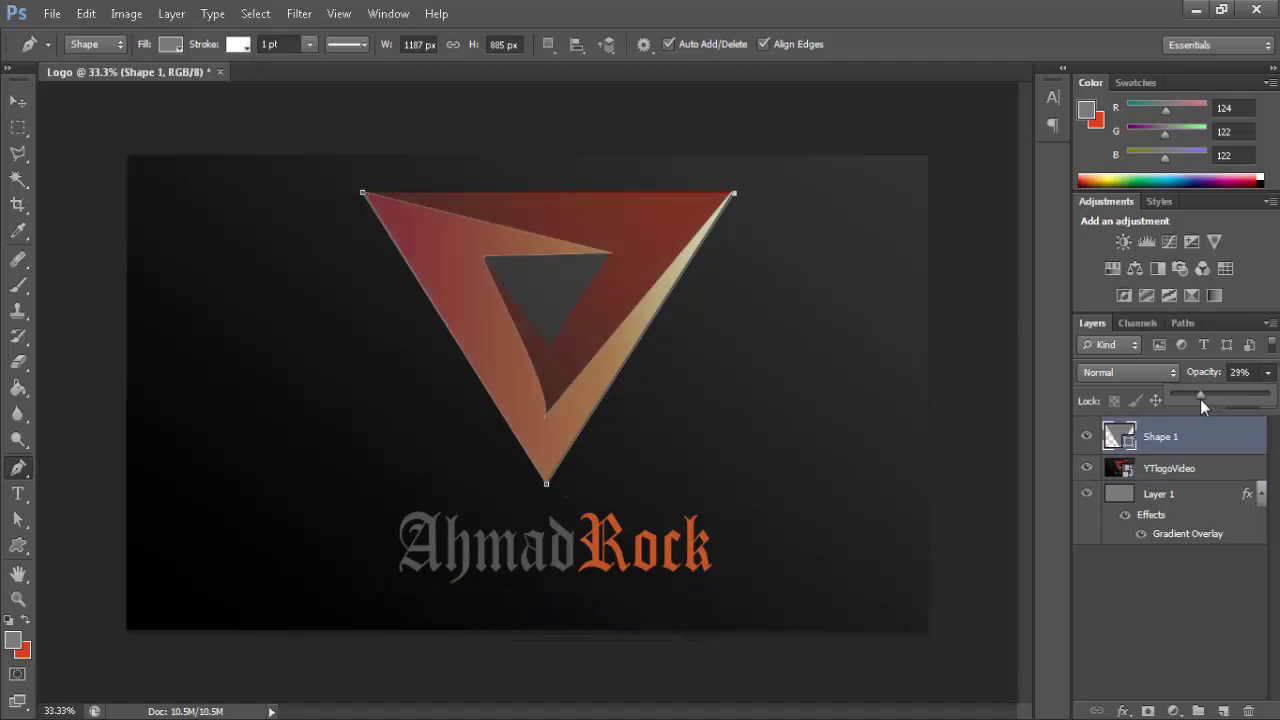
click(548, 426)
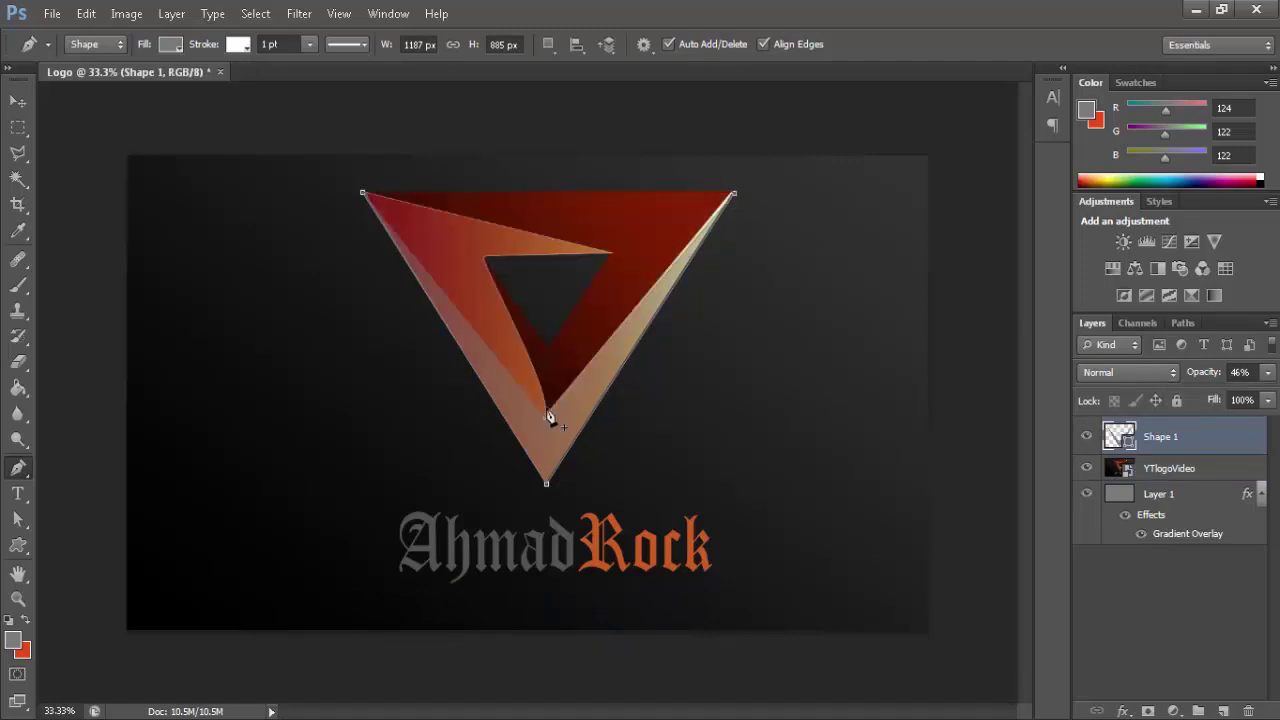
click(487, 259)
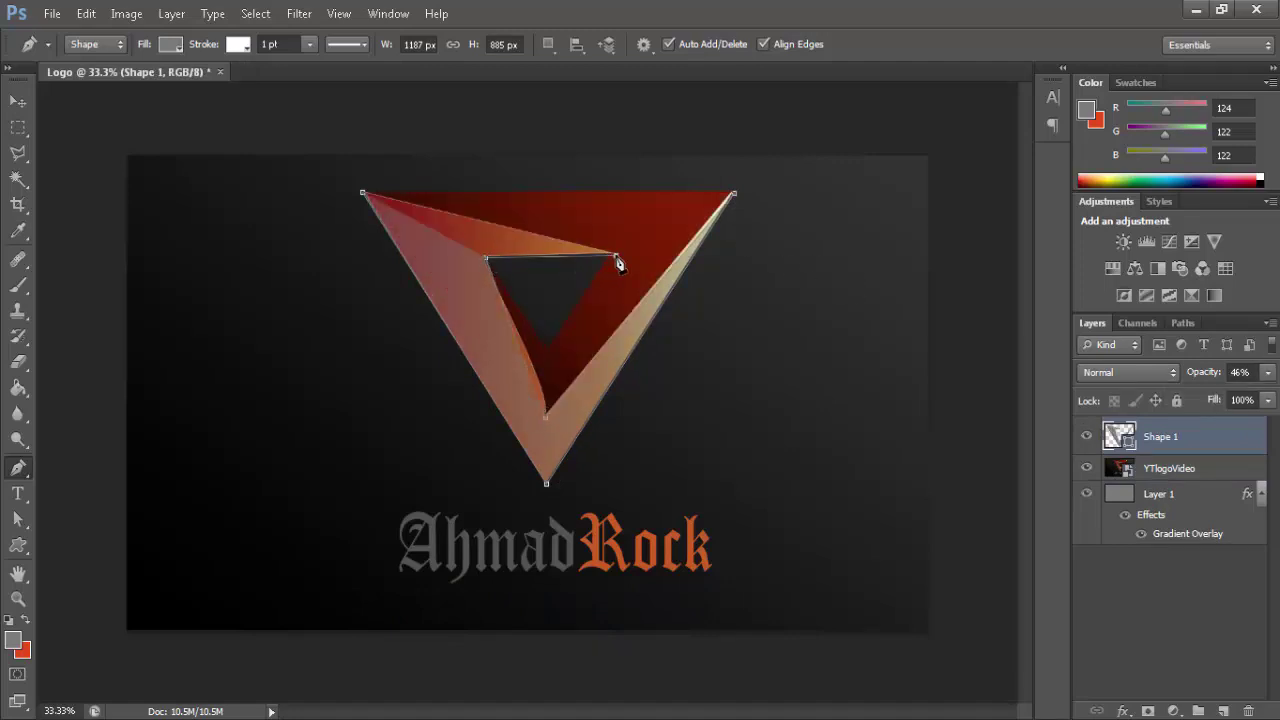
click(615, 256)
- Nudge the shape's inner bottom corner with Direct Selection to match the reference
click(18, 519)
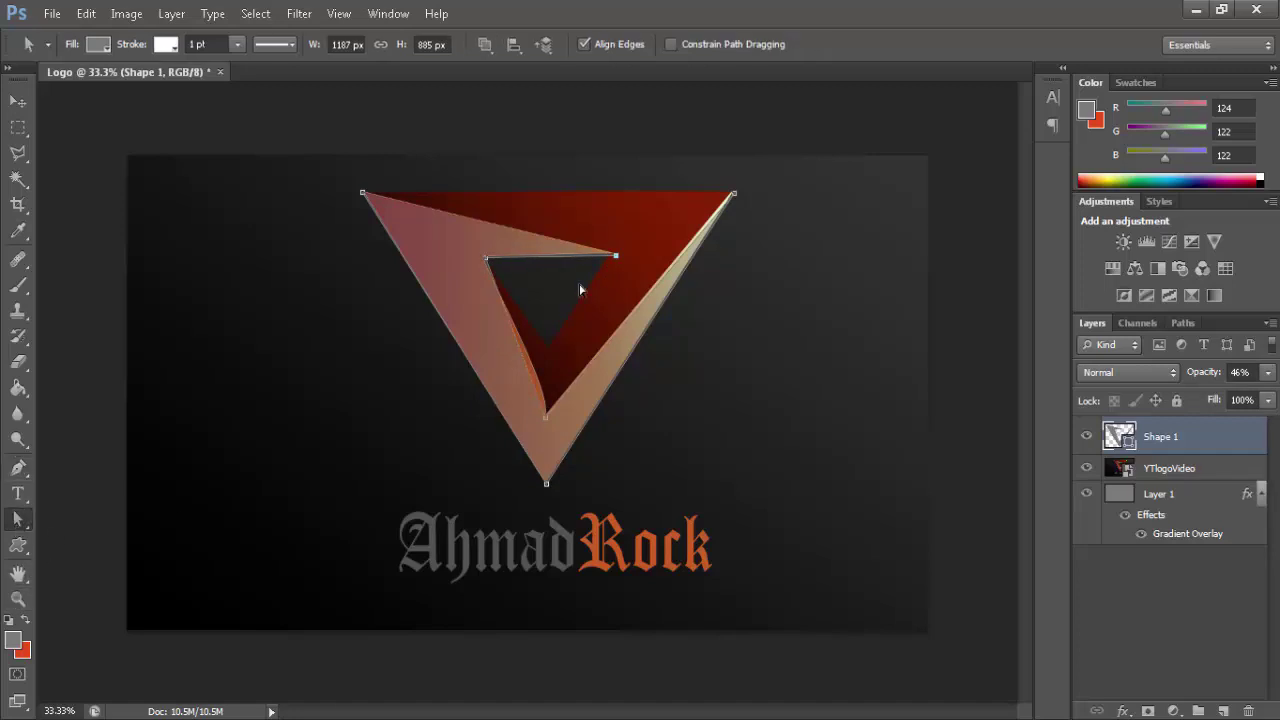
click(614, 258)
click(613, 258)
click(612, 256)
click(487, 305)
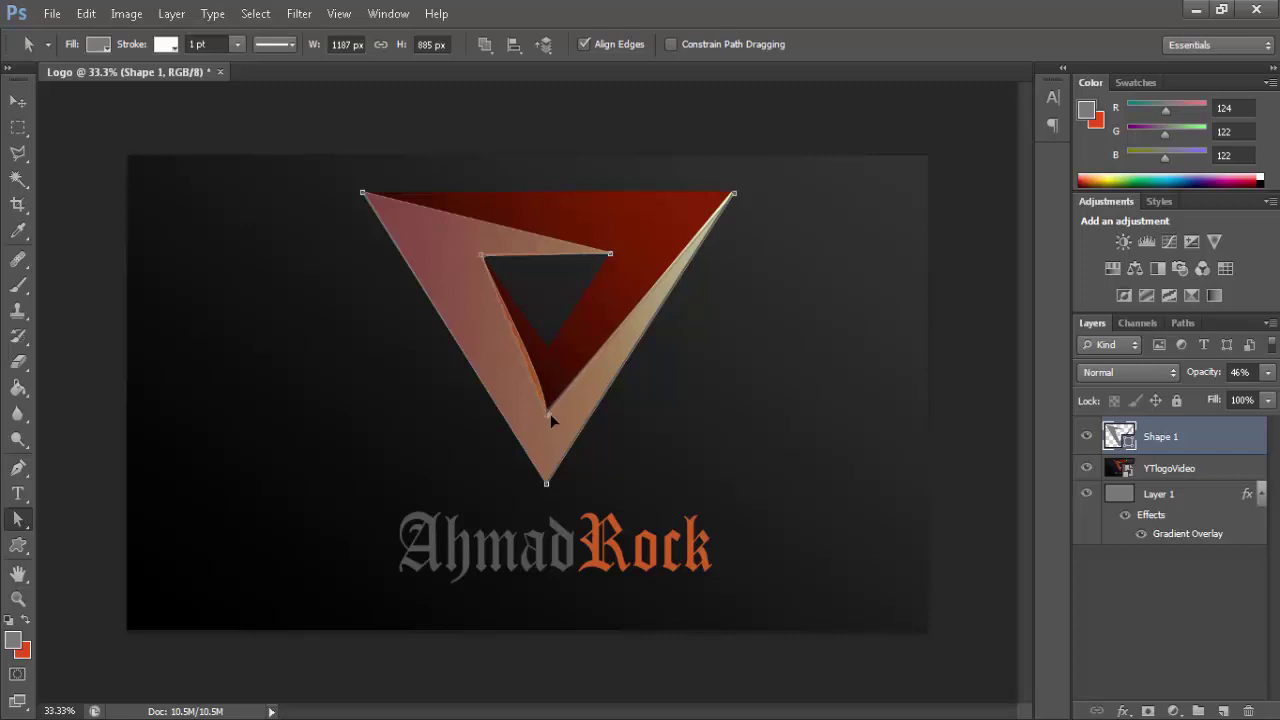
drag(548, 420, 546, 413)
click(1223, 711)
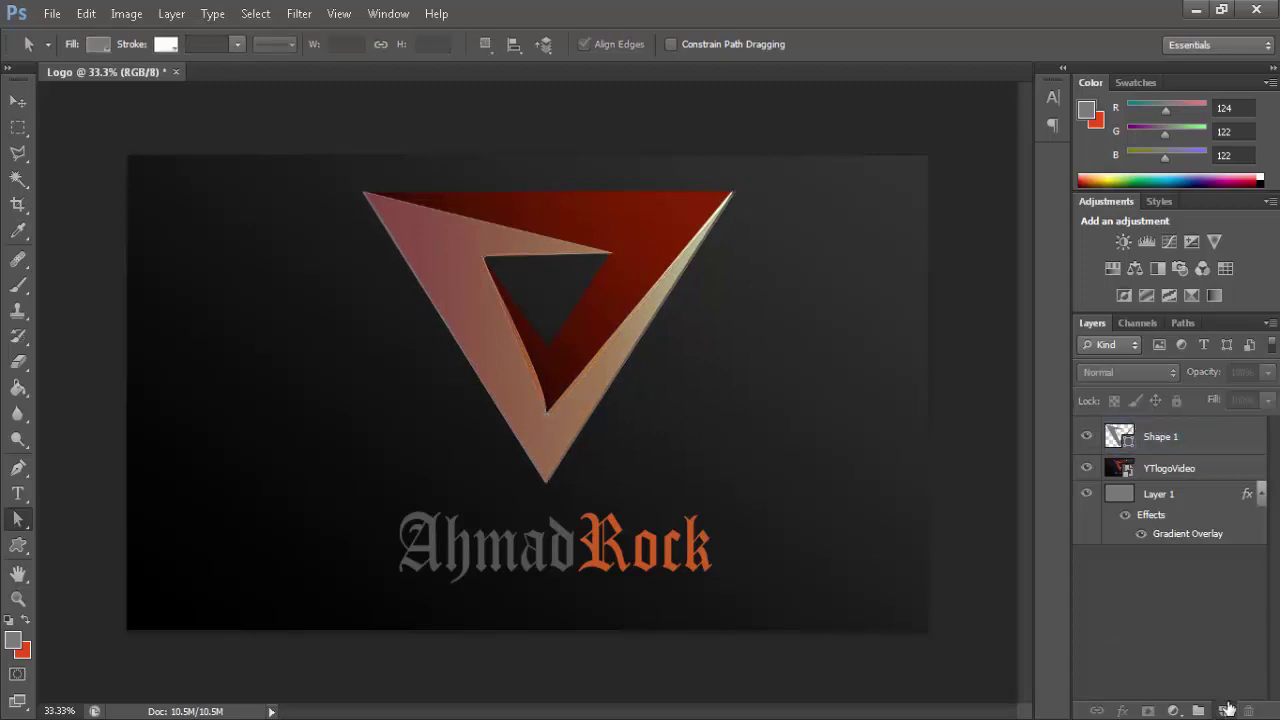
- Raise Shape 1's opacity to 70% and close its outline
click(18, 467)
click(1160, 462)
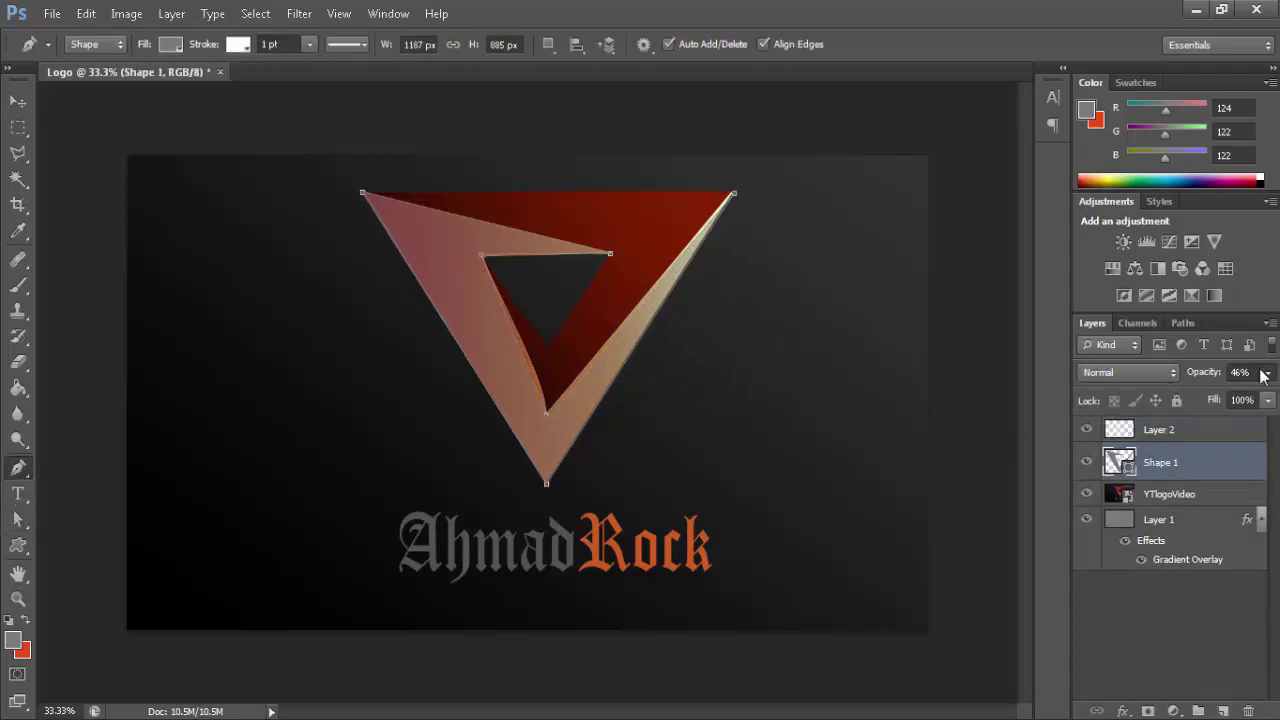
click(1267, 372)
mouse_move(1268, 398)
mouse_down()
mouse_move(1245, 400)
mouse_move(1268, 383)
mouse_up()
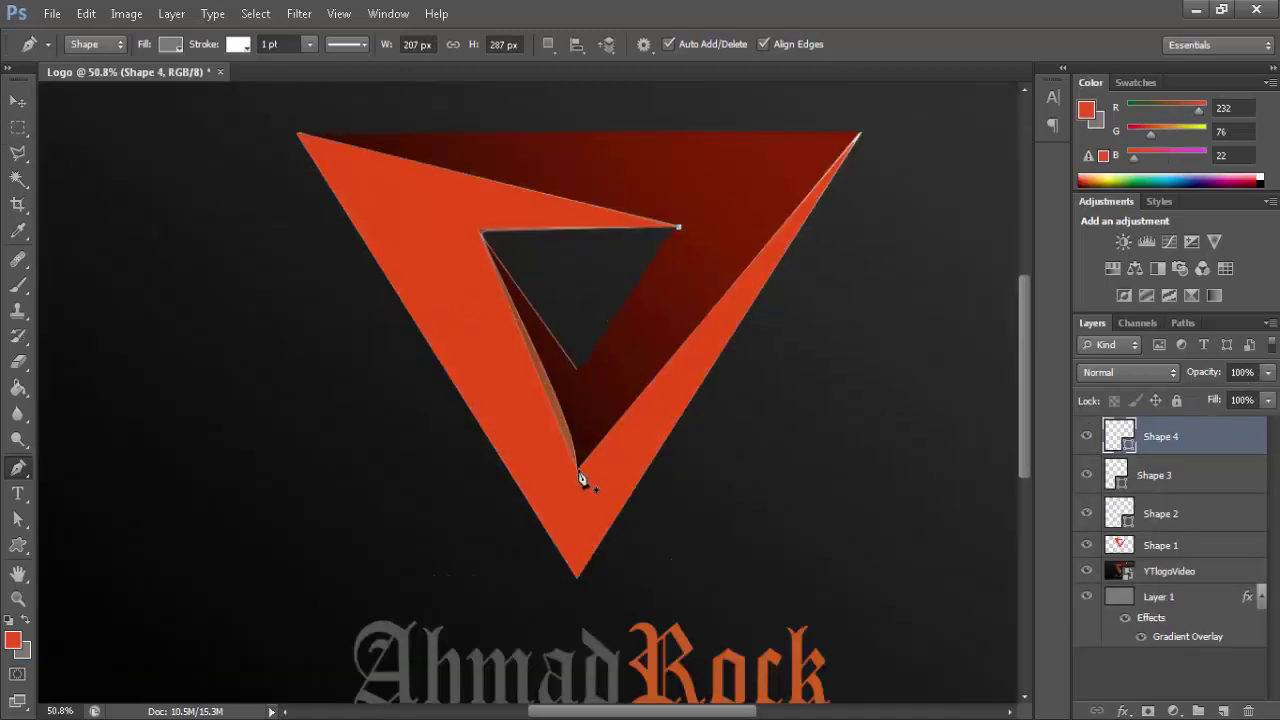
click(579, 474)
- Trace the grey top-band shape at 47% opacity, then restore it to 100%
click(622, 420)
click(860, 133)
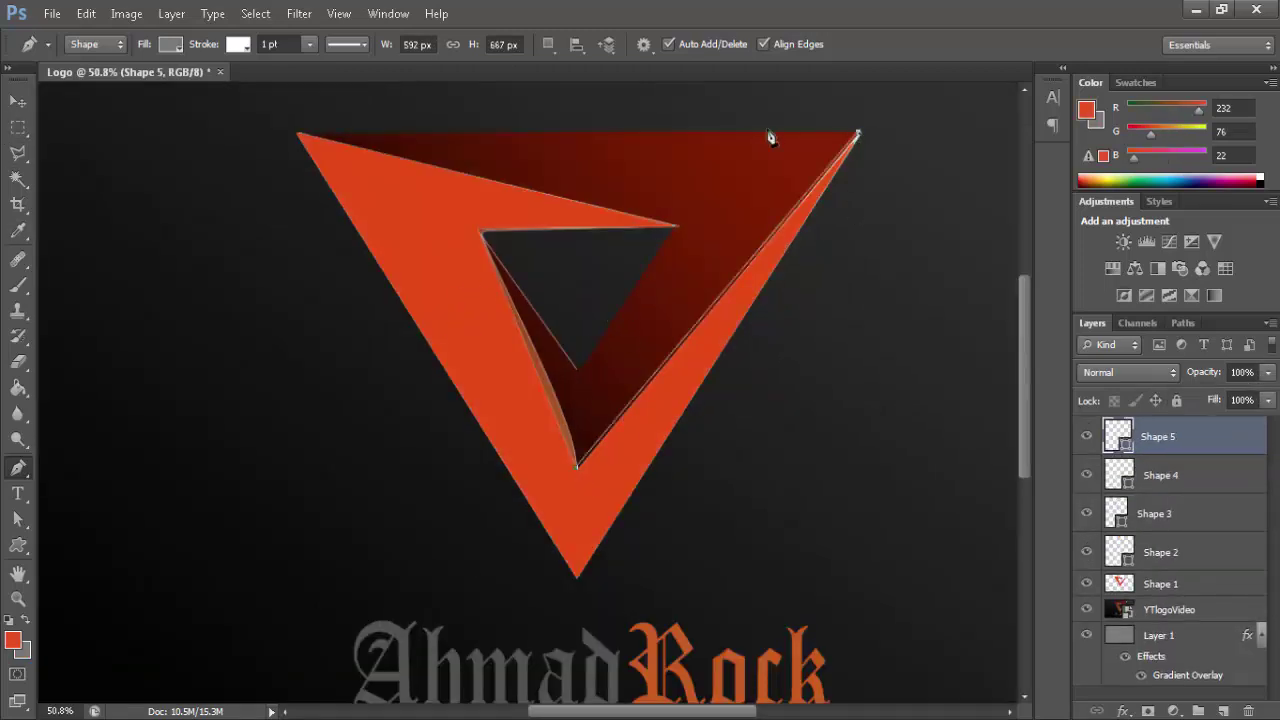
click(292, 130)
click(1268, 372)
drag(1265, 395, 1217, 395)
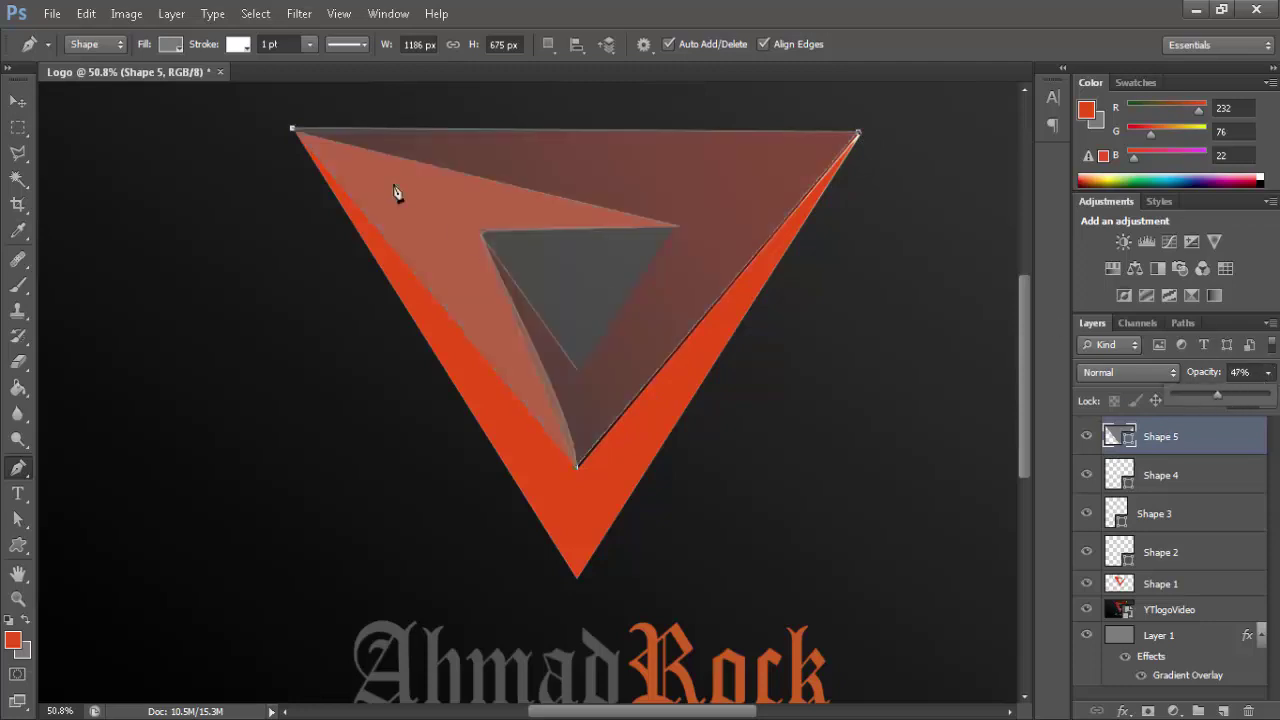
click(677, 231)
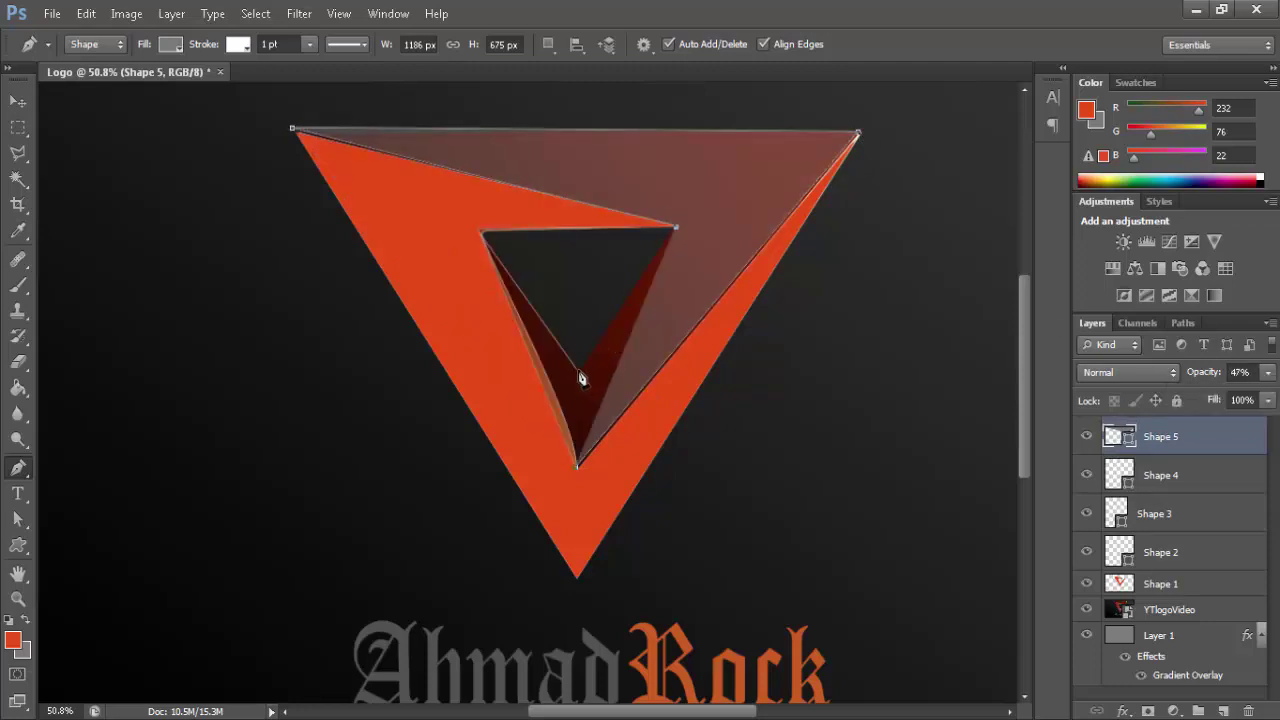
click(578, 370)
click(480, 231)
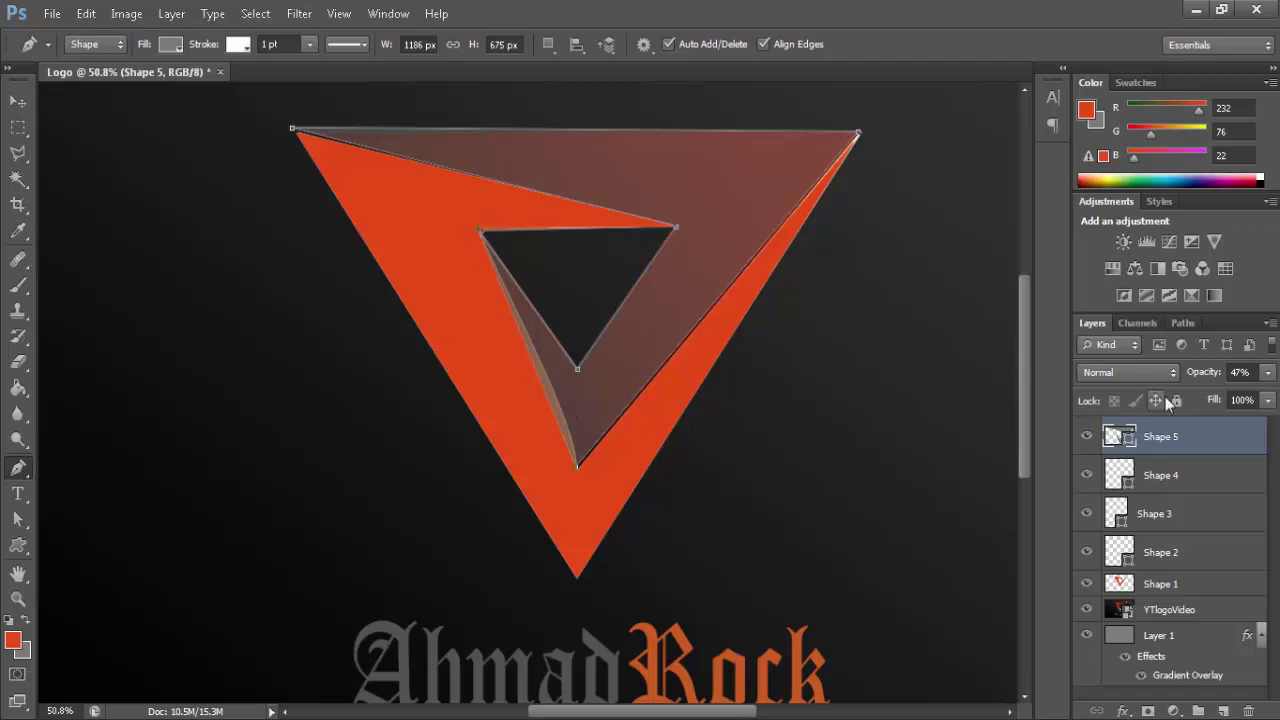
click(1268, 372)
drag(1231, 395, 1268, 390)
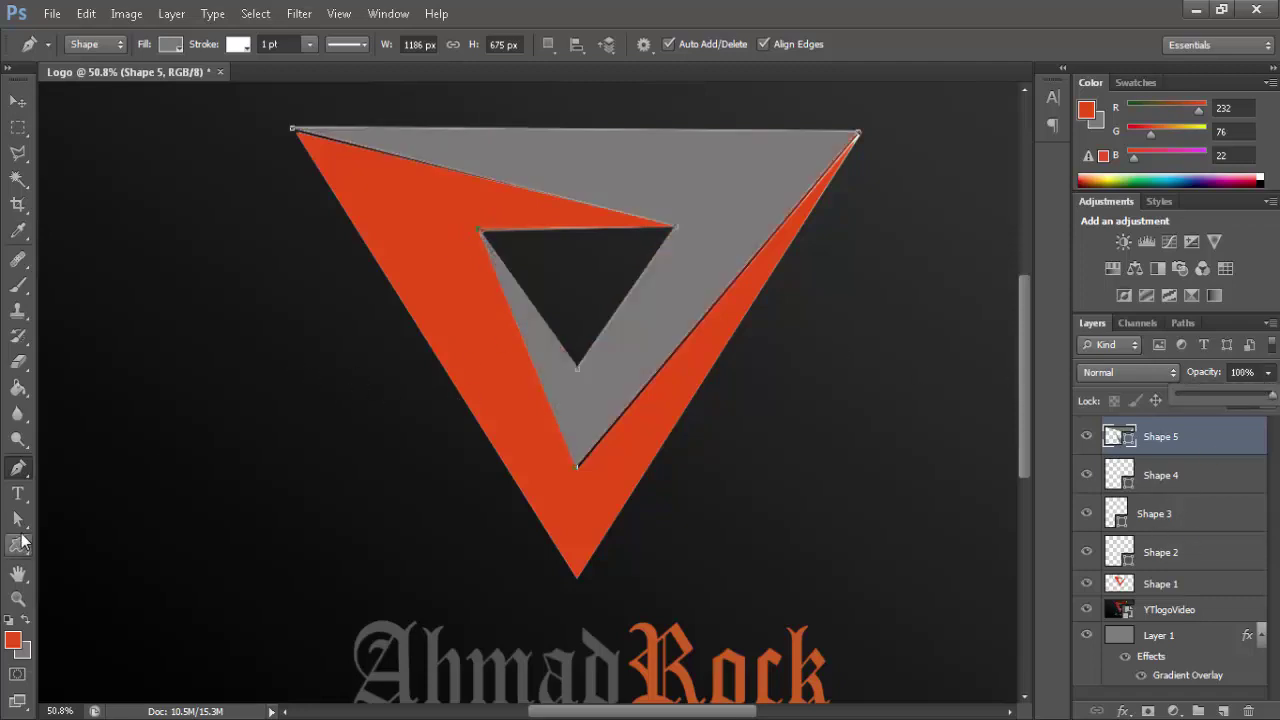
- Drag the grey shape's top-right, top-left and inner top-left anchors onto the triangle's corners
click(18, 520)
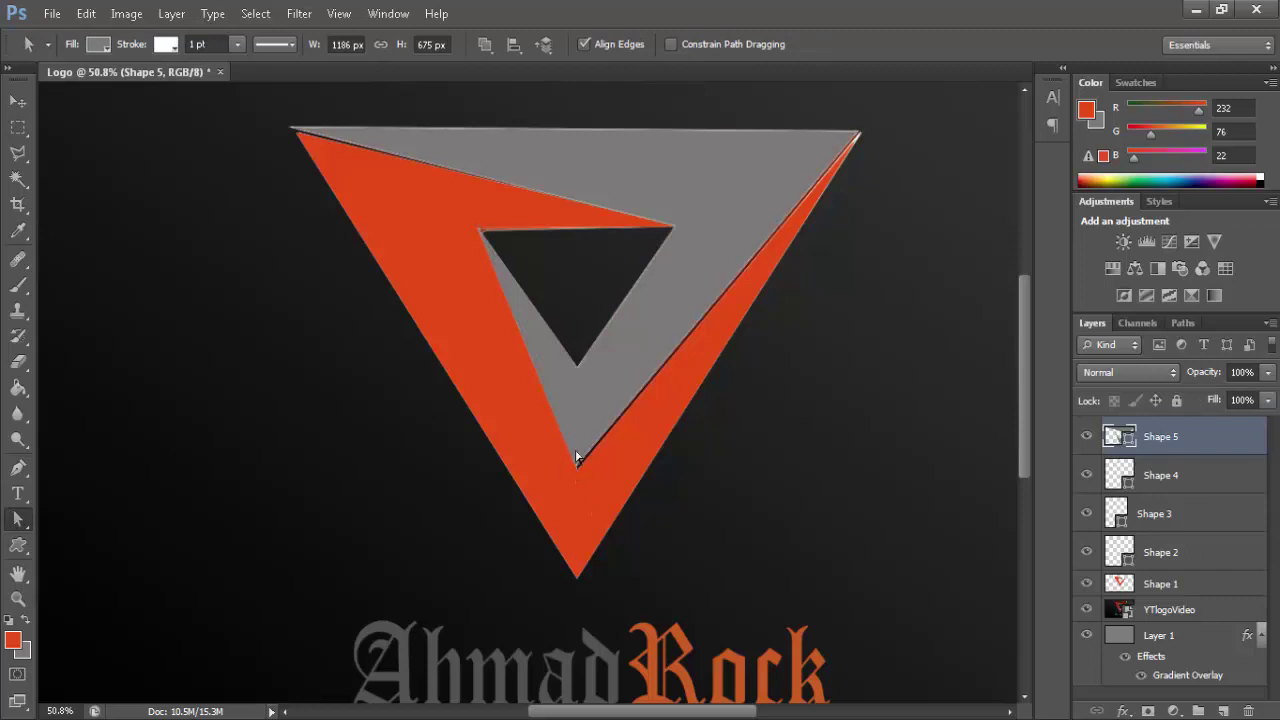
click(577, 474)
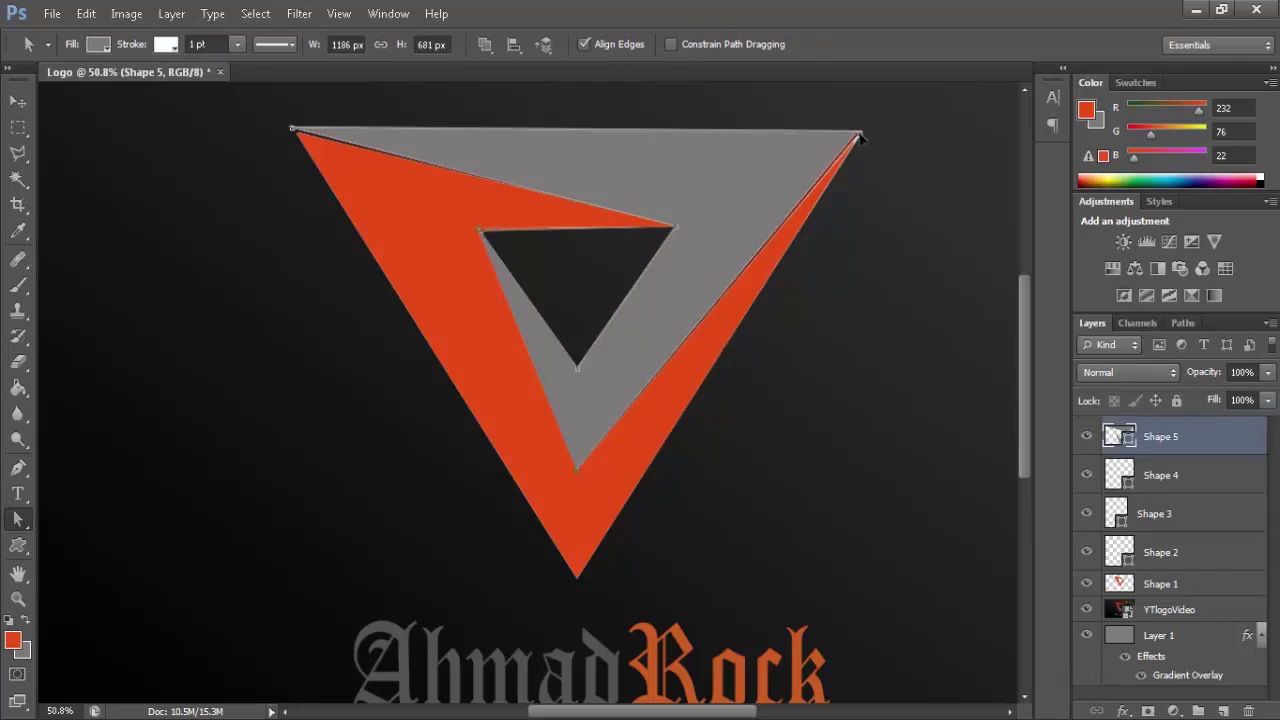
drag(861, 136, 863, 137)
drag(294, 134, 299, 138)
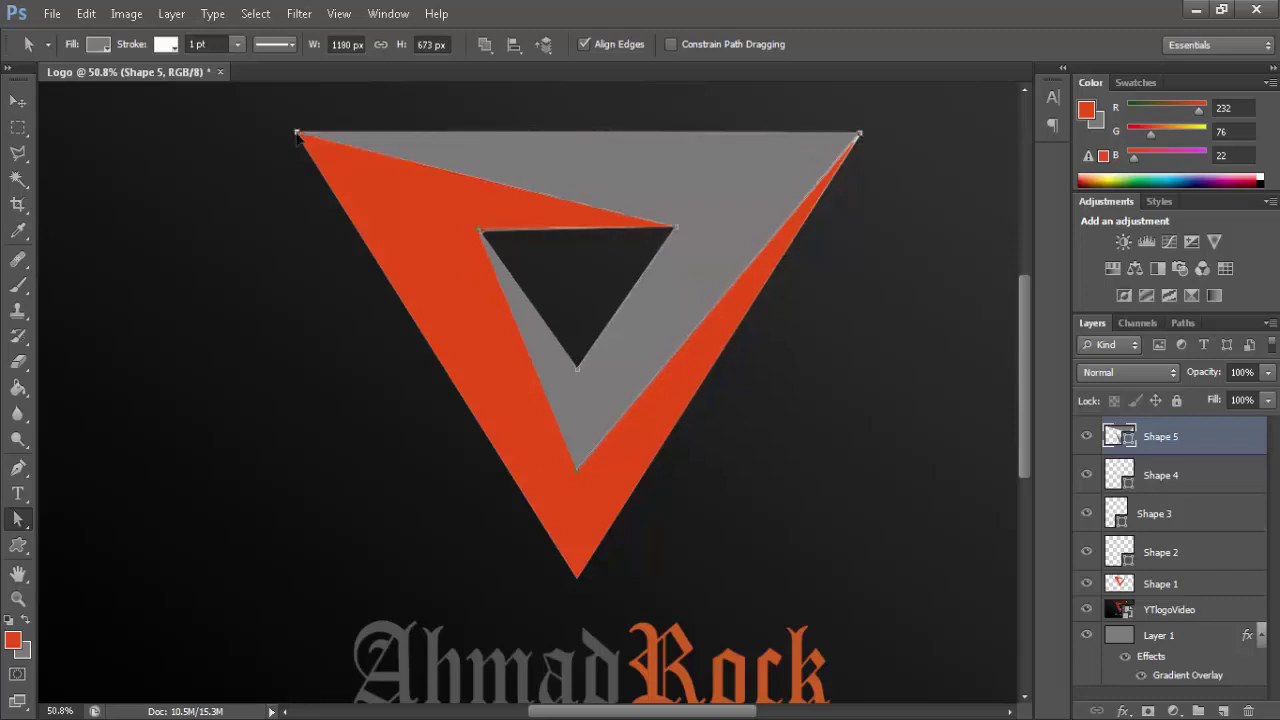
scroll(509, 343, up, 2)
scroll(460, 194, up, 2)
scroll(460, 188, up, 2)
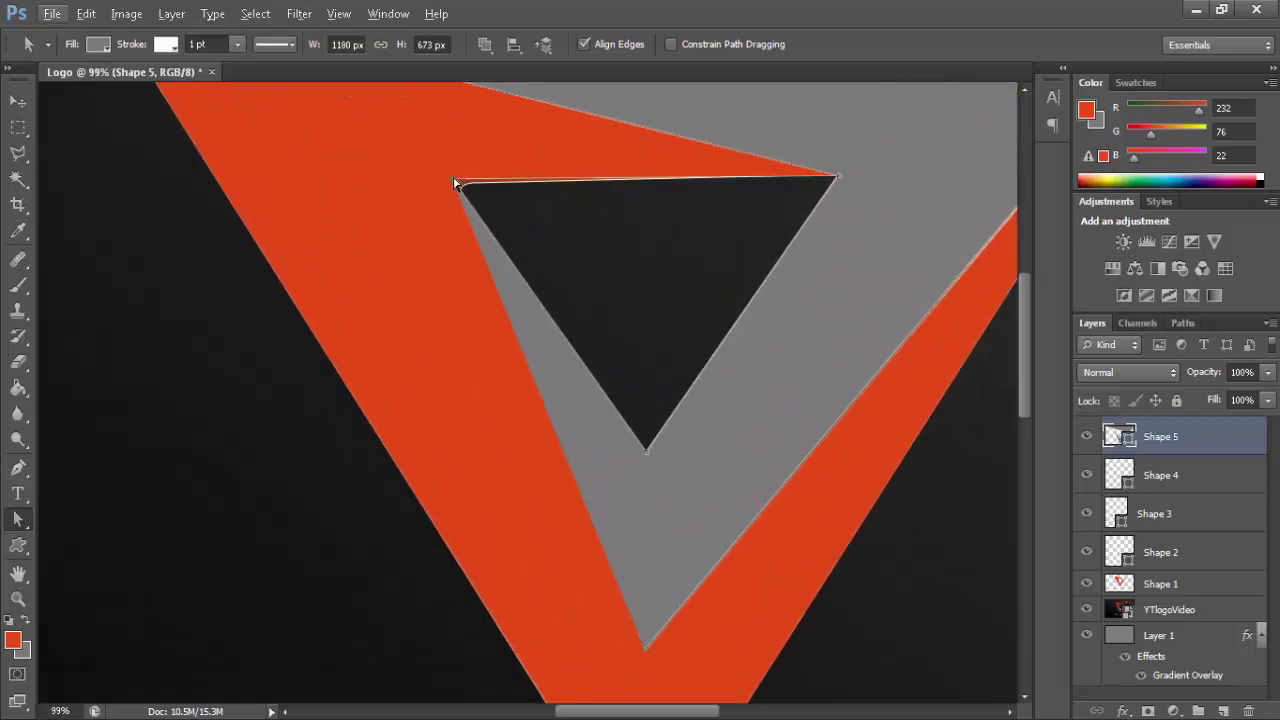
drag(460, 188, 457, 180)
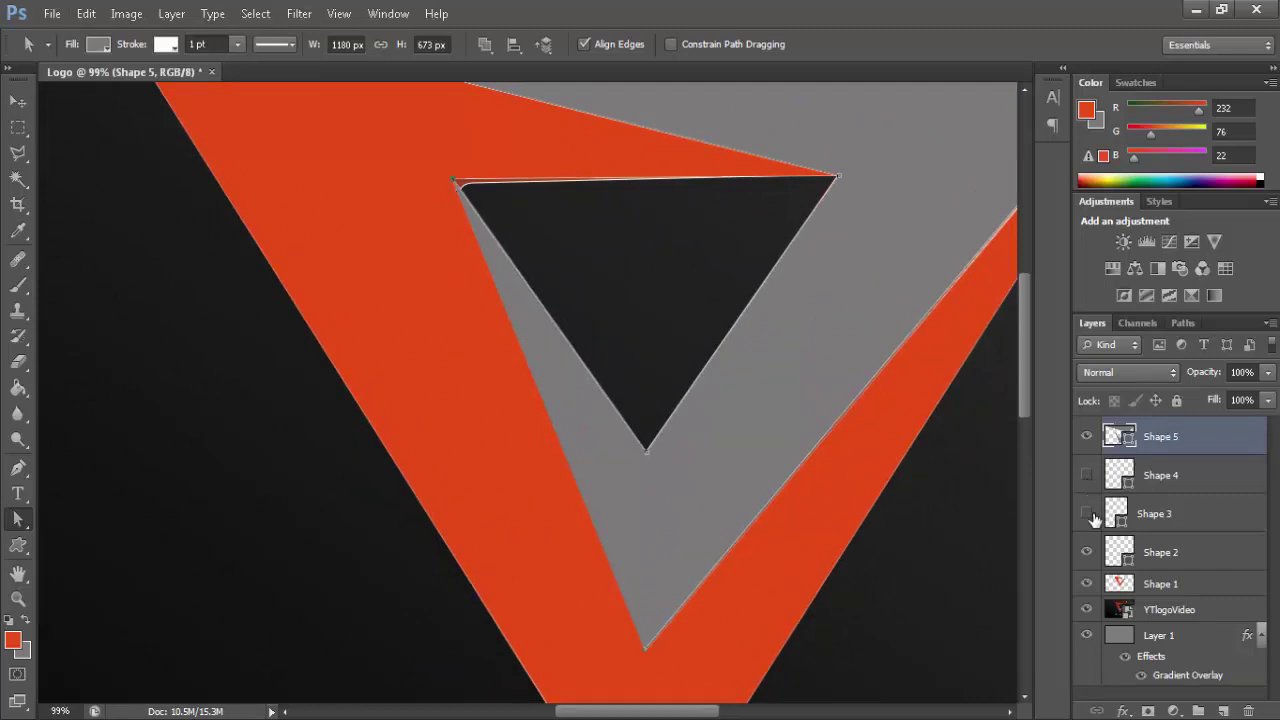
- Hide the helper shape layers and delete the YTlogoVideo layer
double_click(1088, 588)
scroll(363, 256, down, 2)
scroll(376, 268, down, 2)
scroll(726, 217, up, 1)
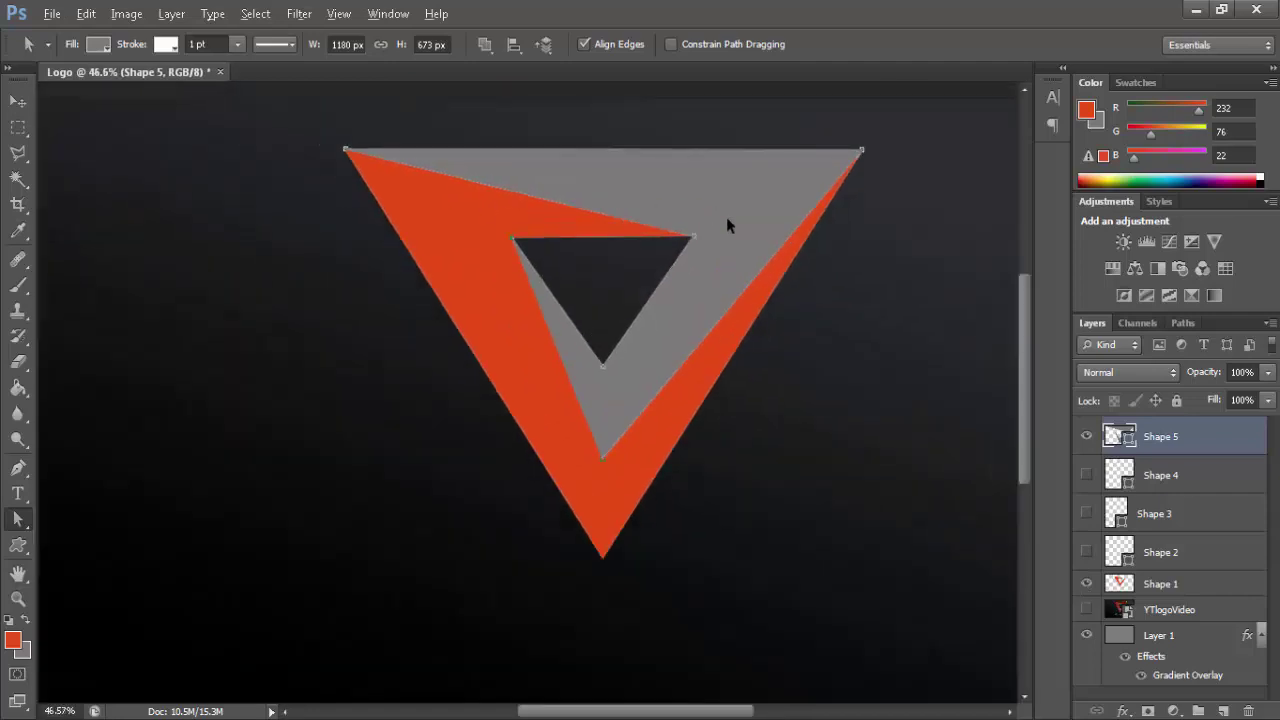
scroll(726, 217, up, 1)
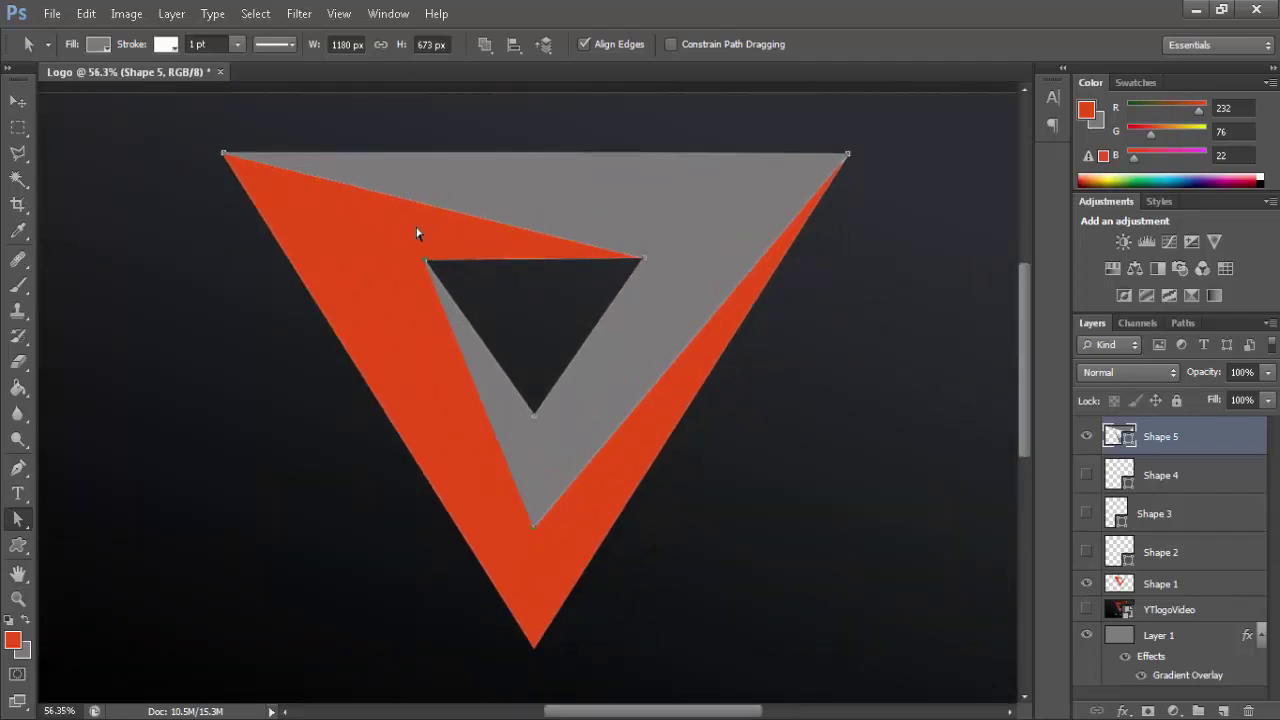
right_click(1208, 617)
click(1010, 86)
click(590, 294)
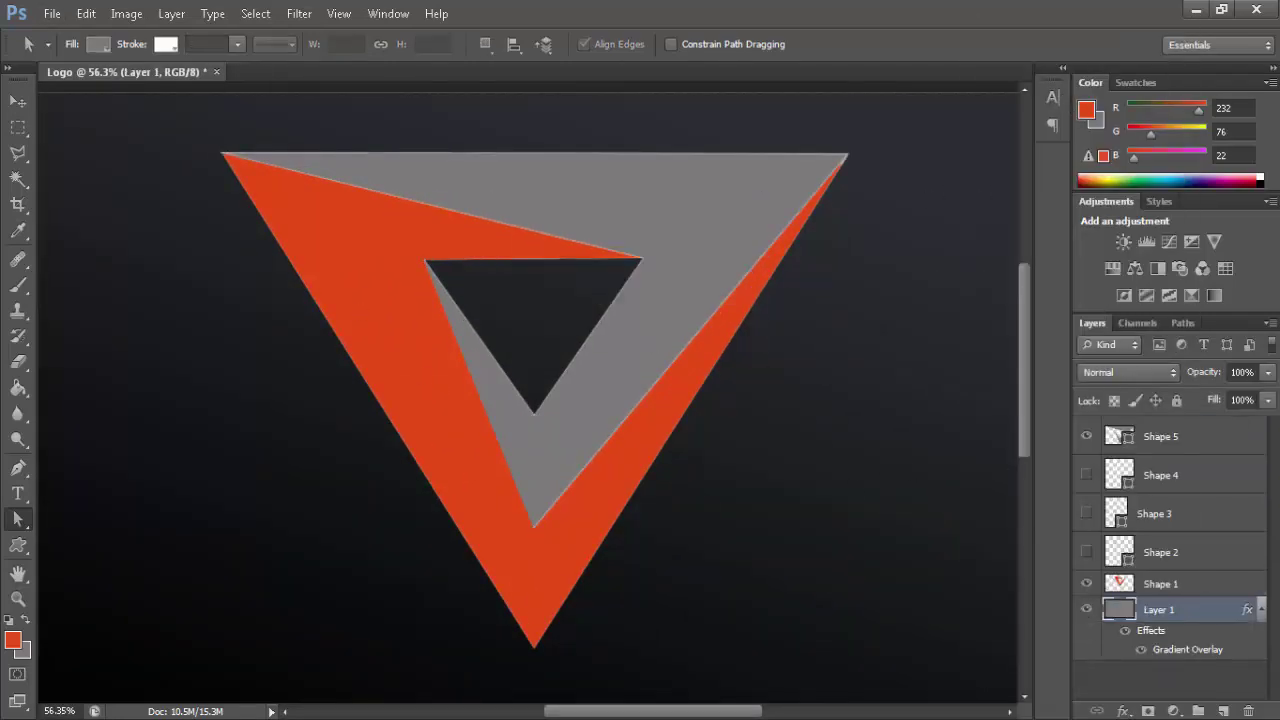
- Delete the Shape 2, Shape 3 and Shape 4 layers together
click(1155, 558)
shift+click(1160, 516)
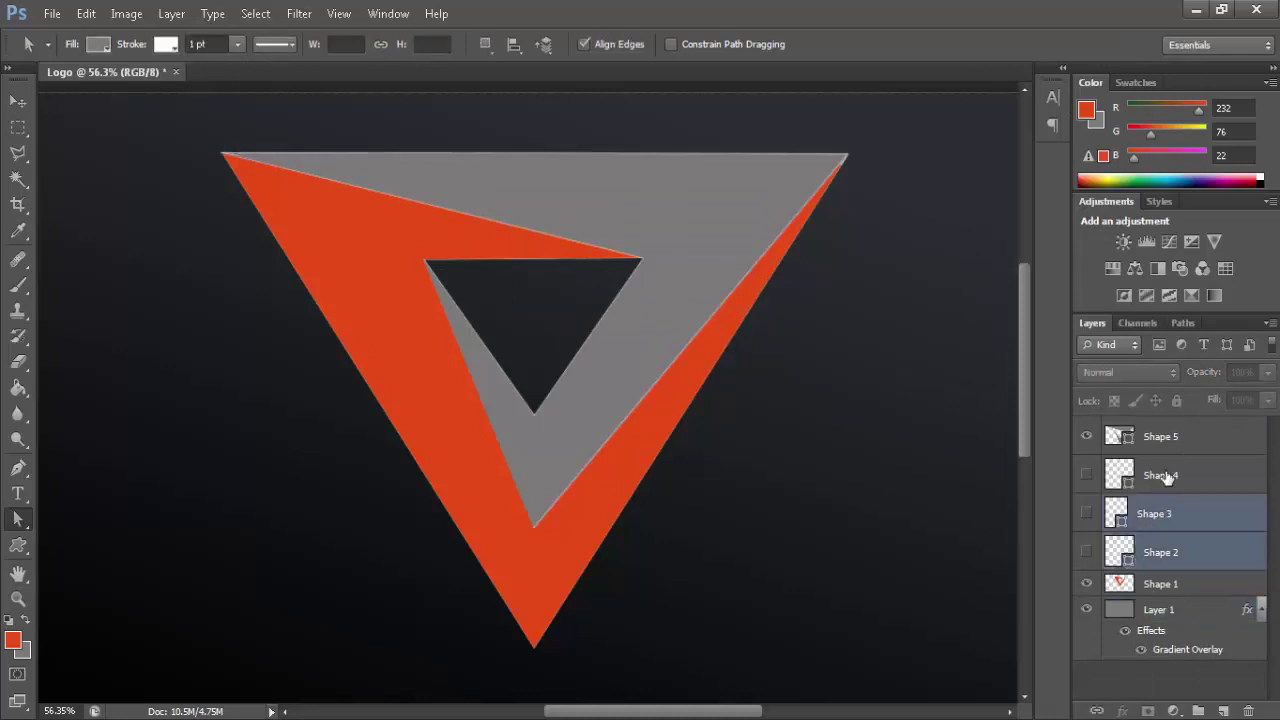
ctrl+click(1163, 477)
right_click(1163, 468)
click(990, 117)
click(588, 289)
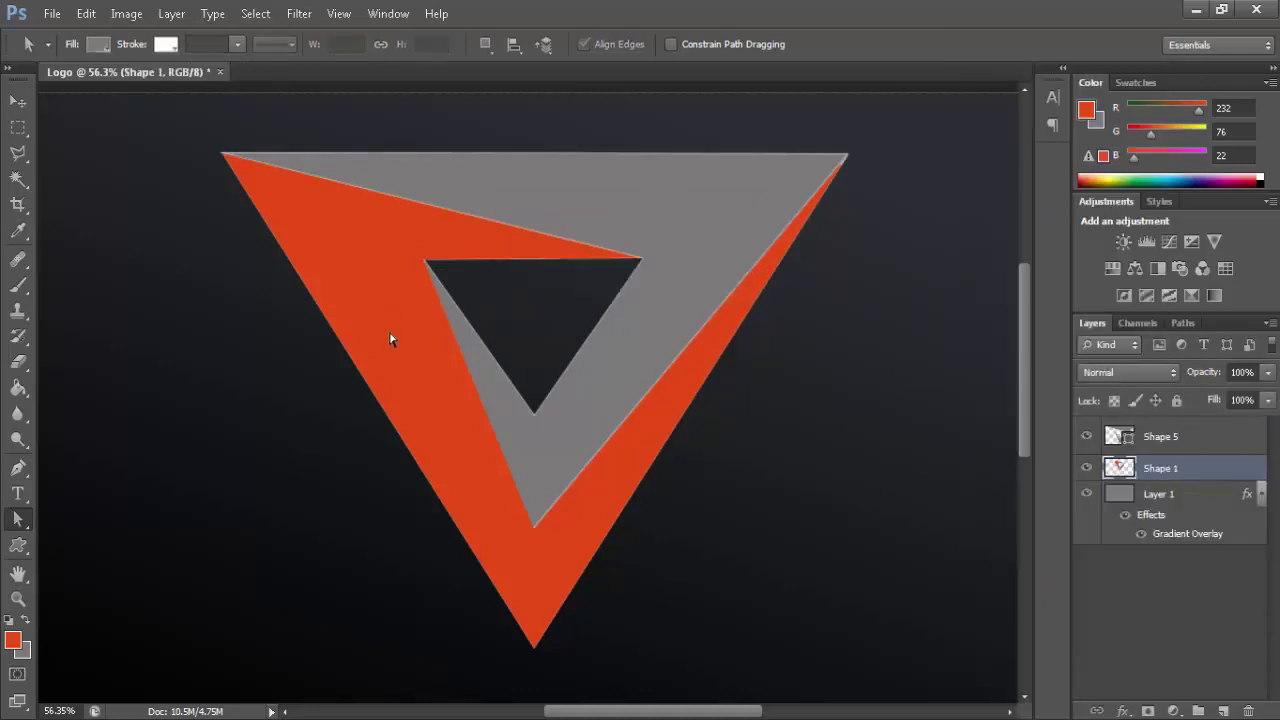
scroll(841, 191, up, 1)
scroll(872, 186, up, 1)
- Reselect the Shape 5 layer after dismissing layer-selection errors
scroll(872, 186, up, 1)
mouse_move(872, 186)
mouse_down()
mouse_move(856, 164)
mouse_move(843, 192)
mouse_up()
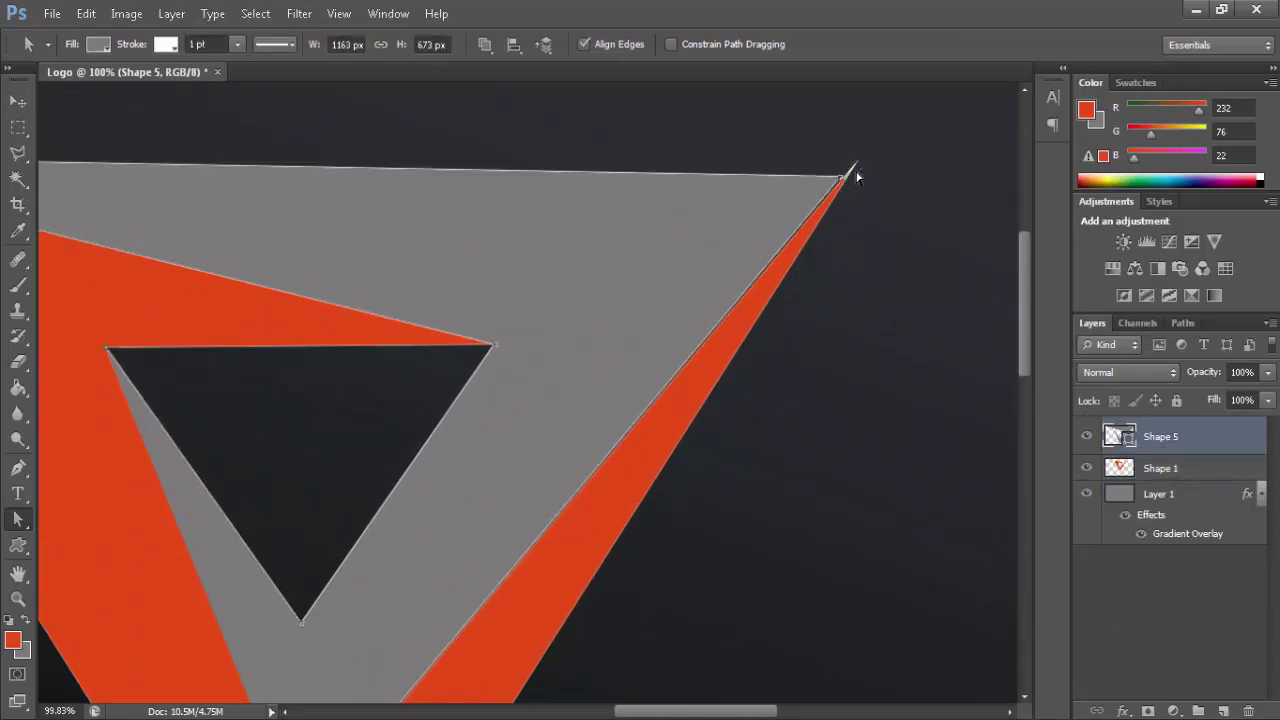
click(1157, 469)
click(763, 268)
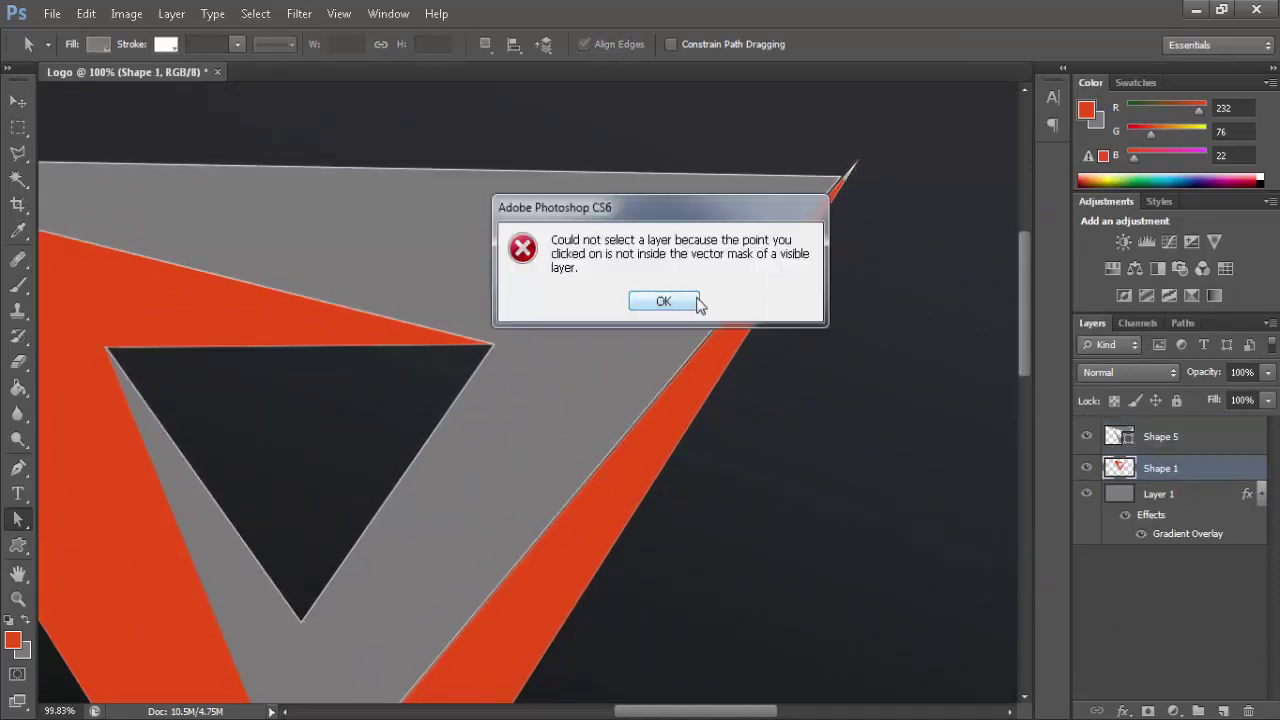
click(665, 303)
click(829, 213)
click(659, 303)
double_click(1180, 468)
click(1160, 438)
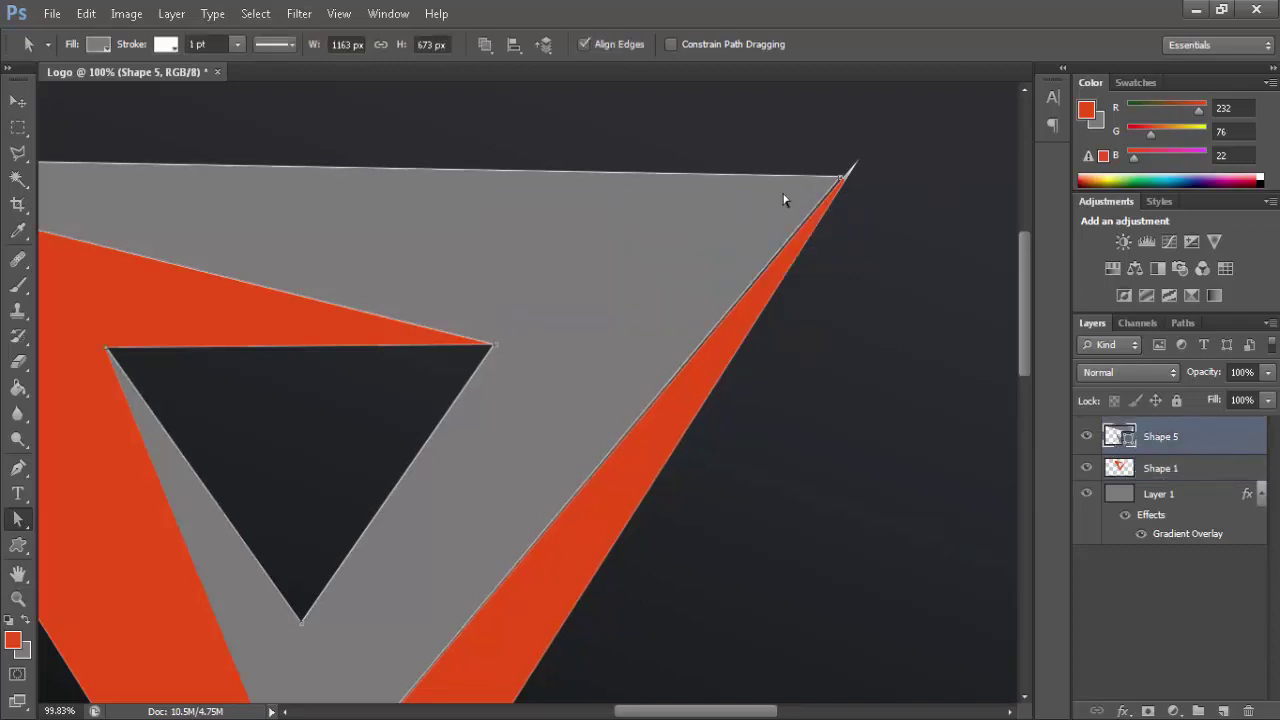
- Refit Shape 5's top-right and top-left corners onto the red tips, undoing one bad move
drag(838, 182, 840, 182)
key(alt+bracketleft)
key(ctrl+z)
drag(843, 178, 843, 177)
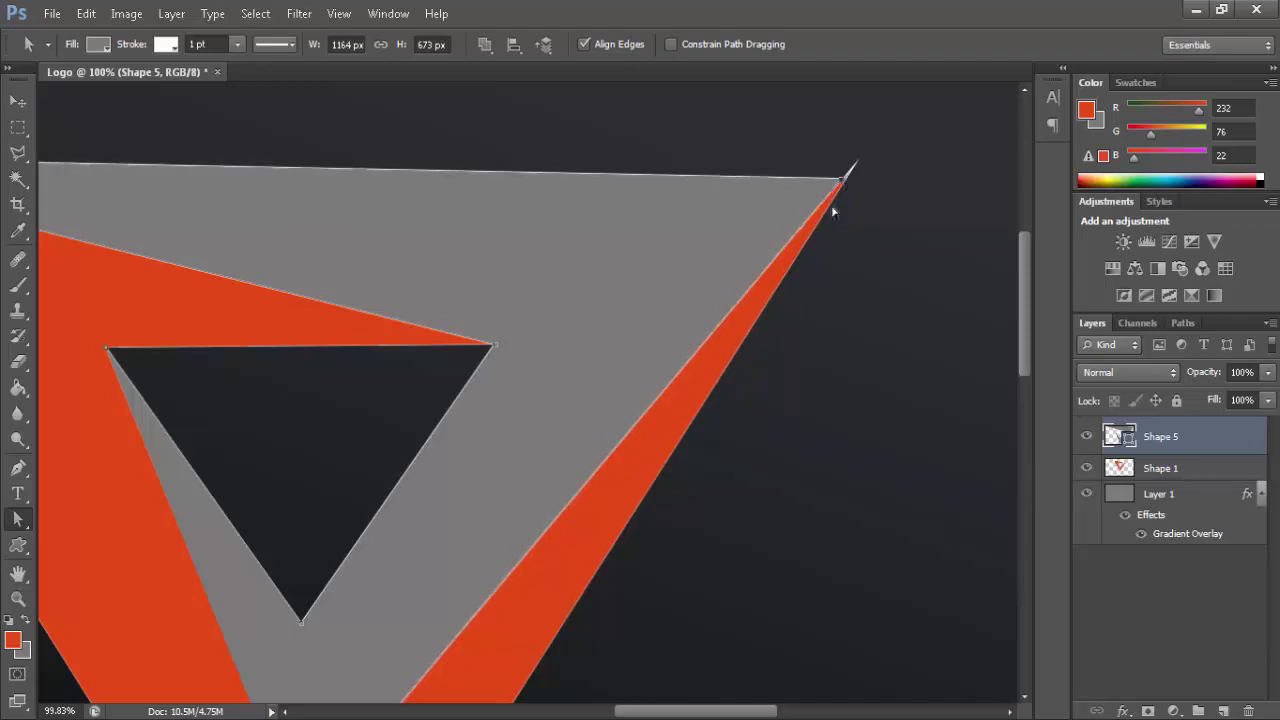
scroll(670, 400, down, 3)
scroll(329, 212, up, 2)
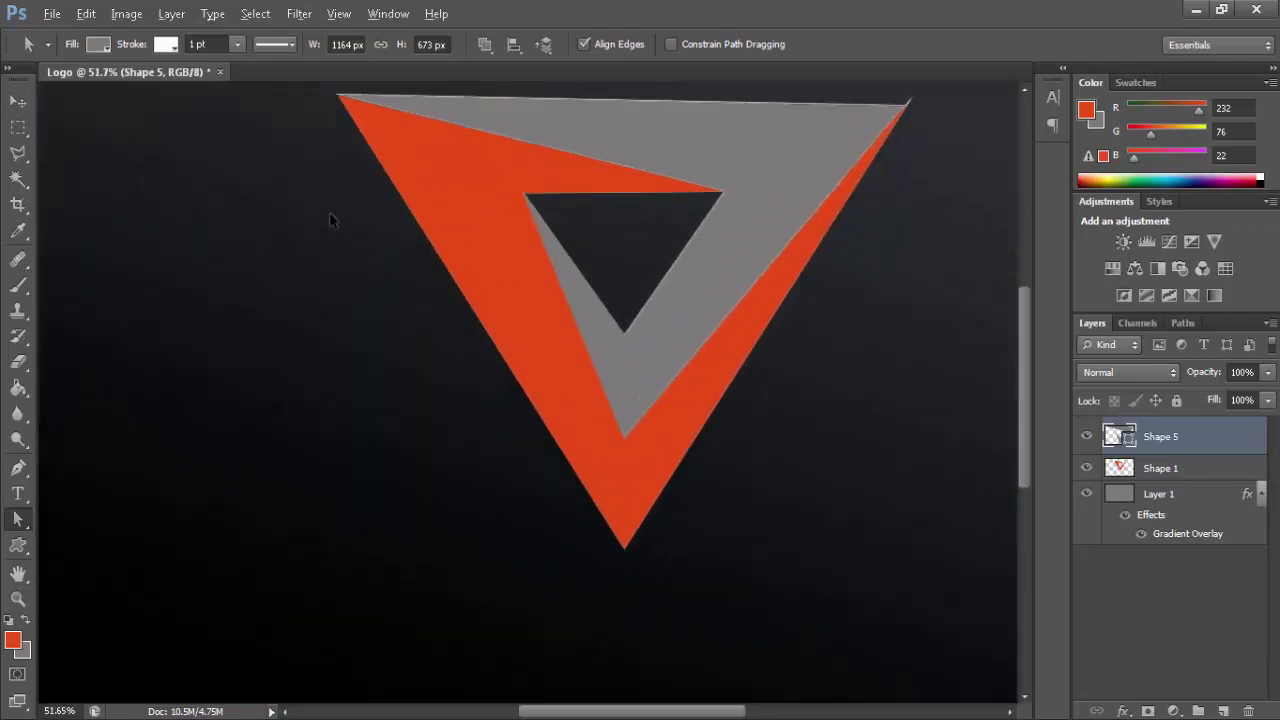
scroll(307, 214, up, 2)
scroll(405, 237, up, 2)
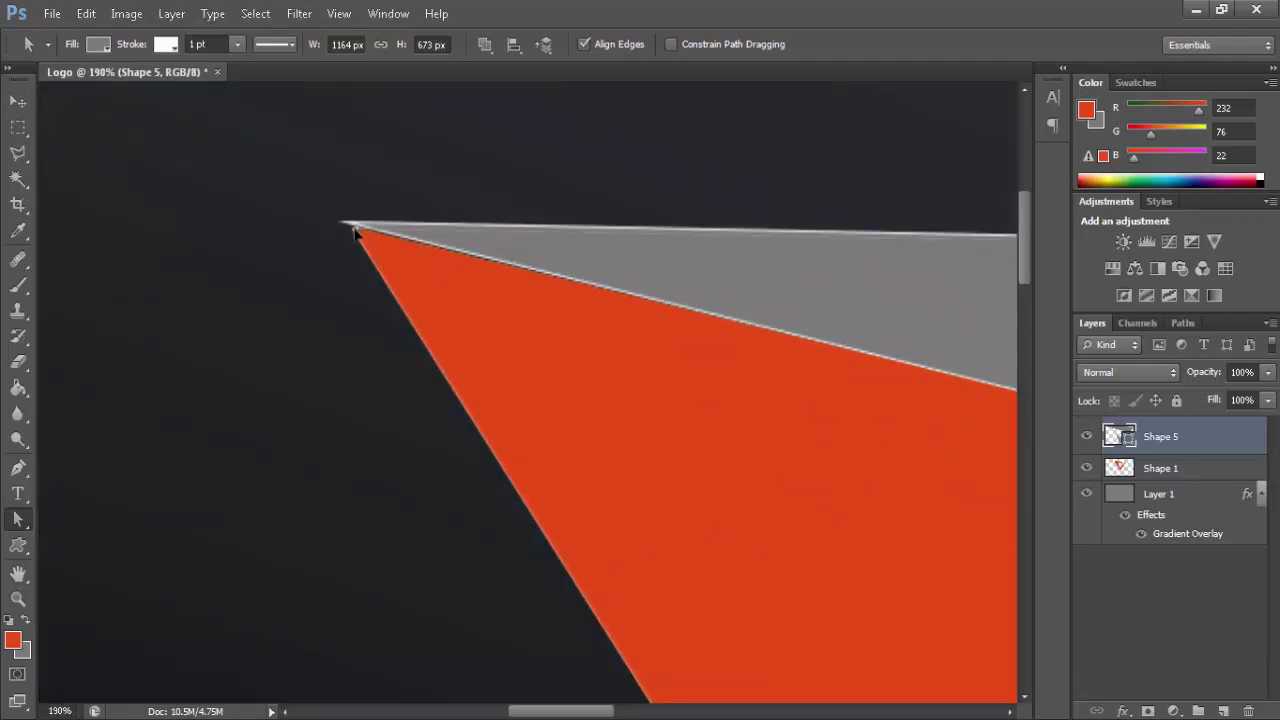
drag(356, 226, 357, 235)
scroll(520, 374, down, 3)
scroll(400, 300, up, 1)
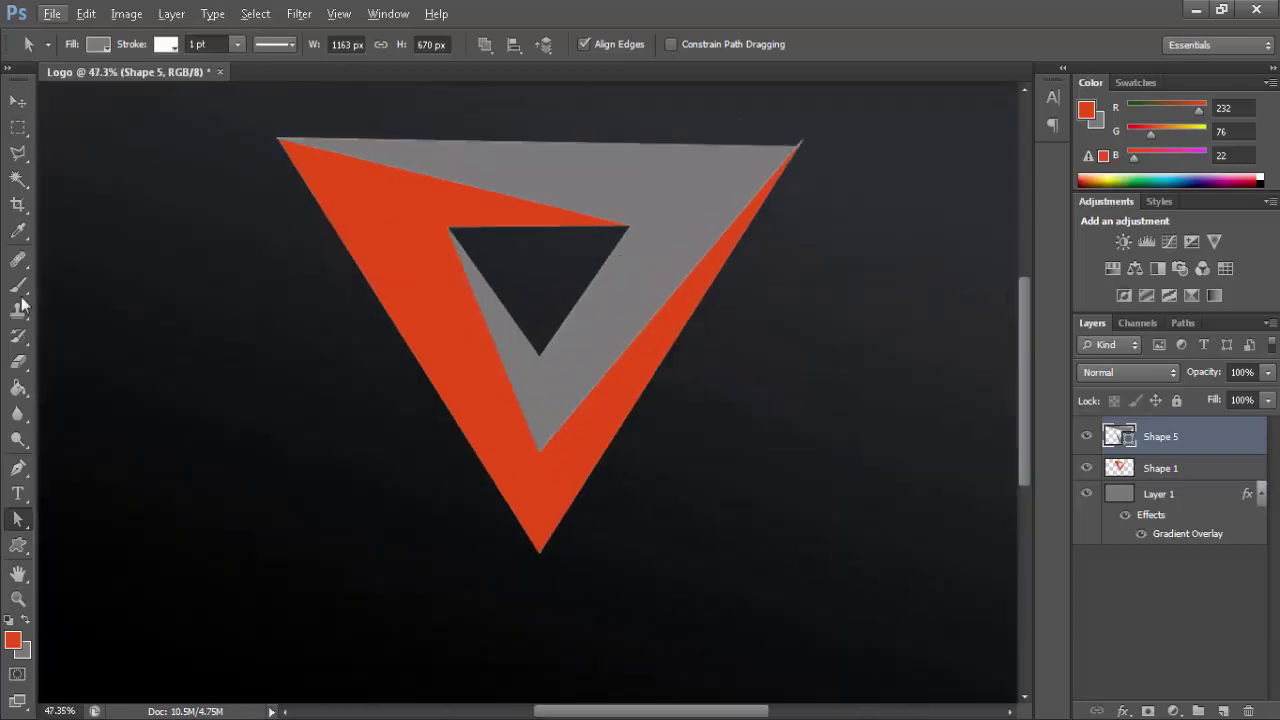
- Select the shape's top-left tip and rasterize the grey shape so it can be erased
click(18, 127)
scroll(386, 135, up, 2)
scroll(386, 135, up, 4)
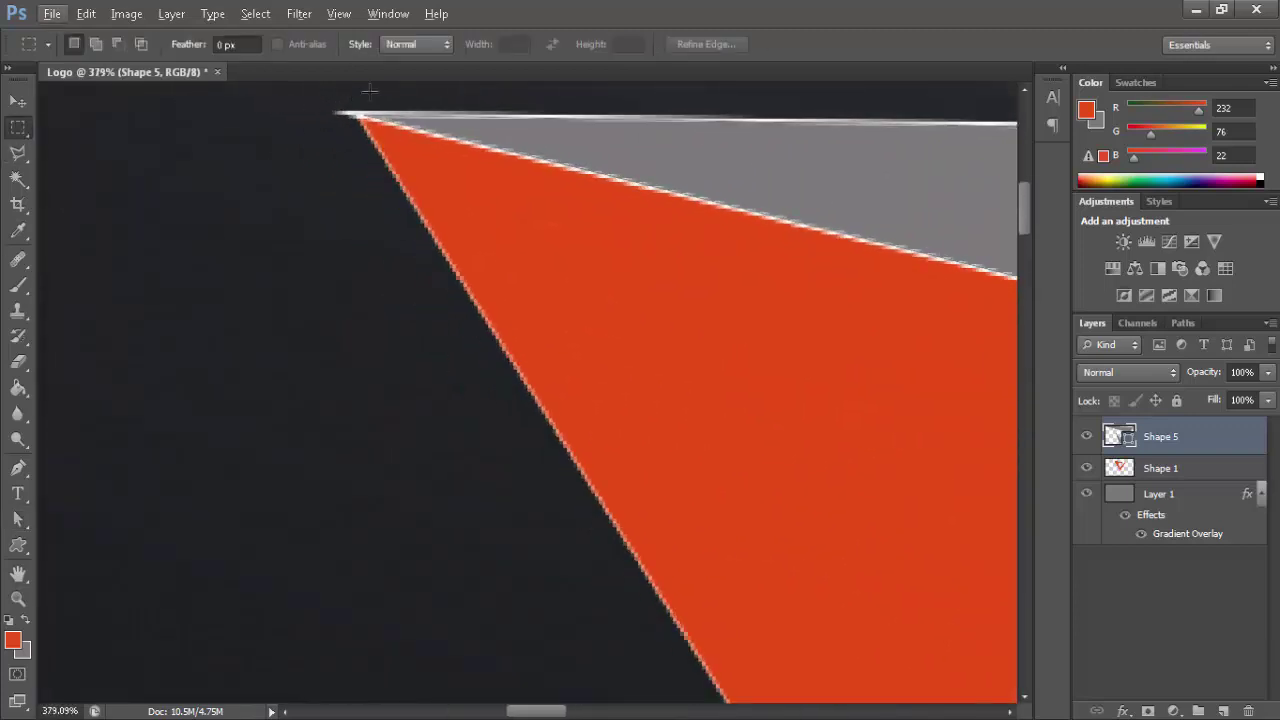
mouse_move(370, 88)
mouse_down()
mouse_move(303, 125)
mouse_move(359, 84)
mouse_up()
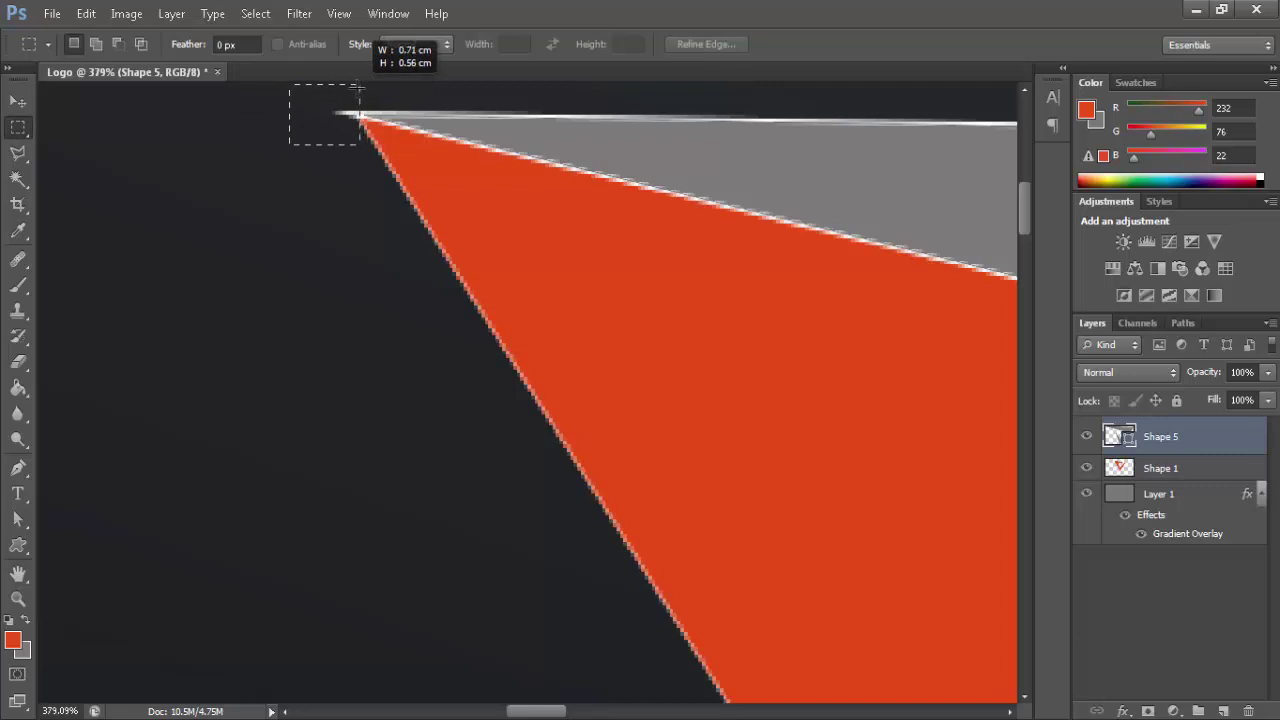
key(e)
click(322, 126)
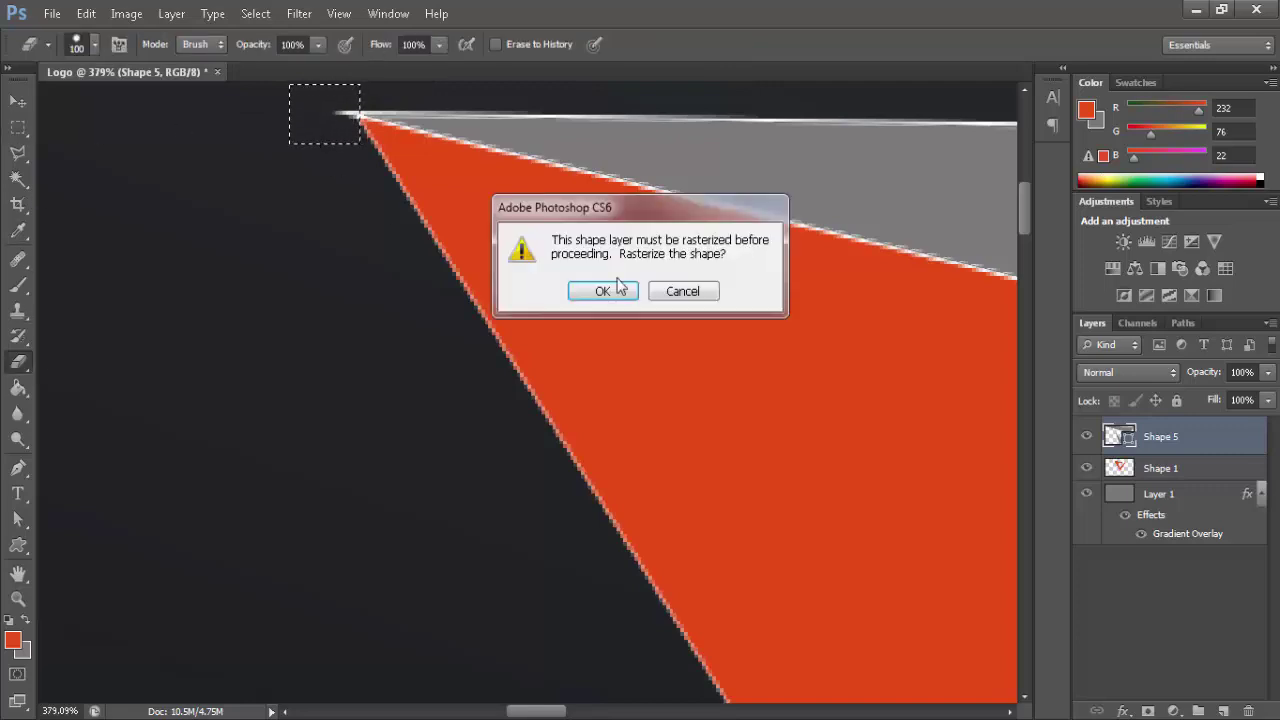
key(Return)
- Try a rectangular selection around the right-corner spike, then clear it
scroll(750, 430, down, 3)
scroll(908, 417, down, 3)
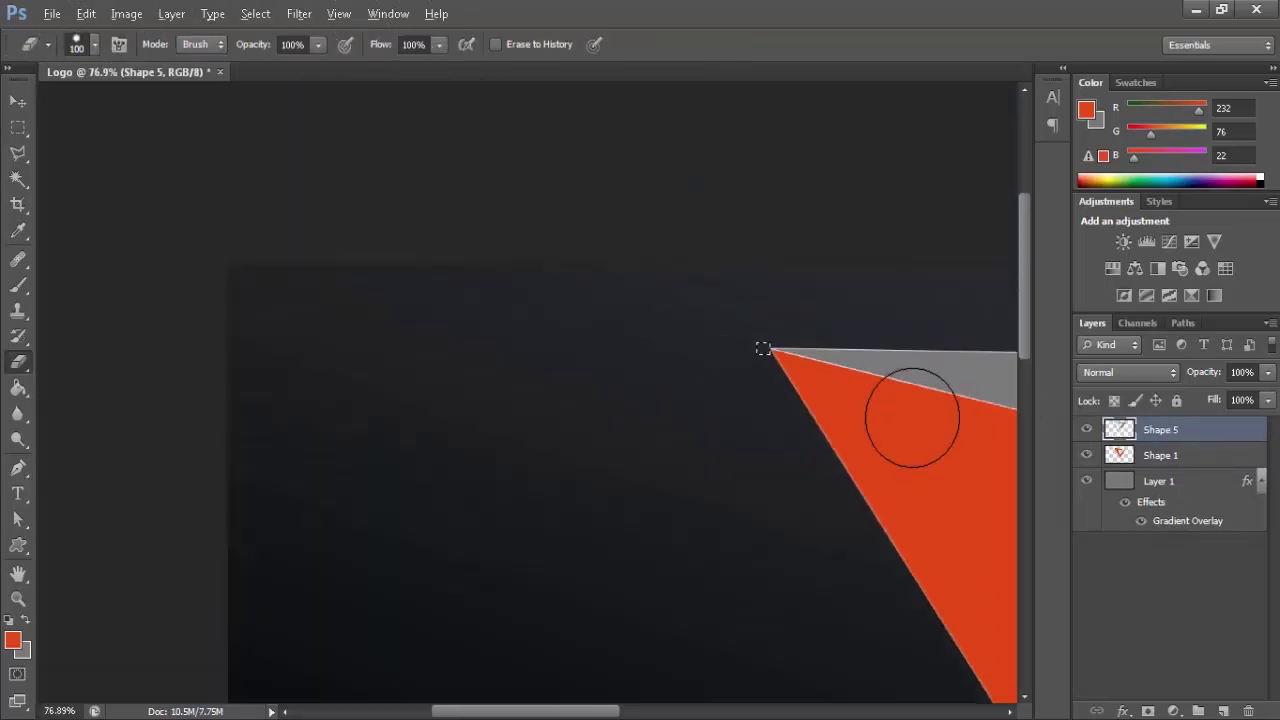
scroll(646, 583, down, 2)
scroll(763, 690, down, 2)
scroll(714, 300, up, 3)
scroll(700, 300, up, 2)
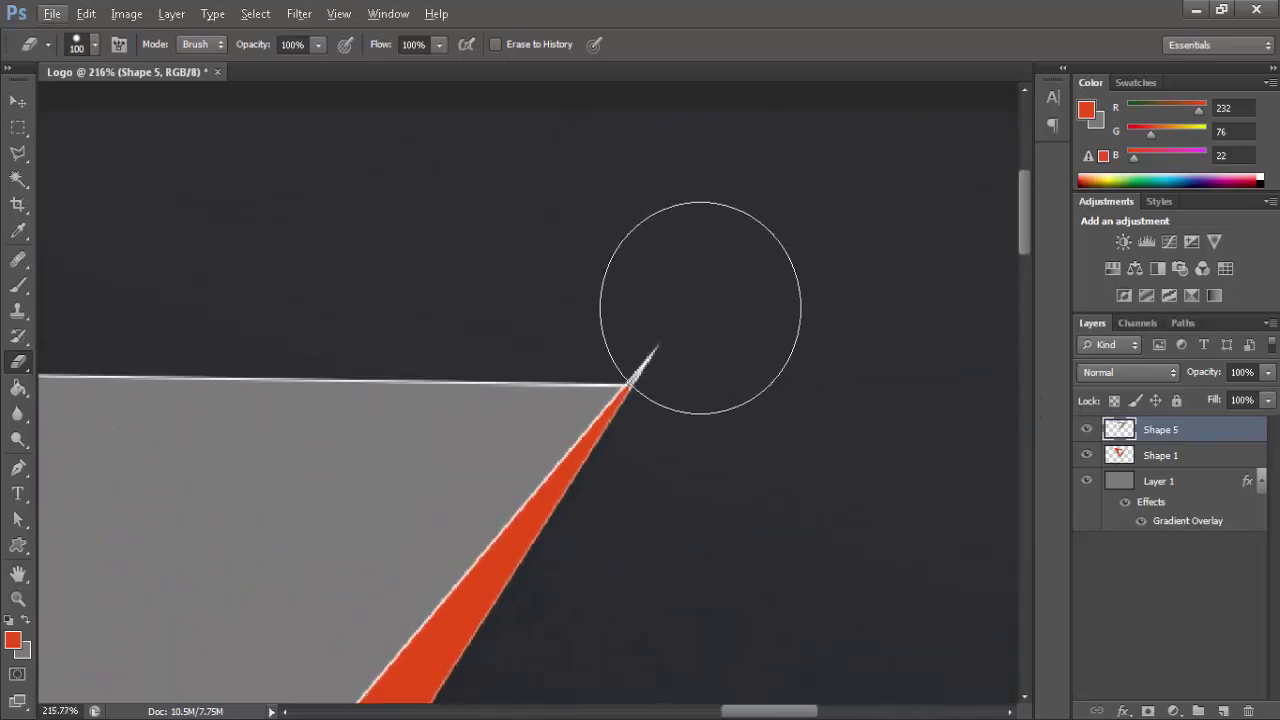
key(m)
drag(604, 294, 703, 334)
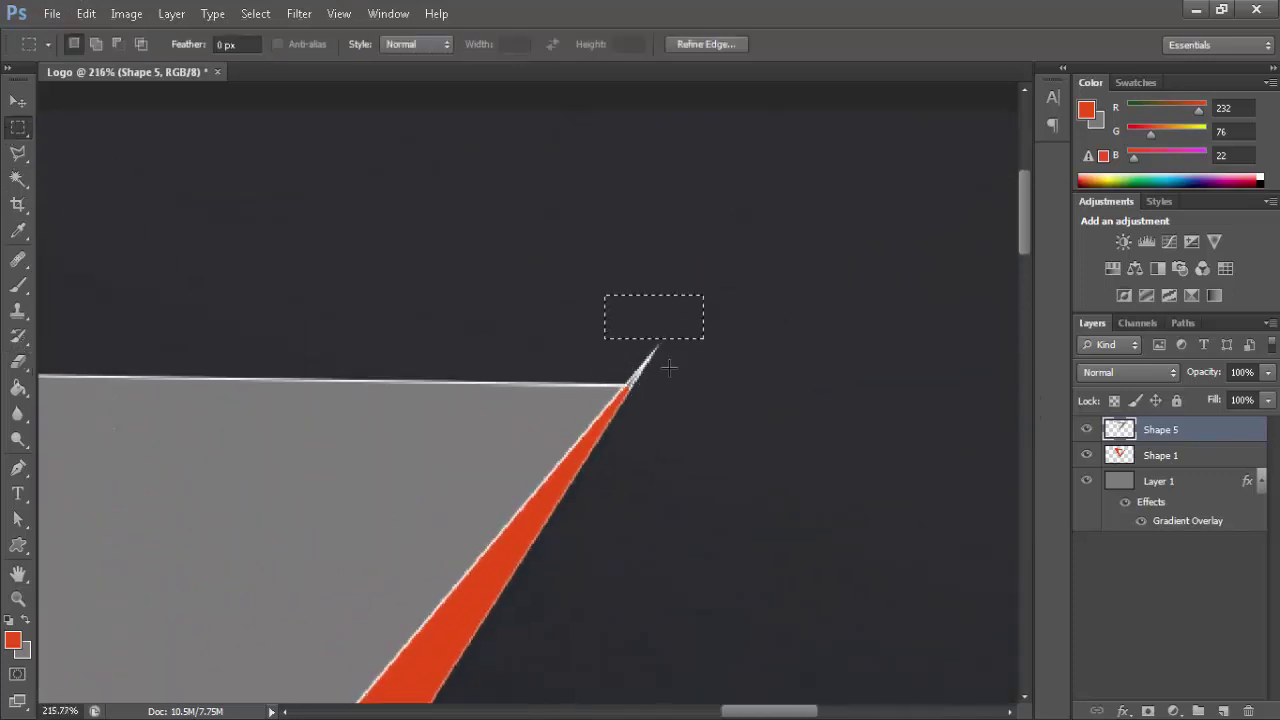
key(ctrl+d)
- Draw a polygonal lasso selection around the right-corner spike
key(l)
scroll(640, 348, up, 1)
click(610, 316)
click(672, 364)
click(595, 422)
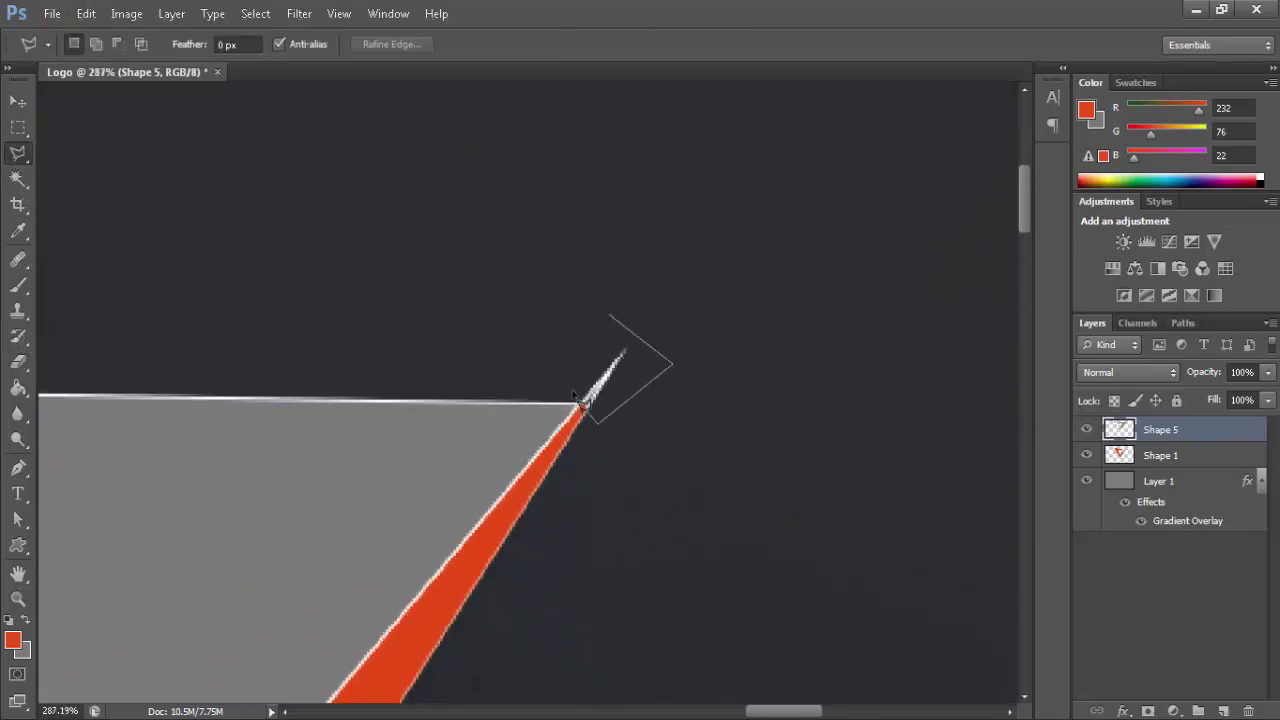
click(567, 372)
click(610, 318)
- Set the eraser size to 28 px
key(e)
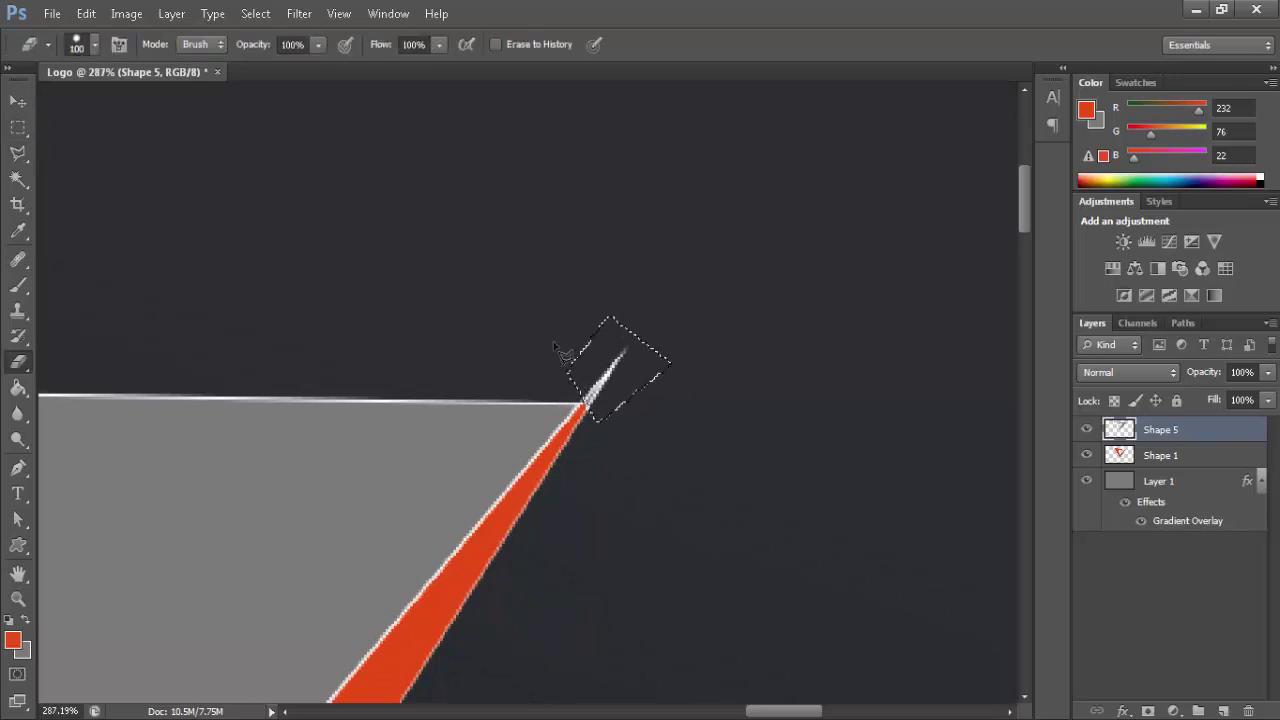
click(94, 44)
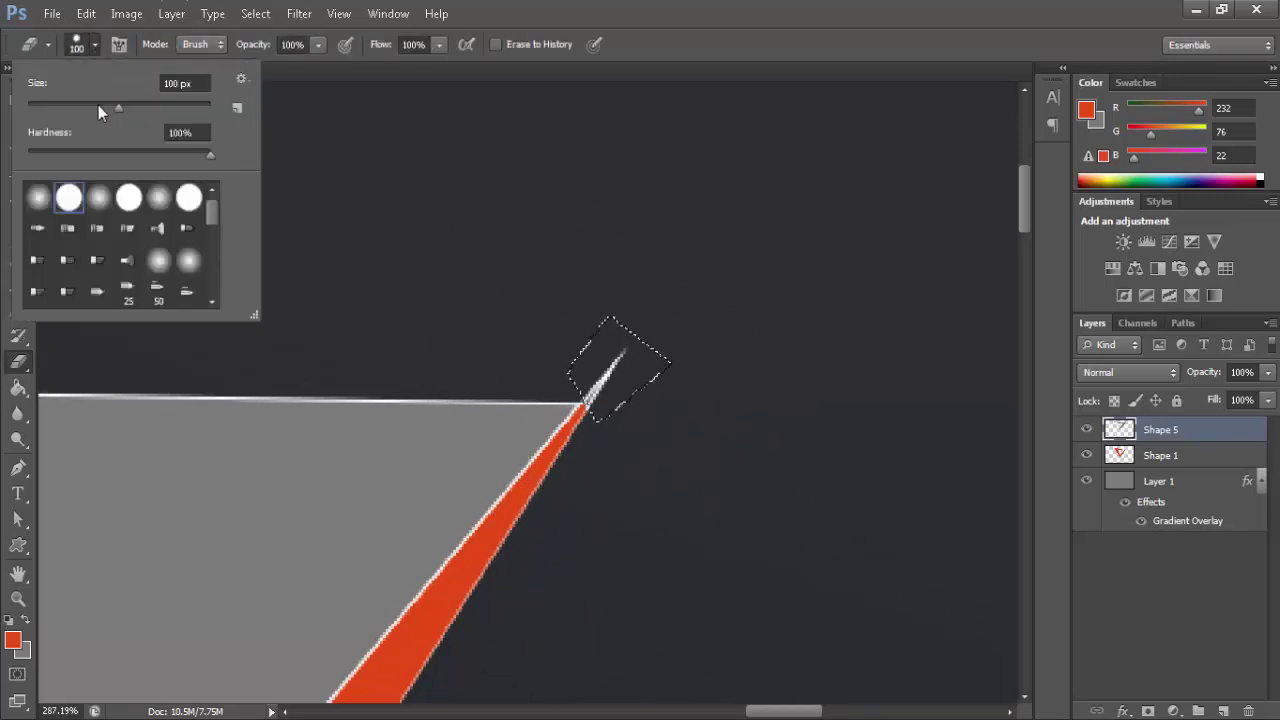
drag(98, 105, 53, 110)
key(Return)
- Box-select the triangle's tip, erase the white sliver on Shape 1, and deselect
click(18, 127)
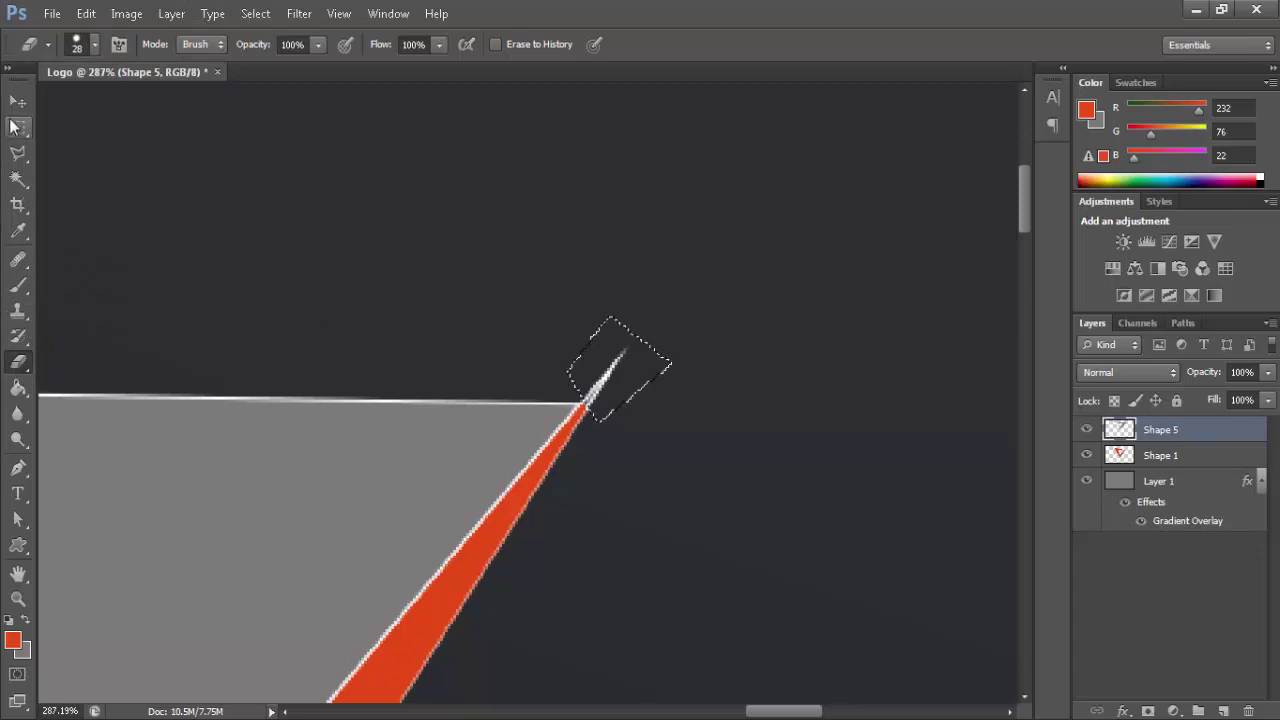
drag(574, 334, 660, 392)
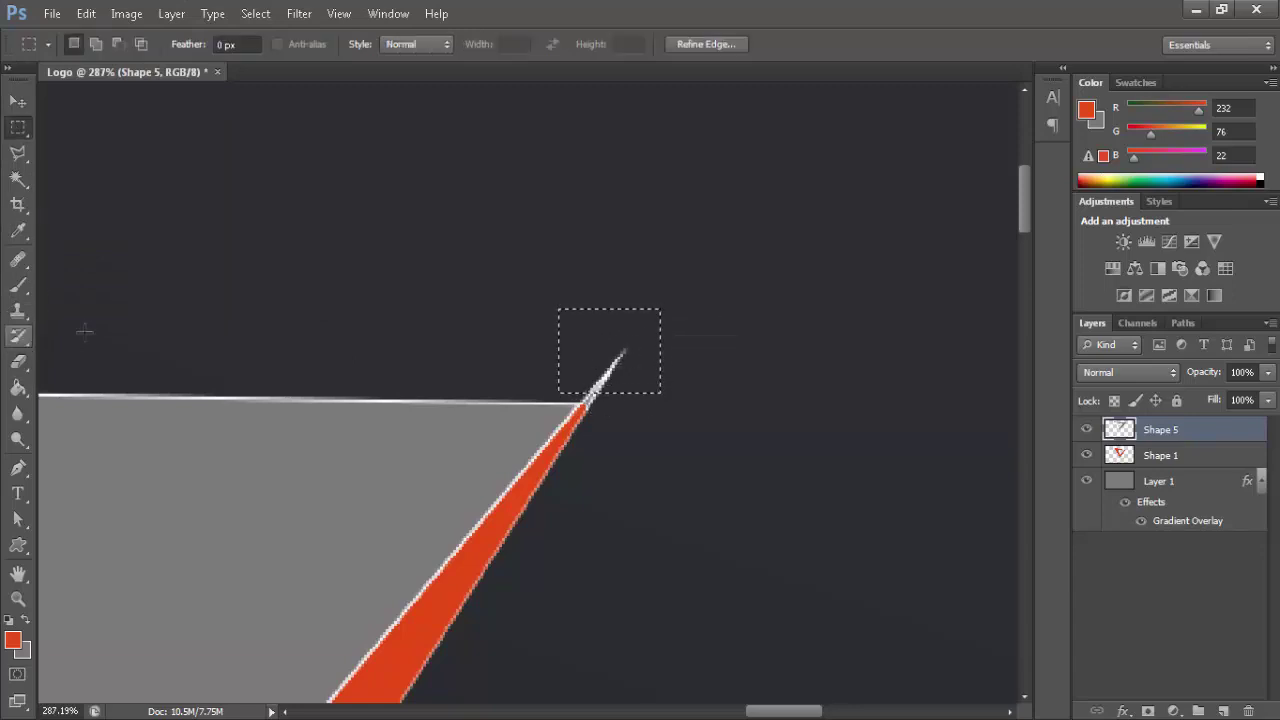
click(18, 362)
click(1160, 455)
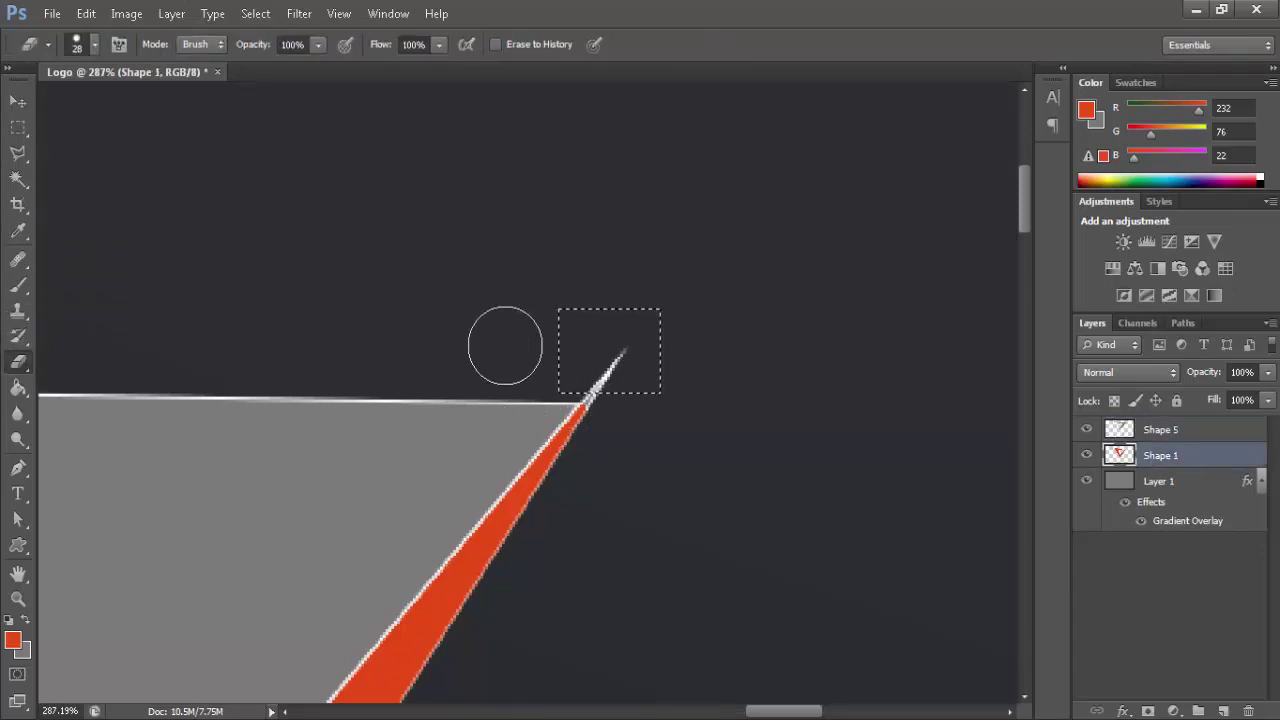
click(1160, 455)
drag(606, 386, 630, 358)
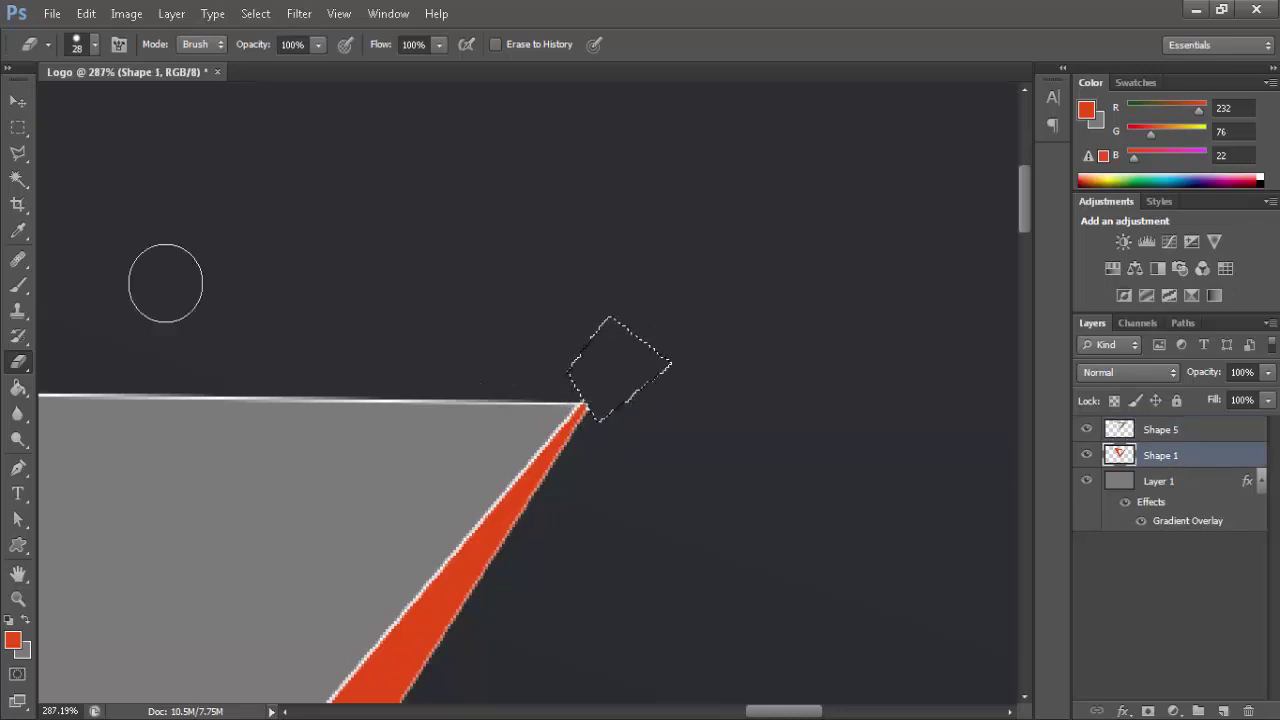
key(ctrl+d)
scroll(597, 382, up, 1)
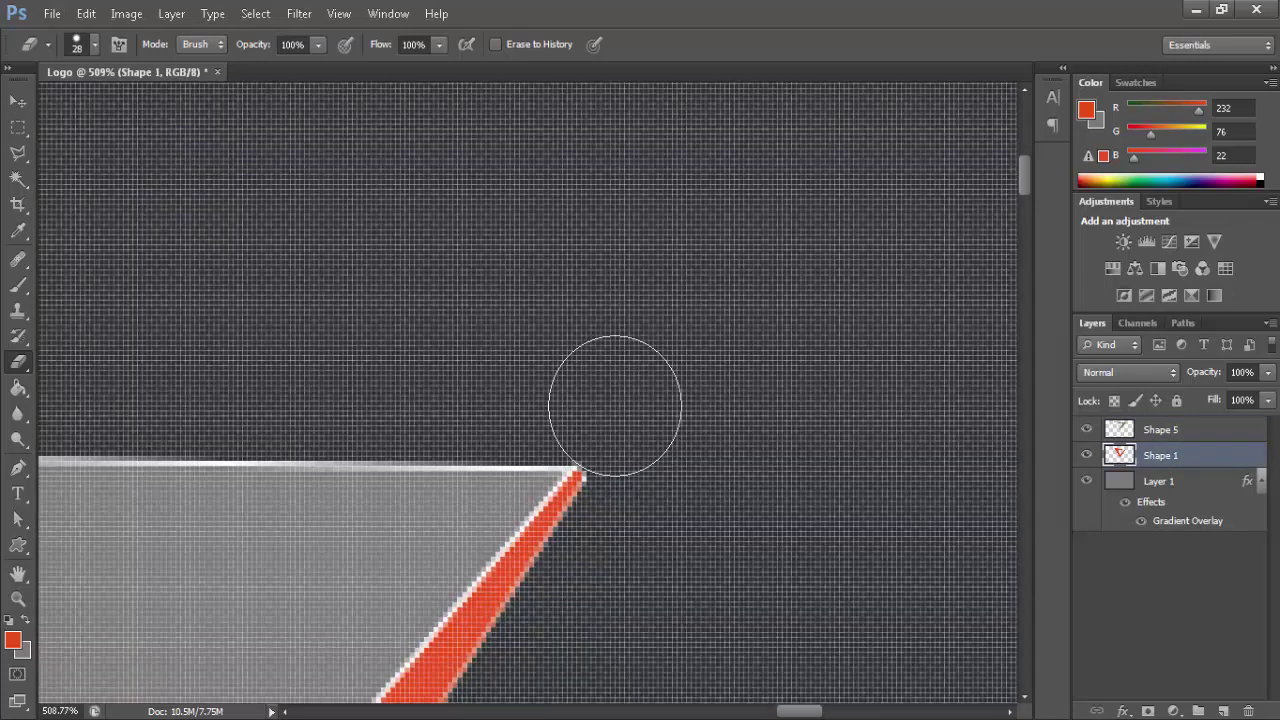
alt+scroll(614, 394, down, 5)
alt+scroll(430, 400, up, 3)
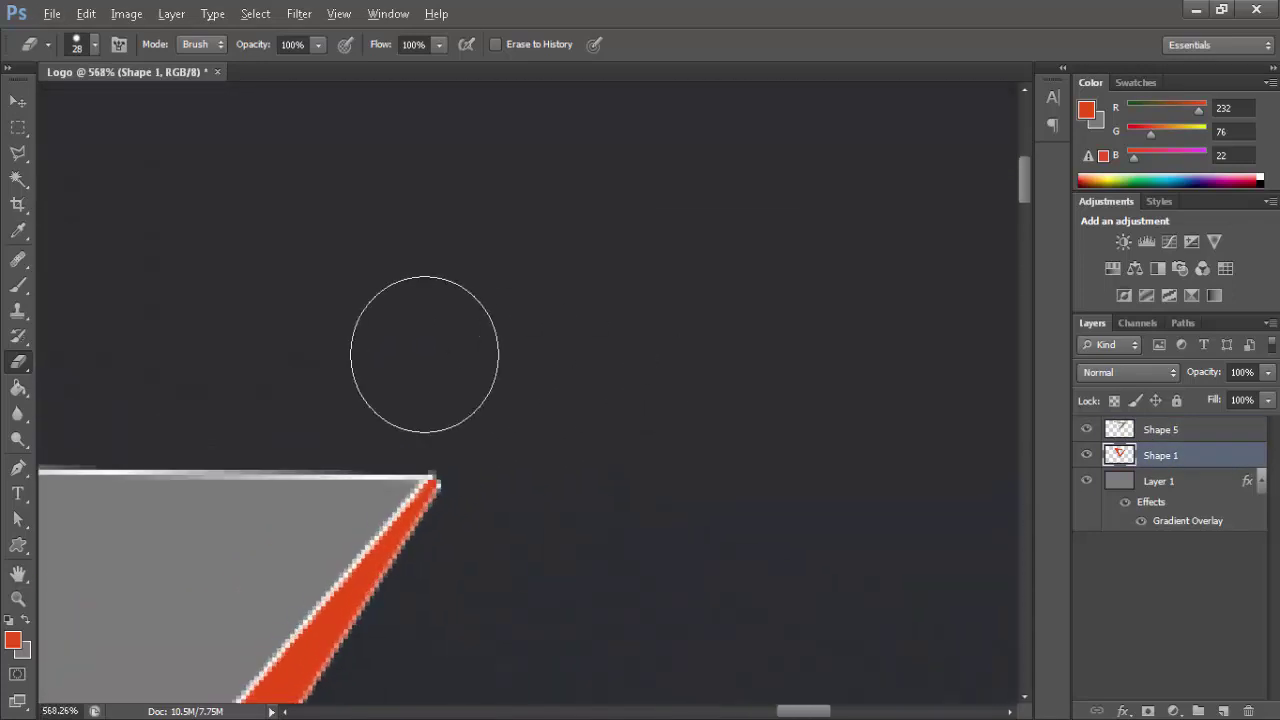
alt+scroll(350, 390, down, 3)
alt+scroll(250, 470, down, 3)
alt+scroll(246, 473, down, 3)
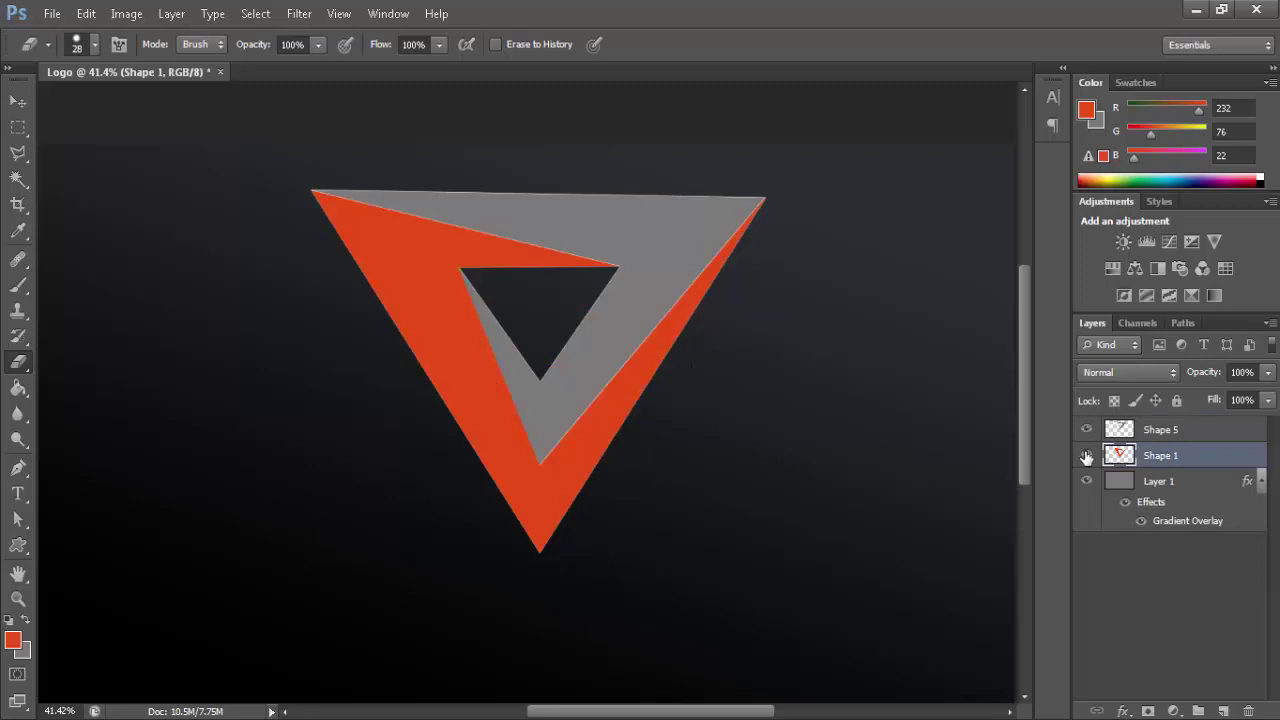
- Enable Gradient Overlay in Shape 1's Blending Options and bring up the gradient presets
right_click(1183, 482)
click(1040, 45)
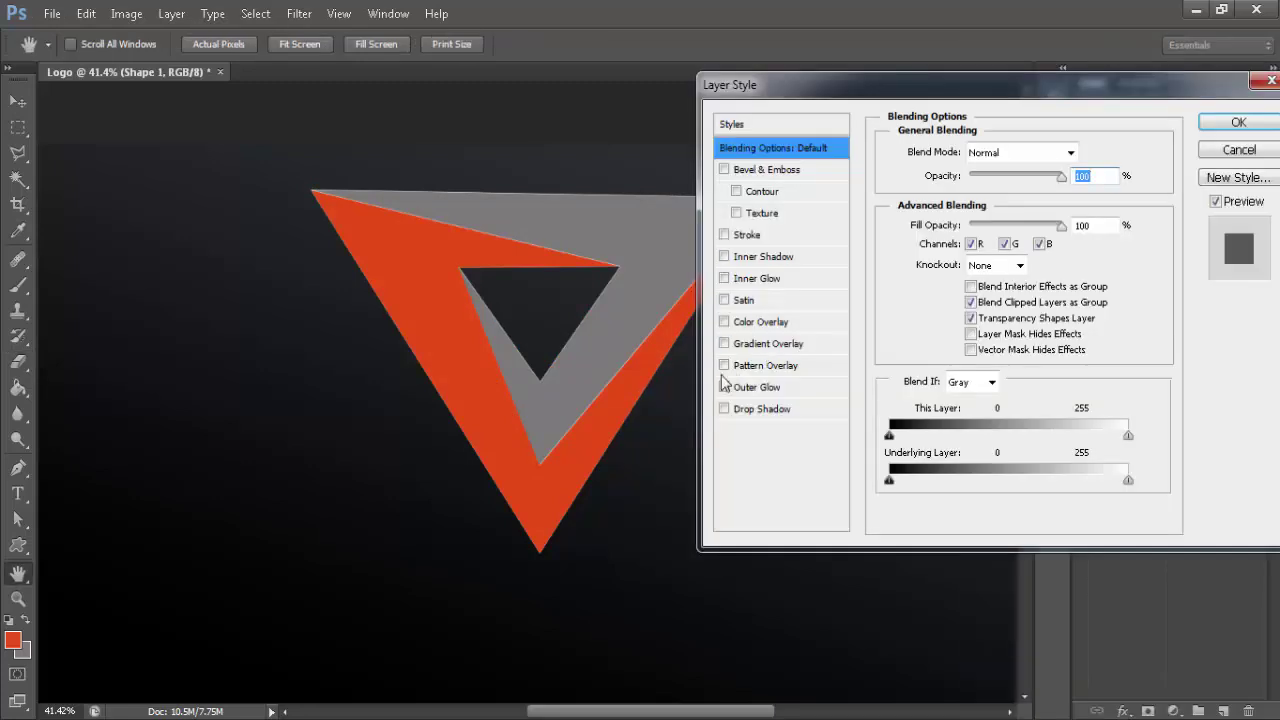
click(724, 343)
click(1010, 196)
scroll(1006, 200, down, 3)
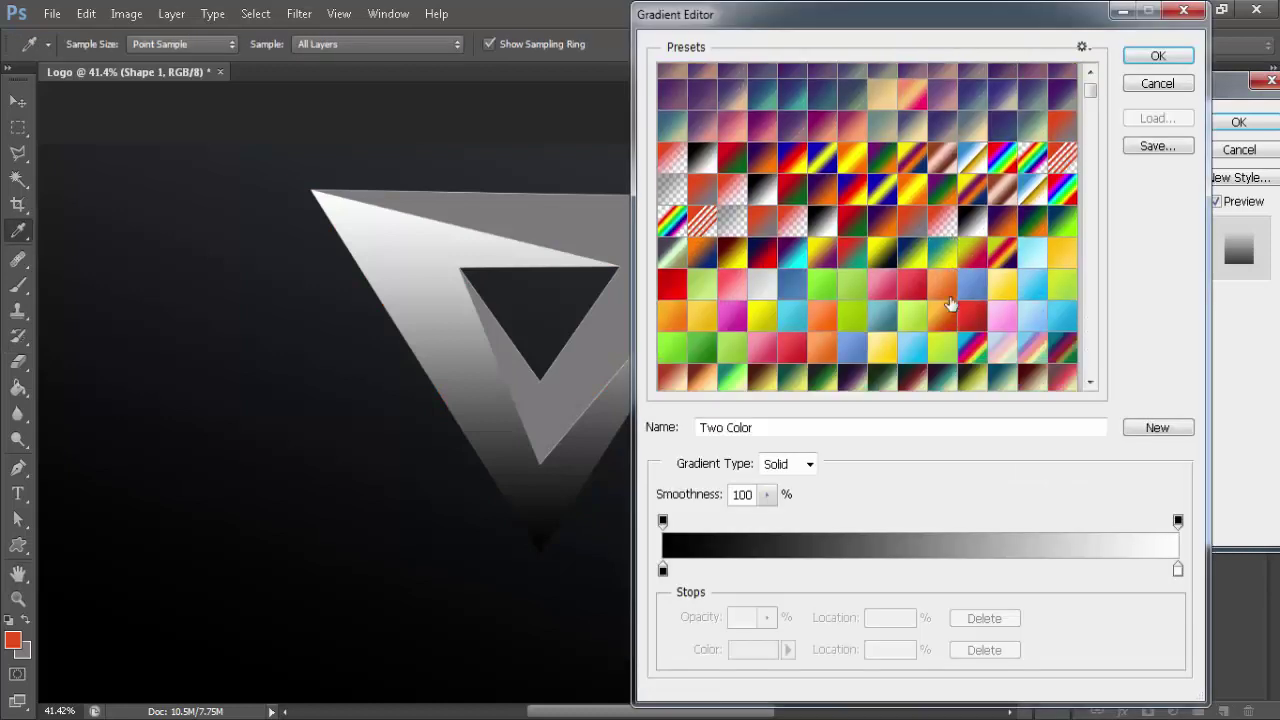
scroll(763, 253, down, 2)
scroll(900, 220, down, 5)
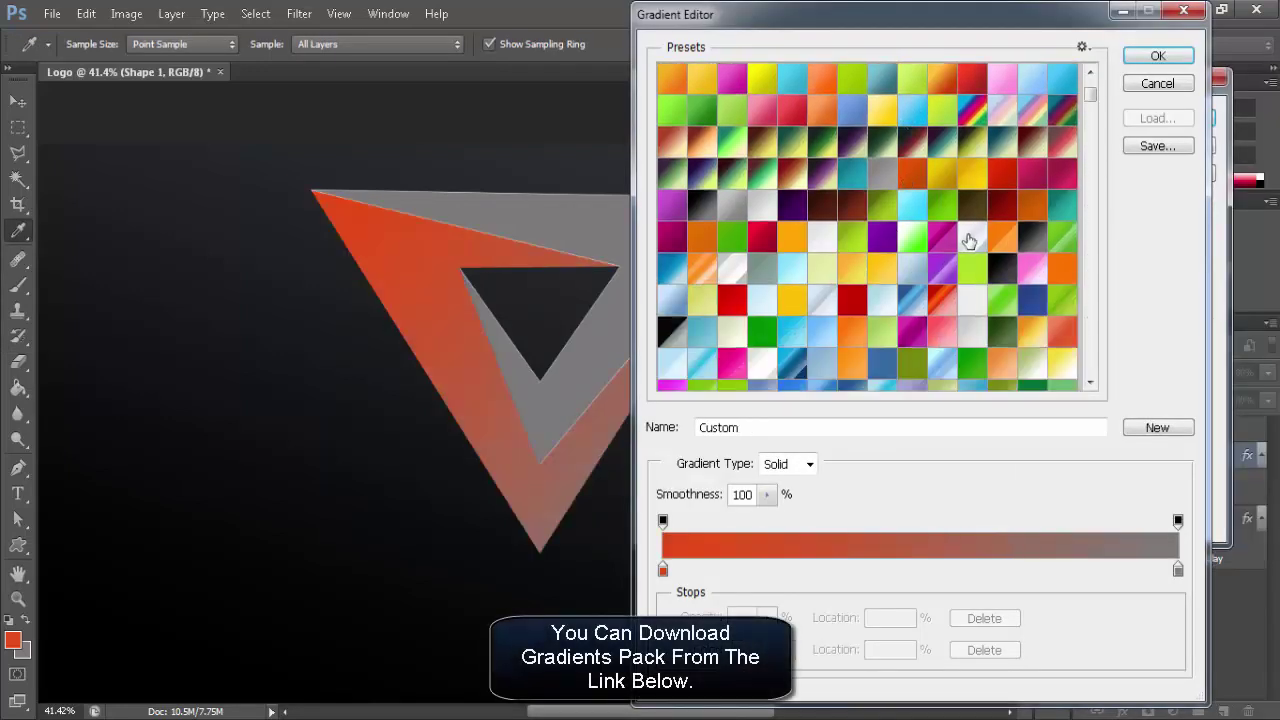
- Try grey and several orange gradient presets on the red shape
click(893, 162)
scroll(893, 162, down, 3)
click(889, 205)
scroll(889, 205, down, 3)
scroll(900, 220, down, 3)
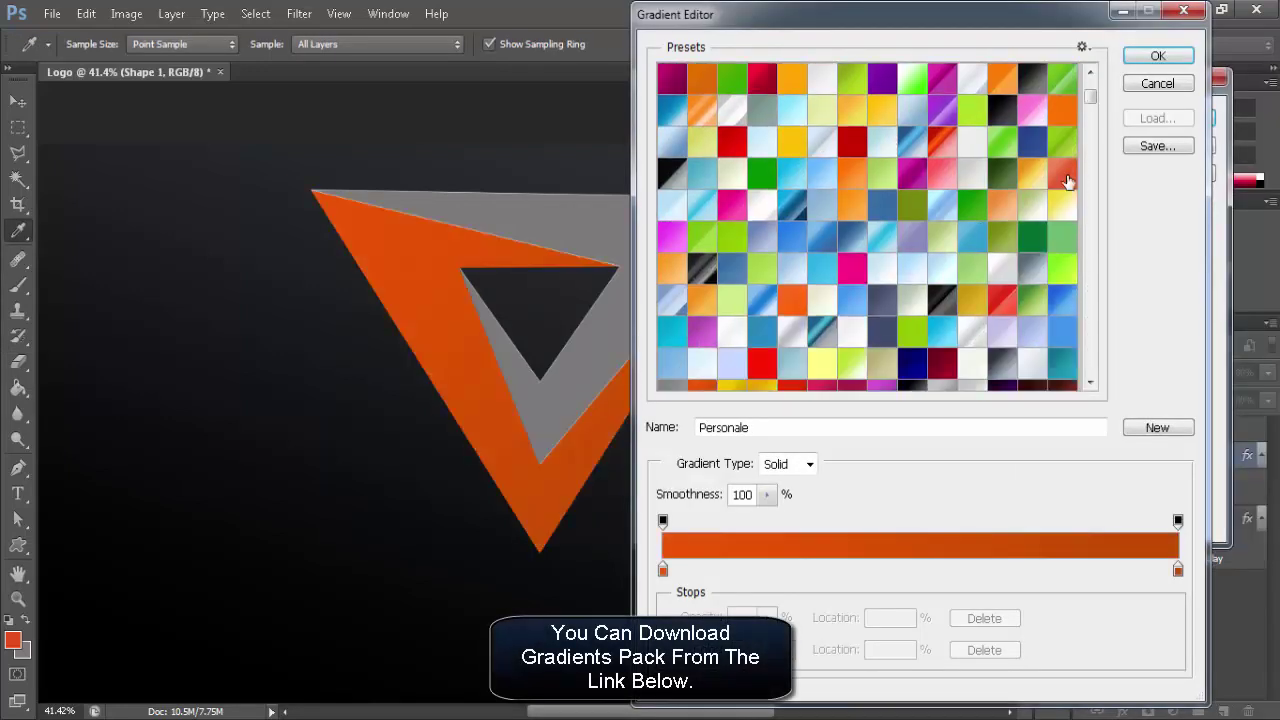
click(856, 218)
scroll(856, 218, down, 3)
scroll(856, 218, down, 3)
click(829, 288)
scroll(829, 288, down, 3)
click(812, 245)
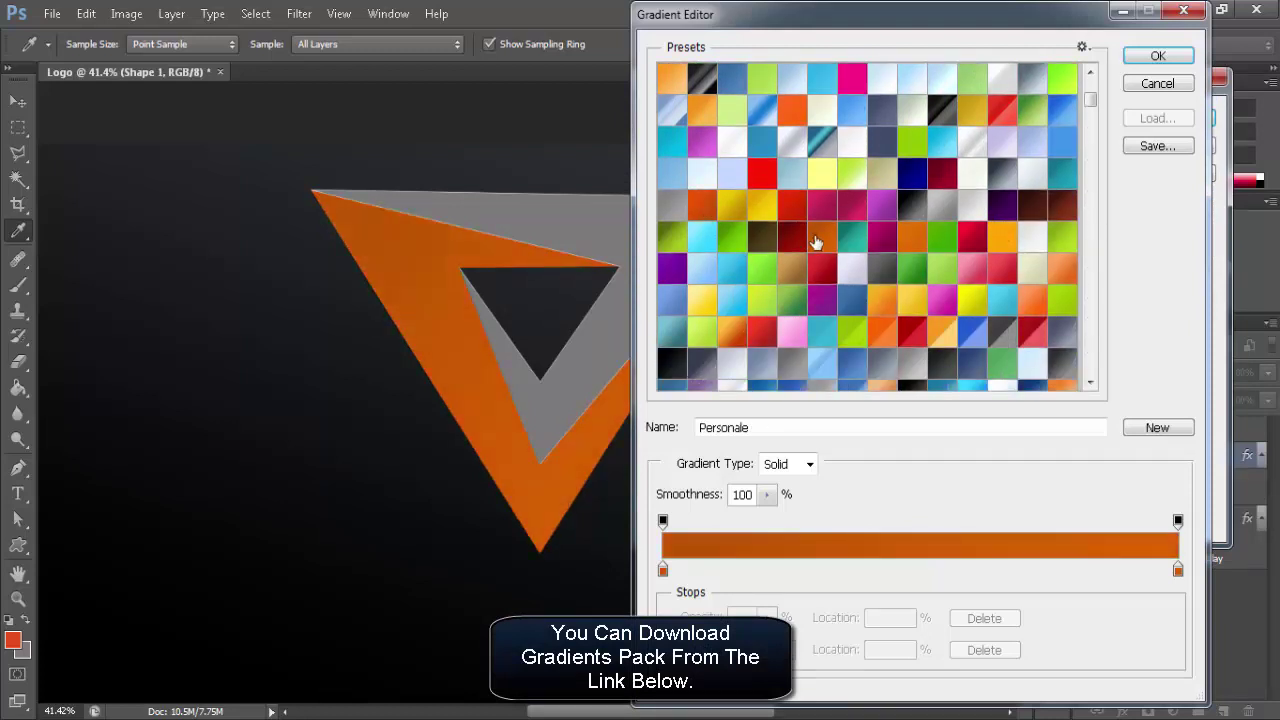
scroll(812, 245, down, 3)
click(893, 259)
- Try dark red, orange and dark brown-to-red gradient presets
scroll(891, 262, down, 3)
scroll(880, 280, down, 5)
scroll(871, 294, down, 3)
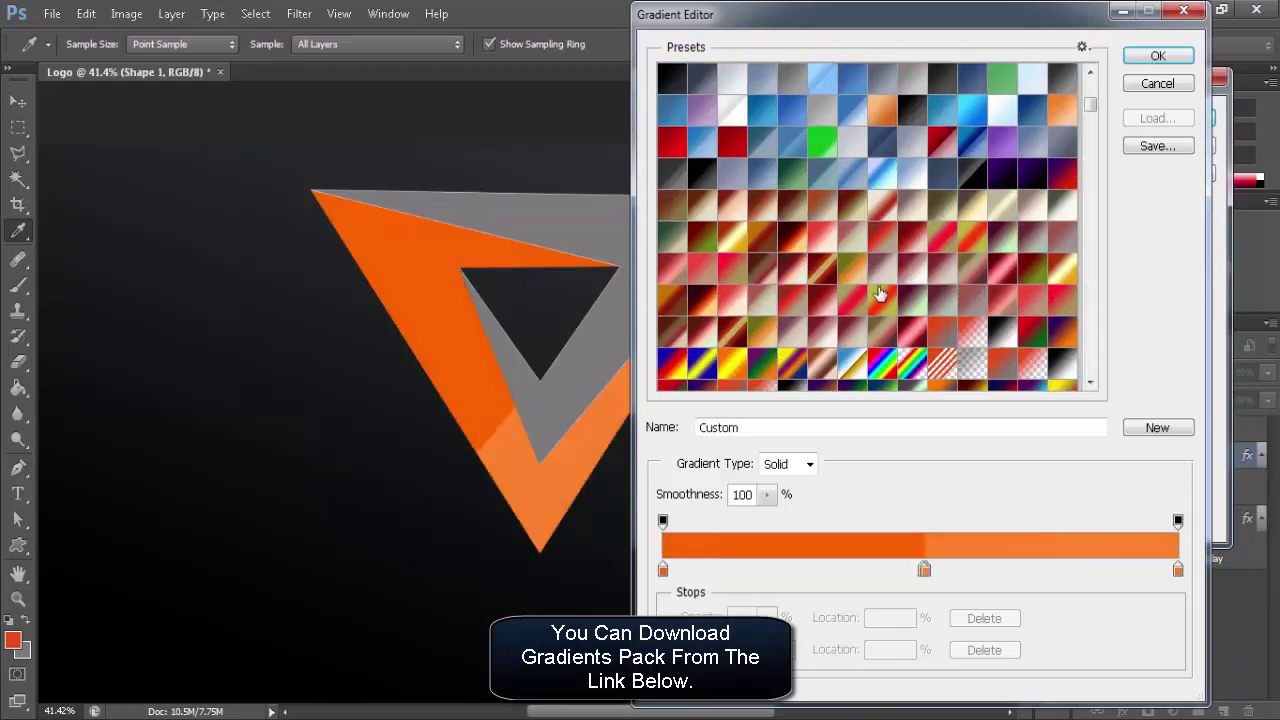
scroll(873, 311, down, 5)
scroll(873, 311, down, 5)
scroll(840, 295, down, 5)
click(795, 275)
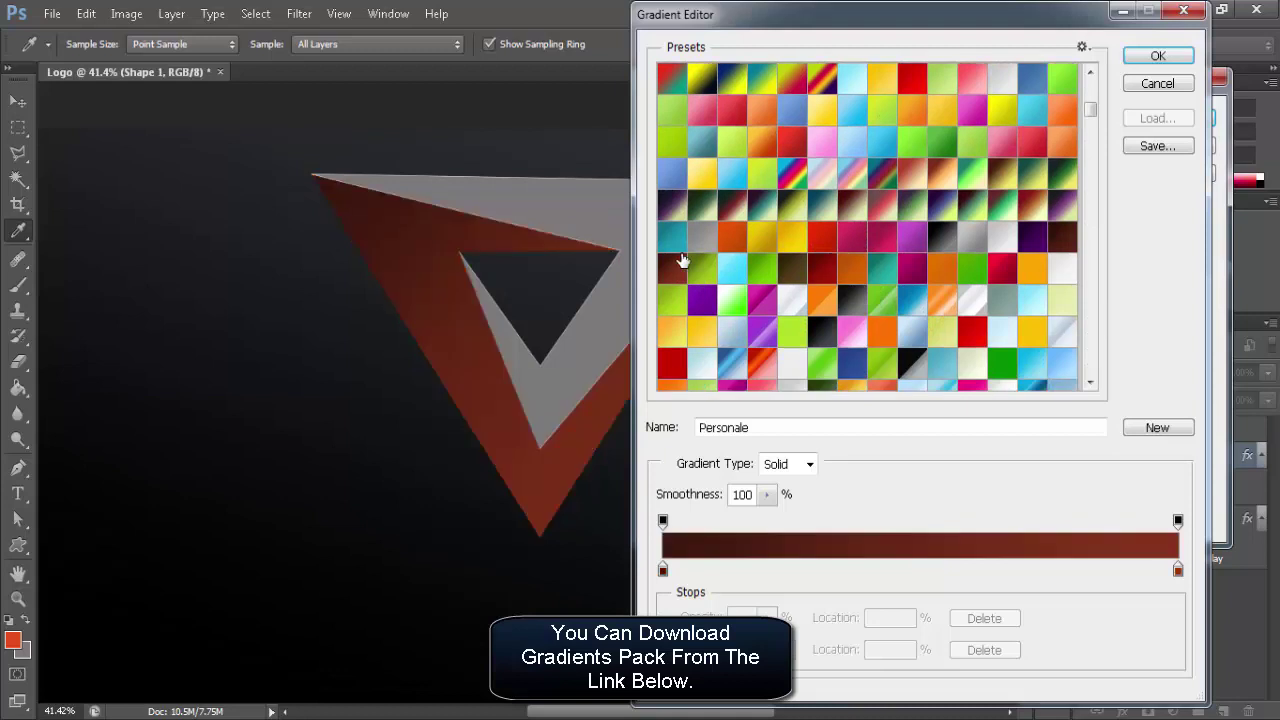
scroll(783, 267, down, 5)
scroll(786, 267, down, 3)
scroll(835, 289, down, 3)
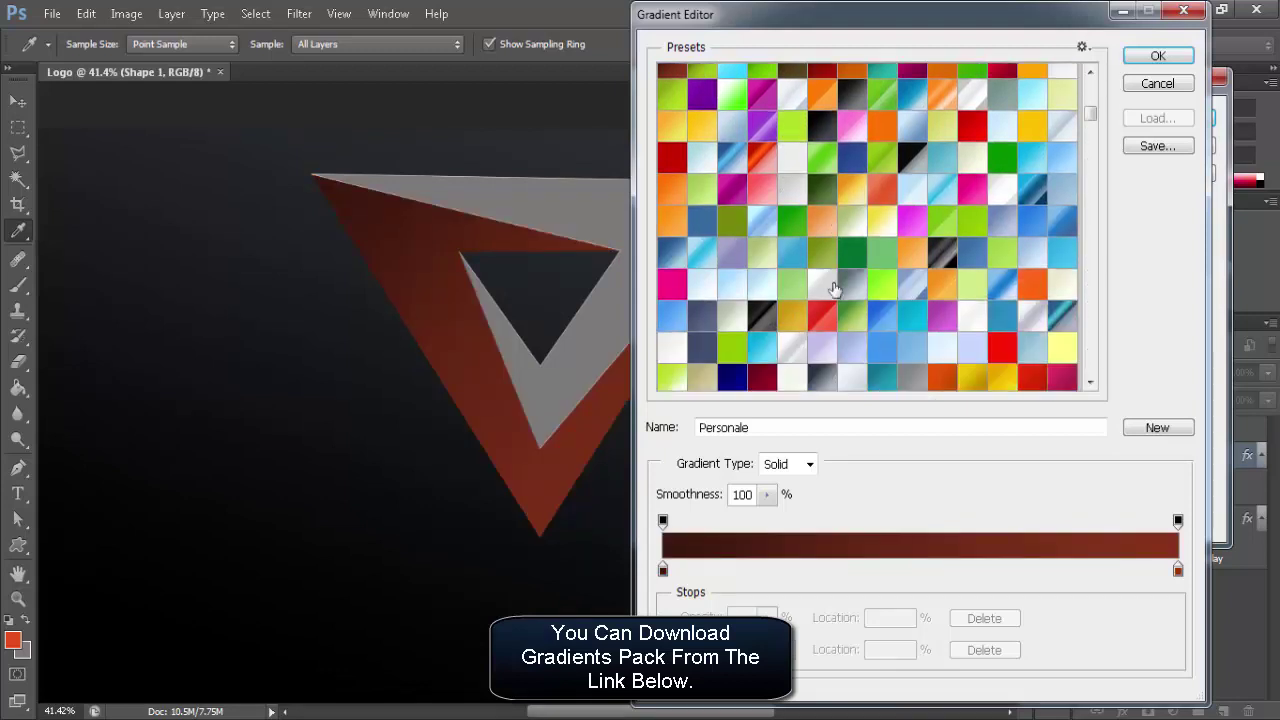
scroll(835, 289, down, 3)
click(930, 325)
scroll(860, 318, down, 2)
click(1035, 318)
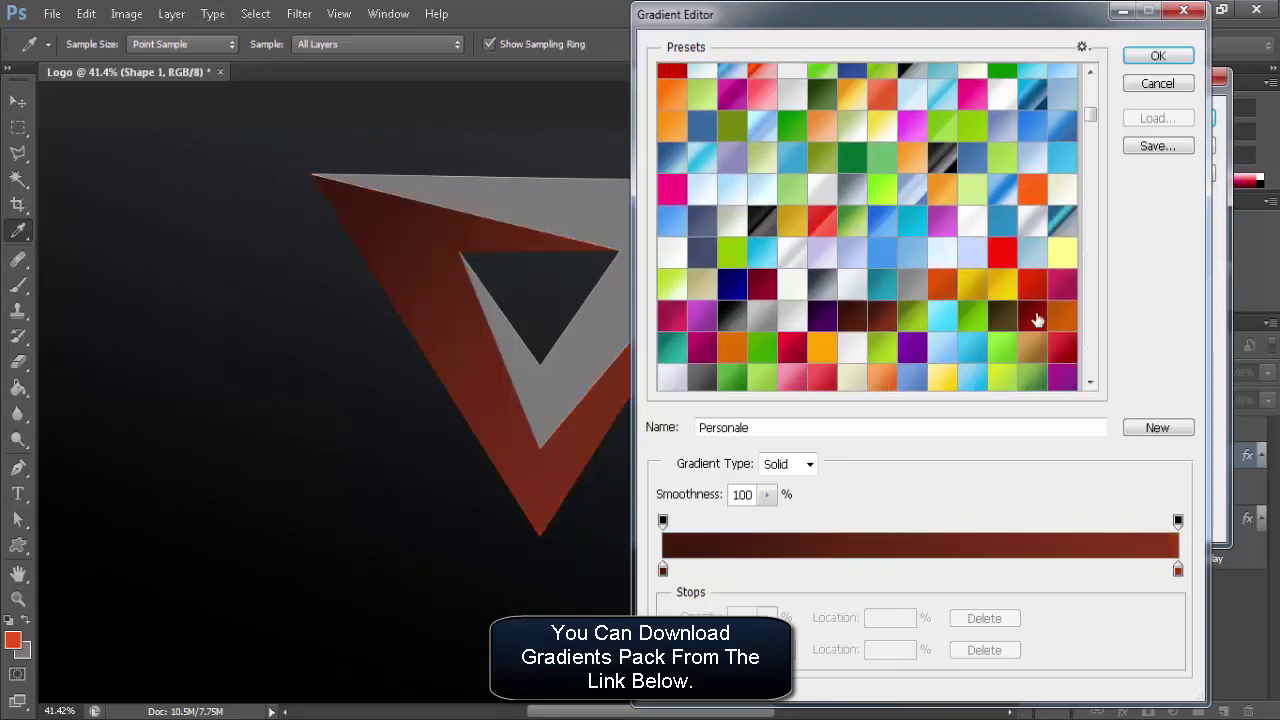
scroll(1037, 318, down, 1)
scroll(1030, 316, down, 2)
- Apply a bright red gradient to Shape 1, then open Shape 5's Blending Options
click(787, 284)
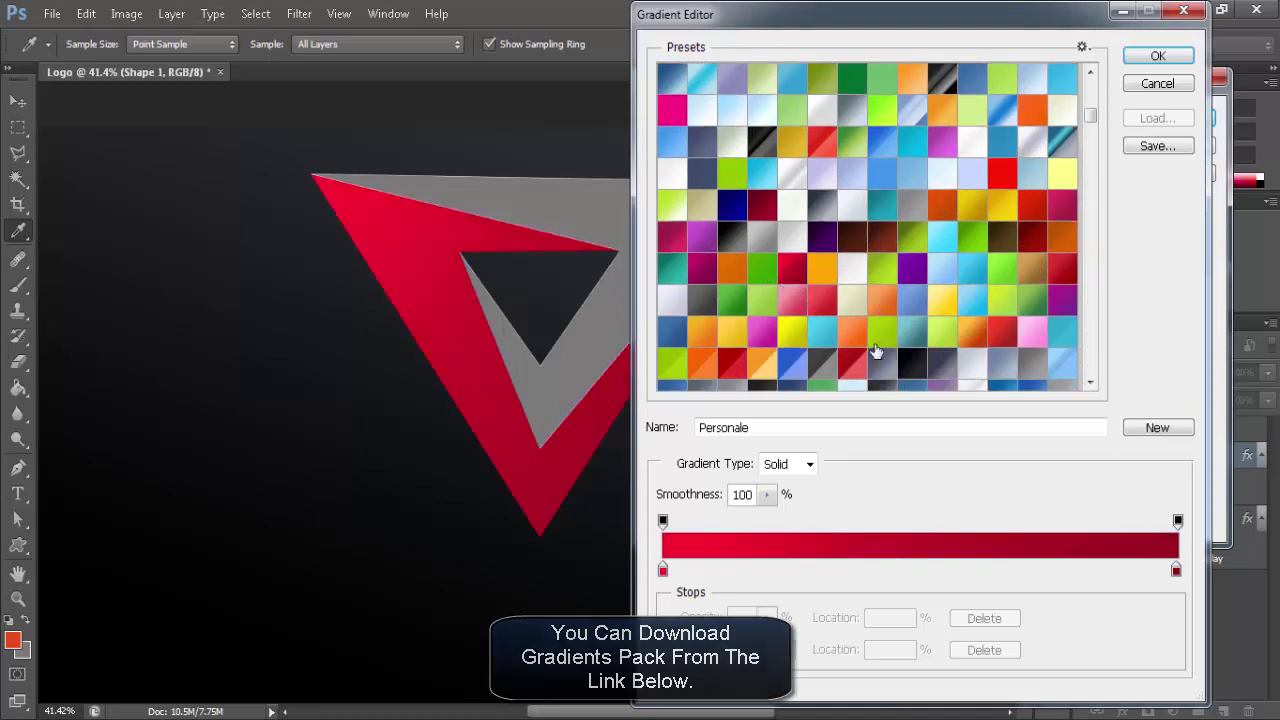
click(1000, 333)
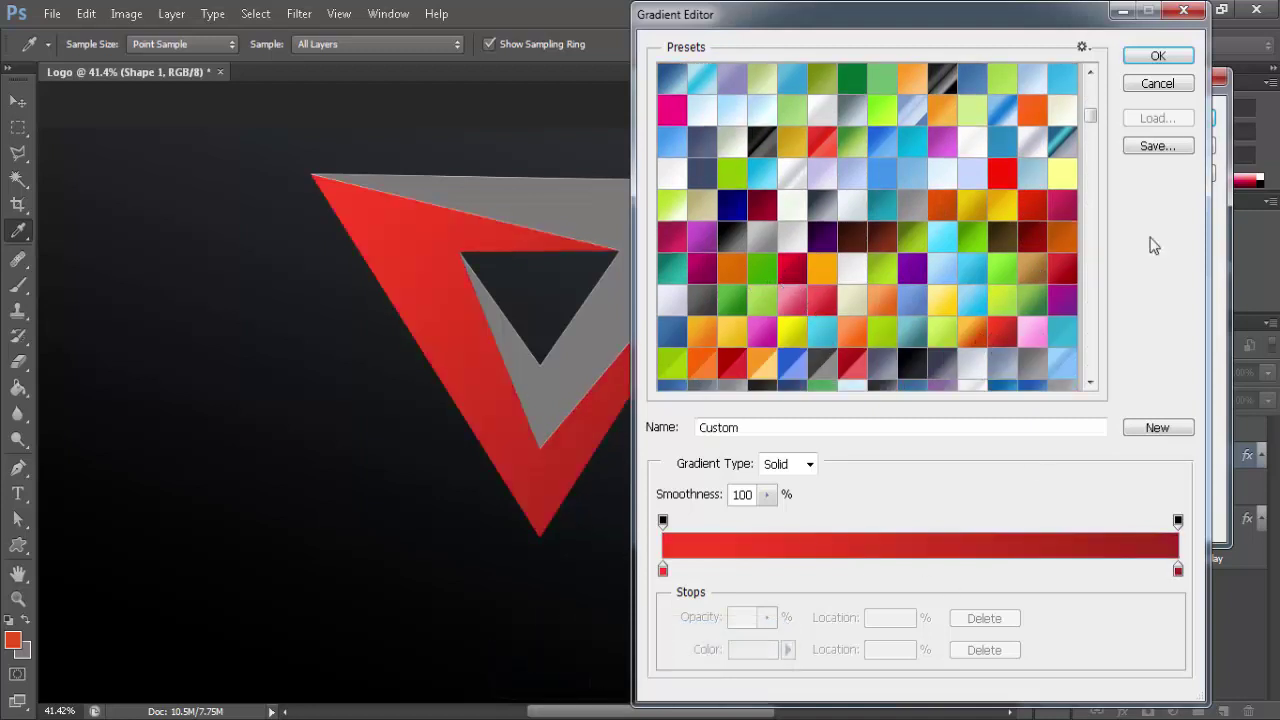
click(1158, 56)
click(1166, 118)
right_click(1165, 440)
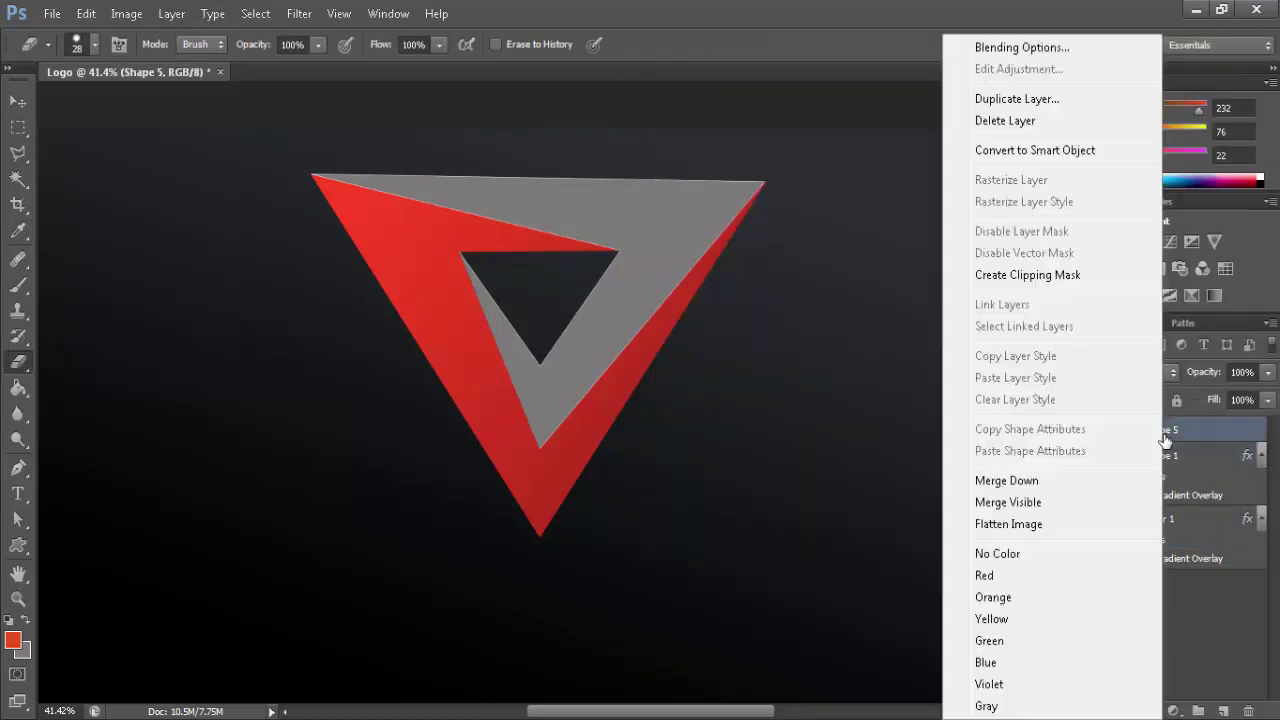
click(995, 50)
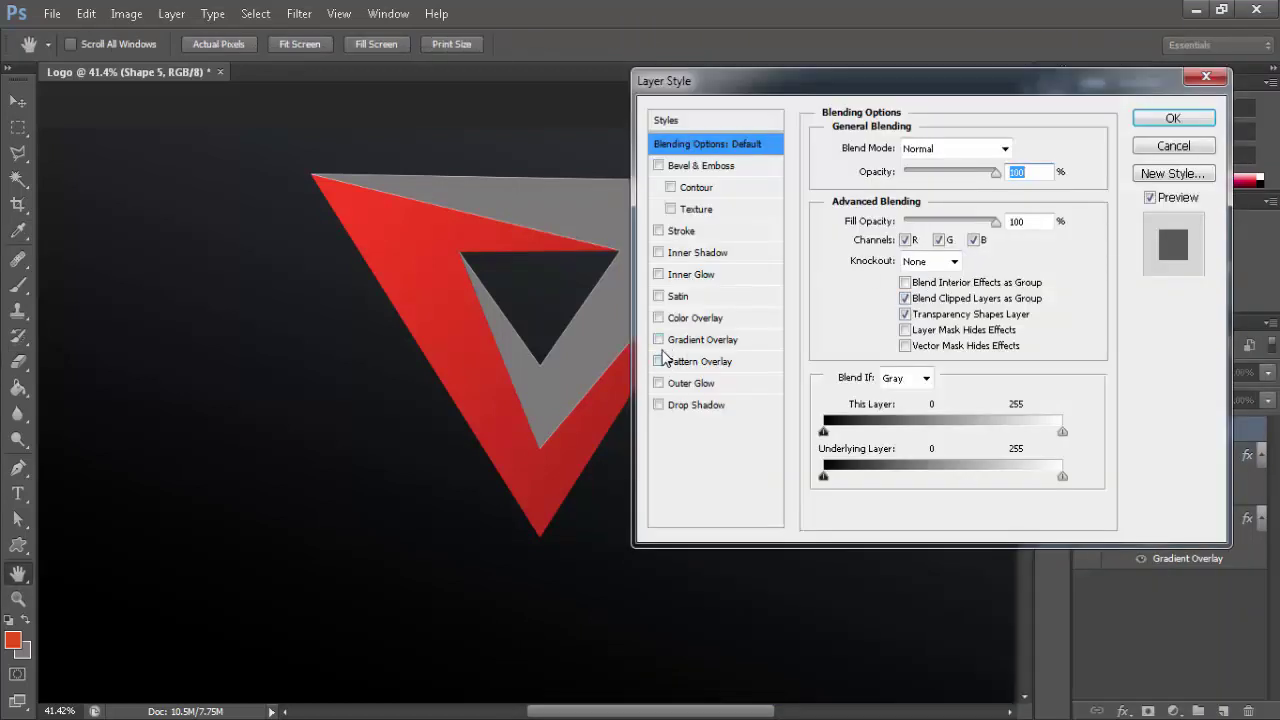
- Give Shape 5 a dark red gradient overlay with its dark stop moved to about 47%
click(690, 340)
click(925, 198)
scroll(808, 190, down, 5)
click(882, 205)
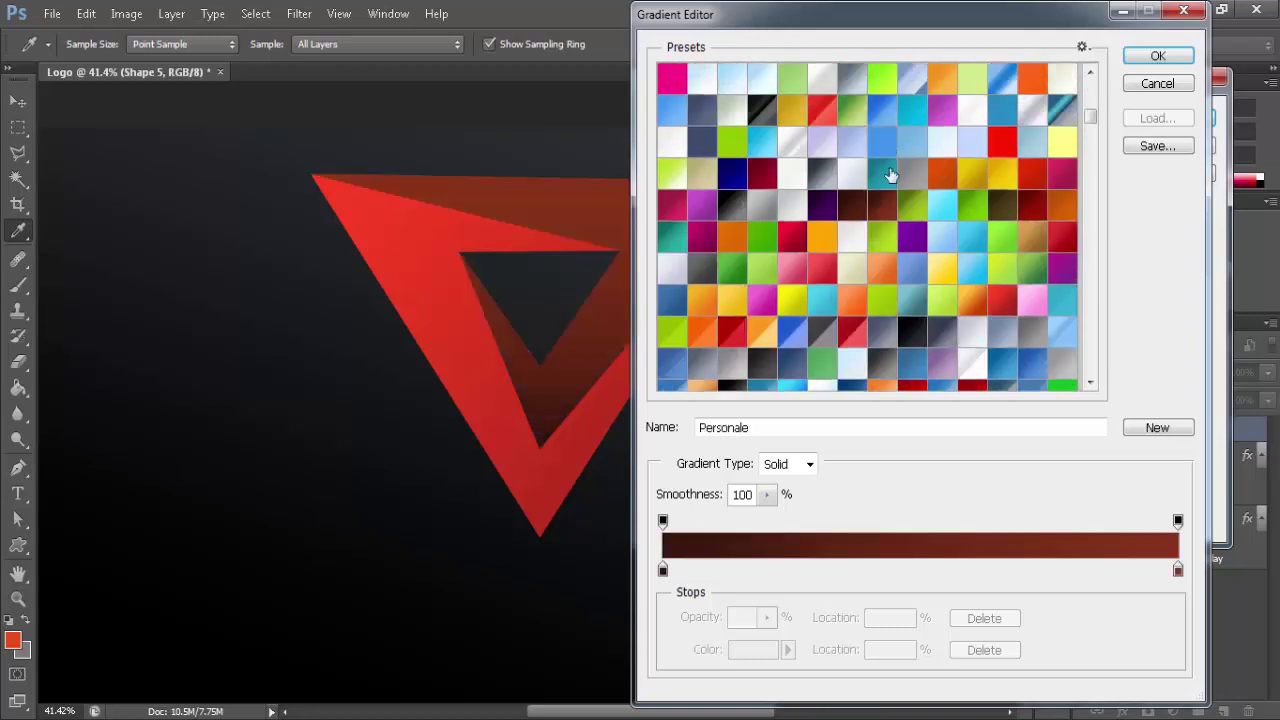
scroll(890, 175, up, 1)
click(773, 207)
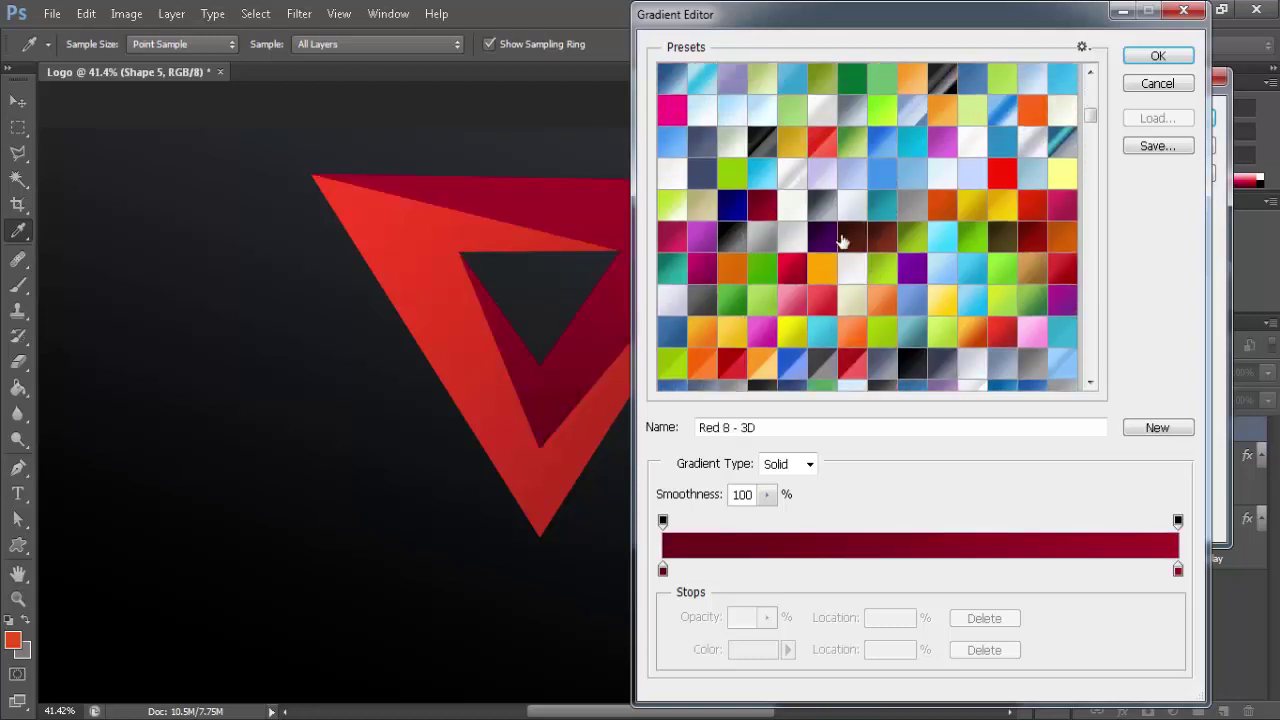
click(1025, 240)
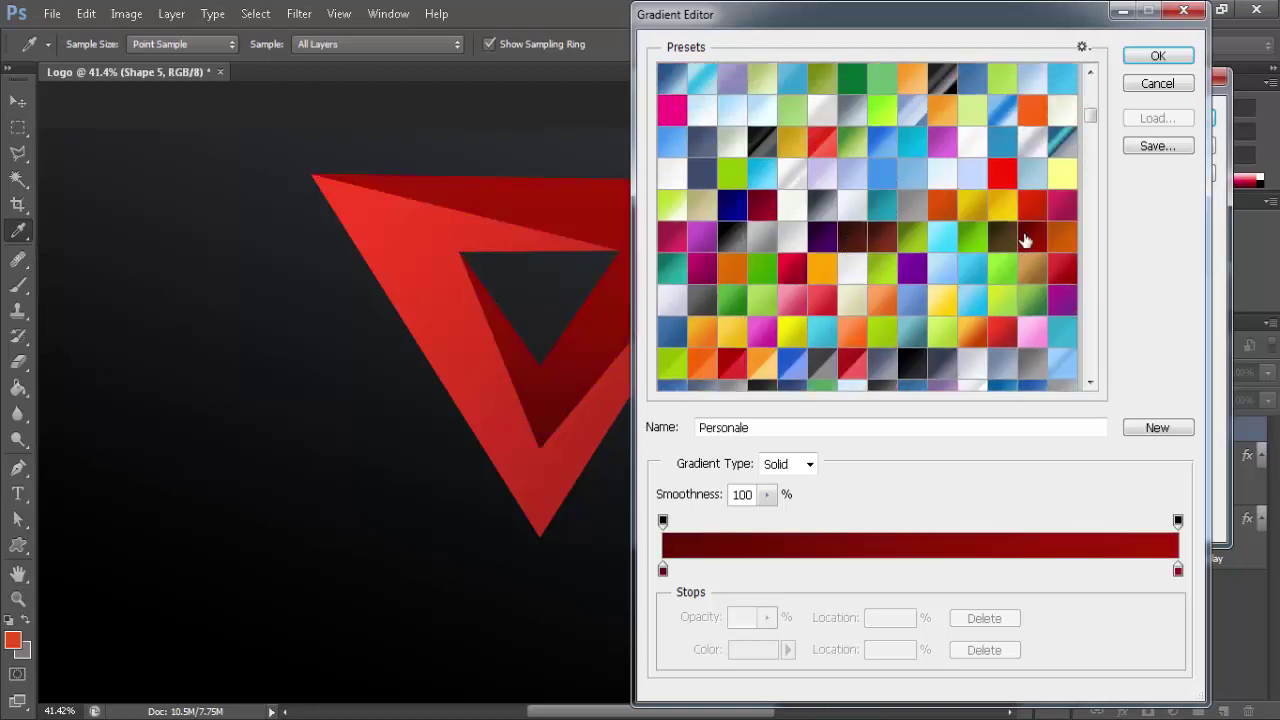
click(1033, 262)
click(1025, 240)
drag(663, 569, 893, 567)
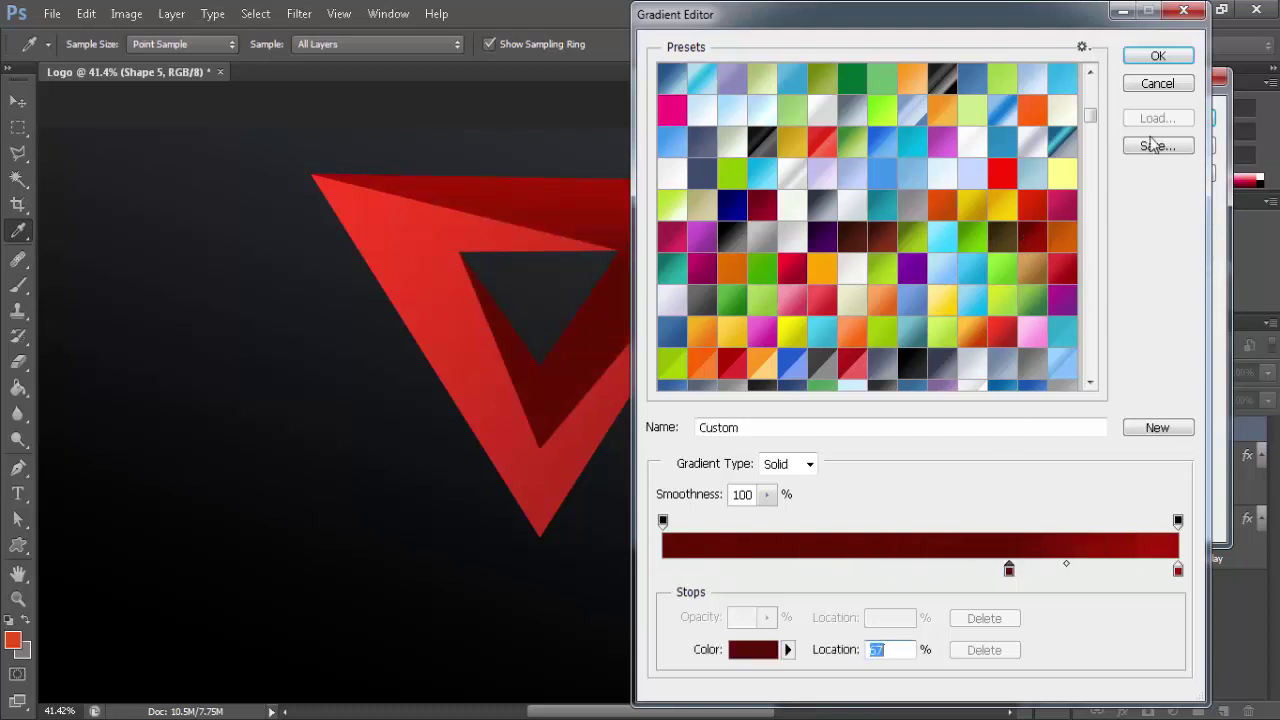
click(1157, 56)
- Reverse the gradient, adjust the overlay opacity, and apply the layer style
click(1028, 196)
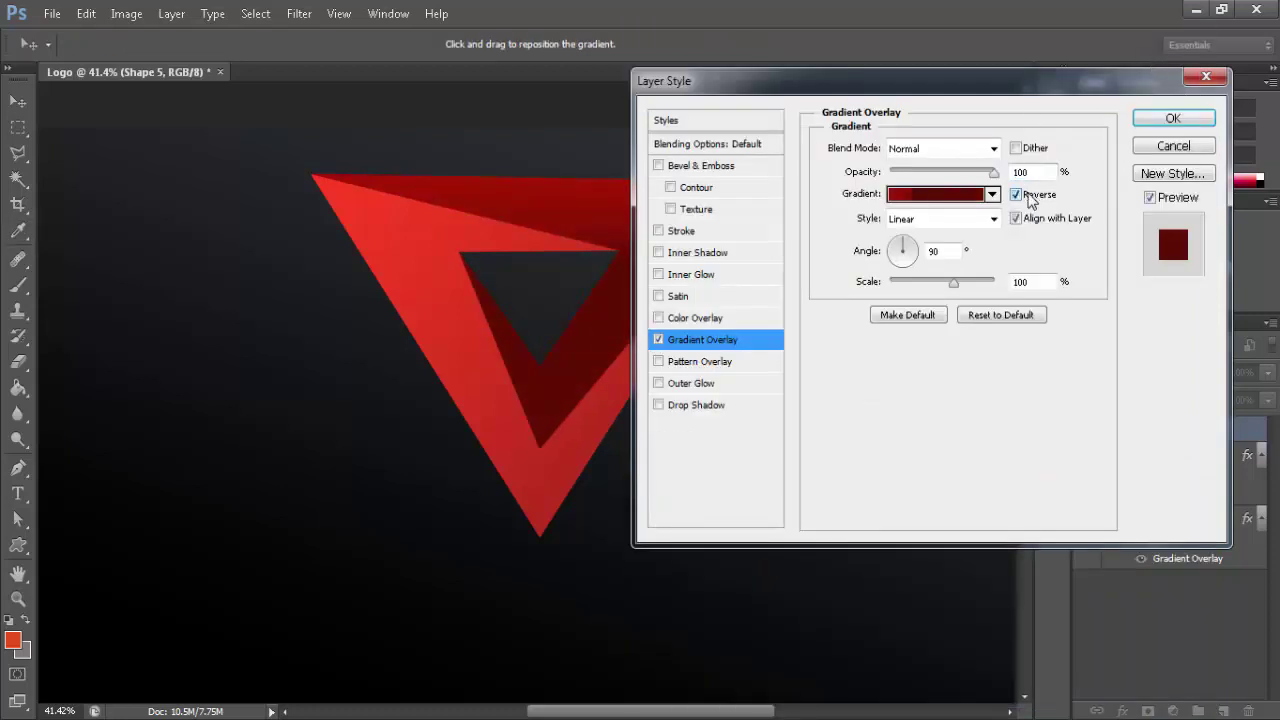
click(925, 148)
click(905, 170)
mouse_move(993, 171)
mouse_down()
mouse_move(981, 171)
mouse_move(1000, 190)
mouse_up()
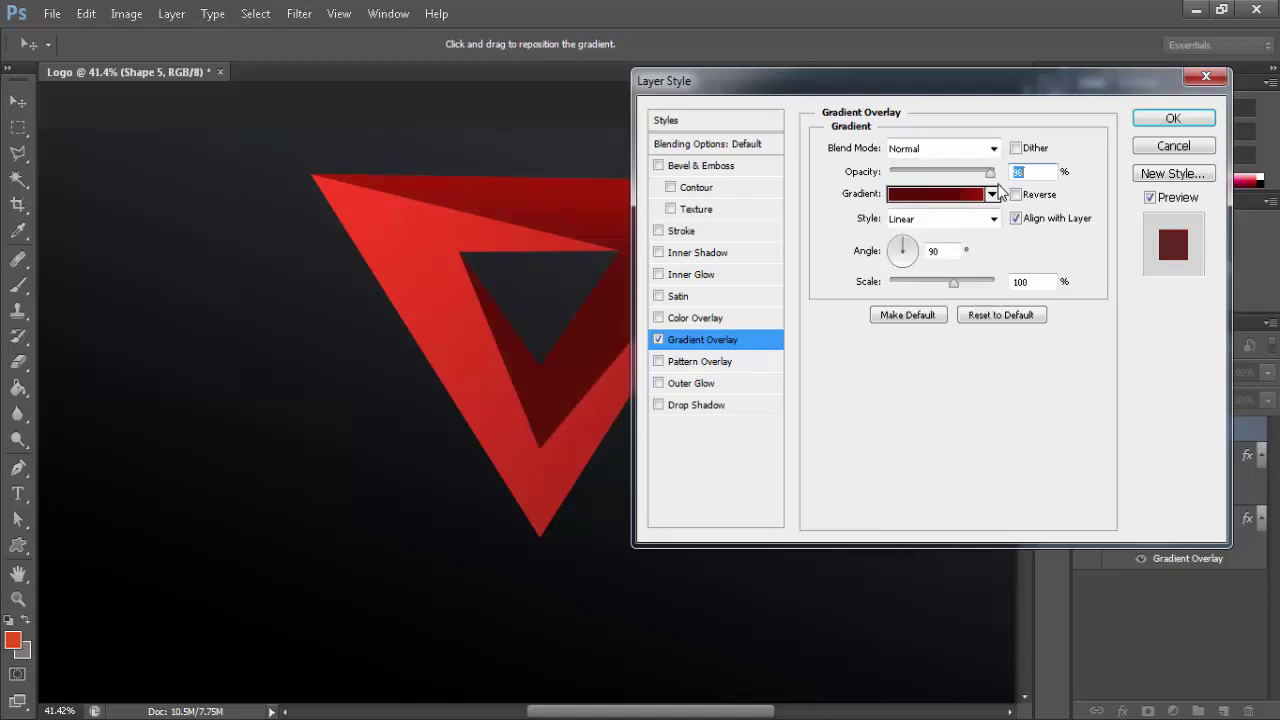
click(1173, 118)
- Group Shape 1 and Shape 5 into Group 1 and add a new empty layer
key(ctrl+0)
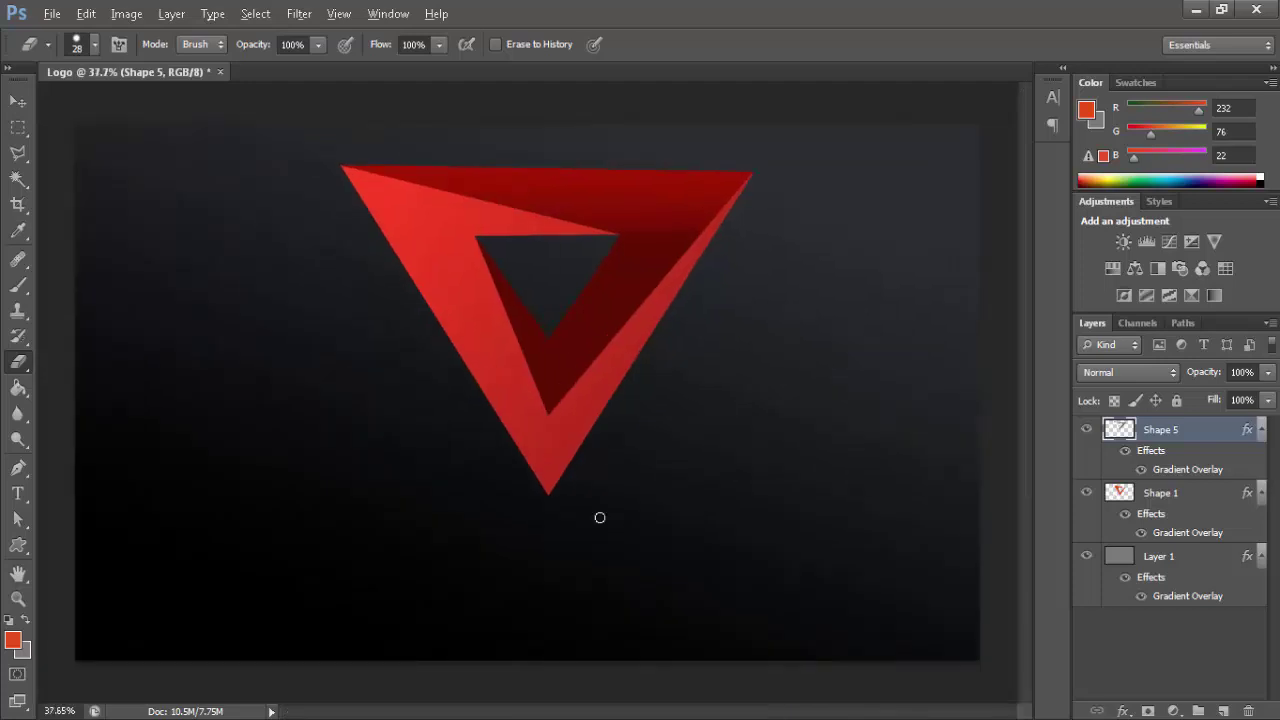
click(1261, 492)
click(1261, 429)
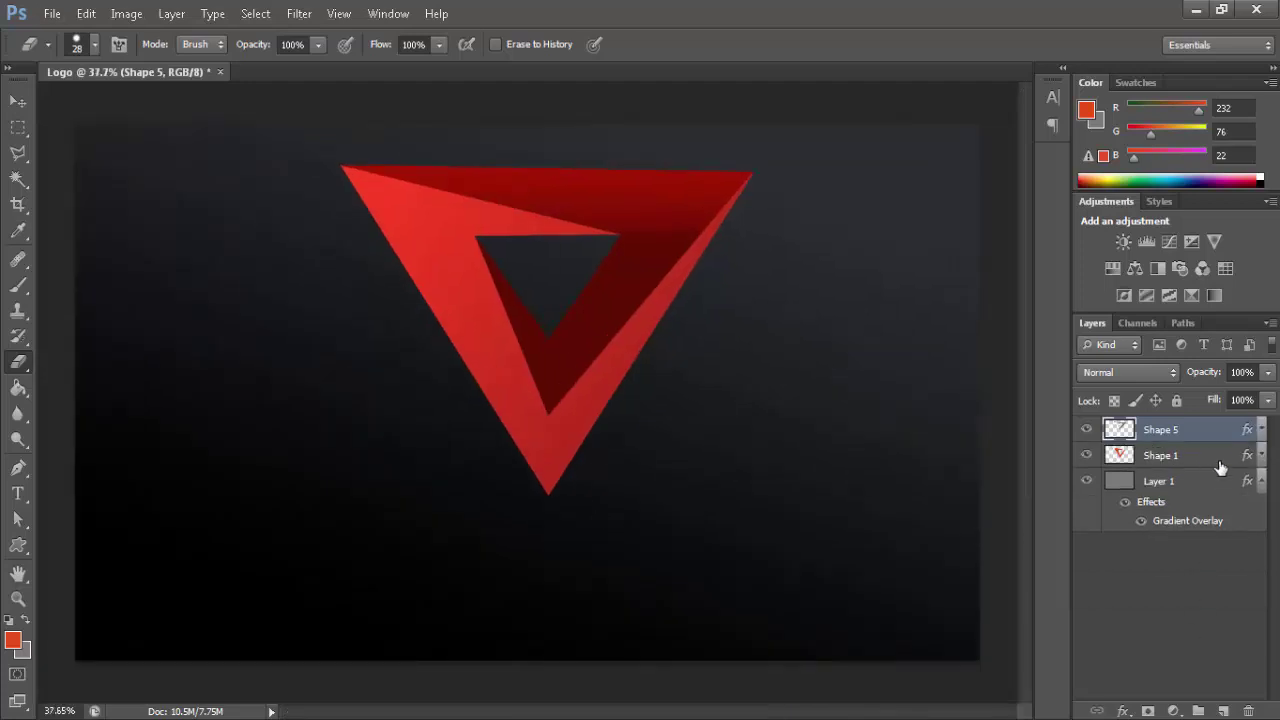
click(1198, 711)
drag(1190, 452, 1170, 440)
click(1108, 428)
click(1213, 710)
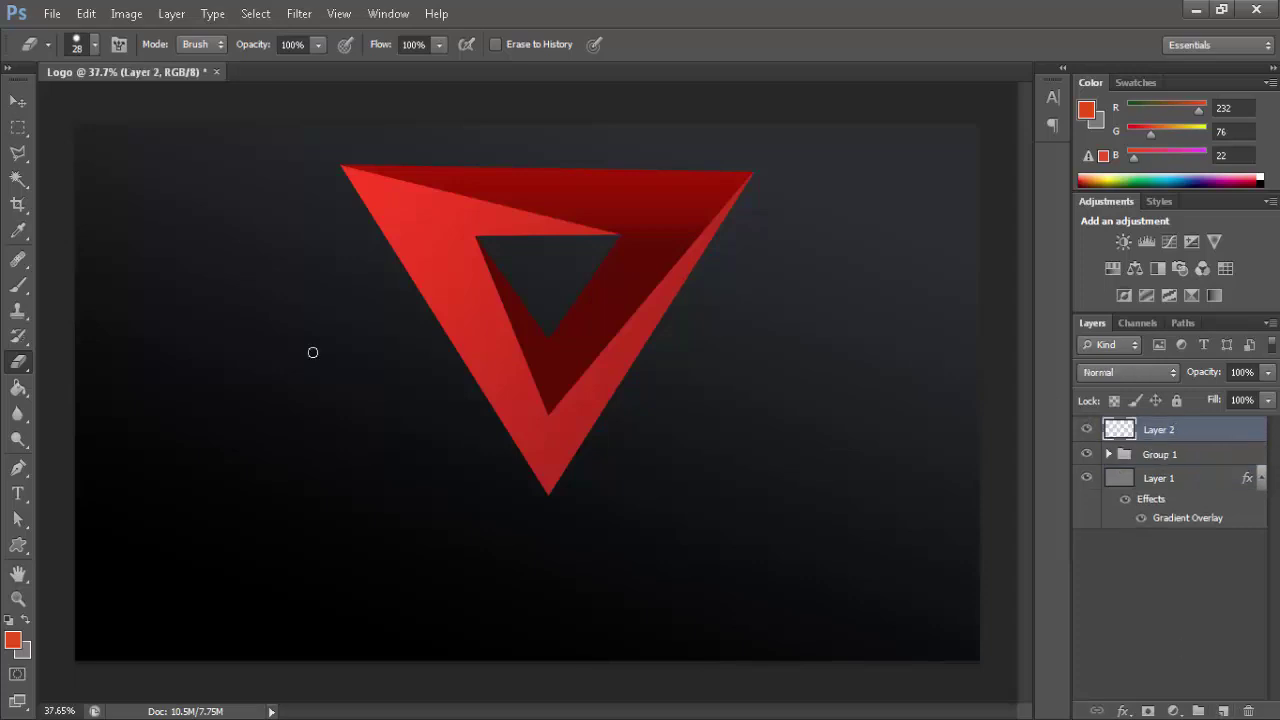
- Draw a text box below the logo, type the two-word name, and select the first word
key(t)
mouse_move(378, 545)
mouse_down()
mouse_move(706, 600)
mouse_move(718, 613)
mouse_up()
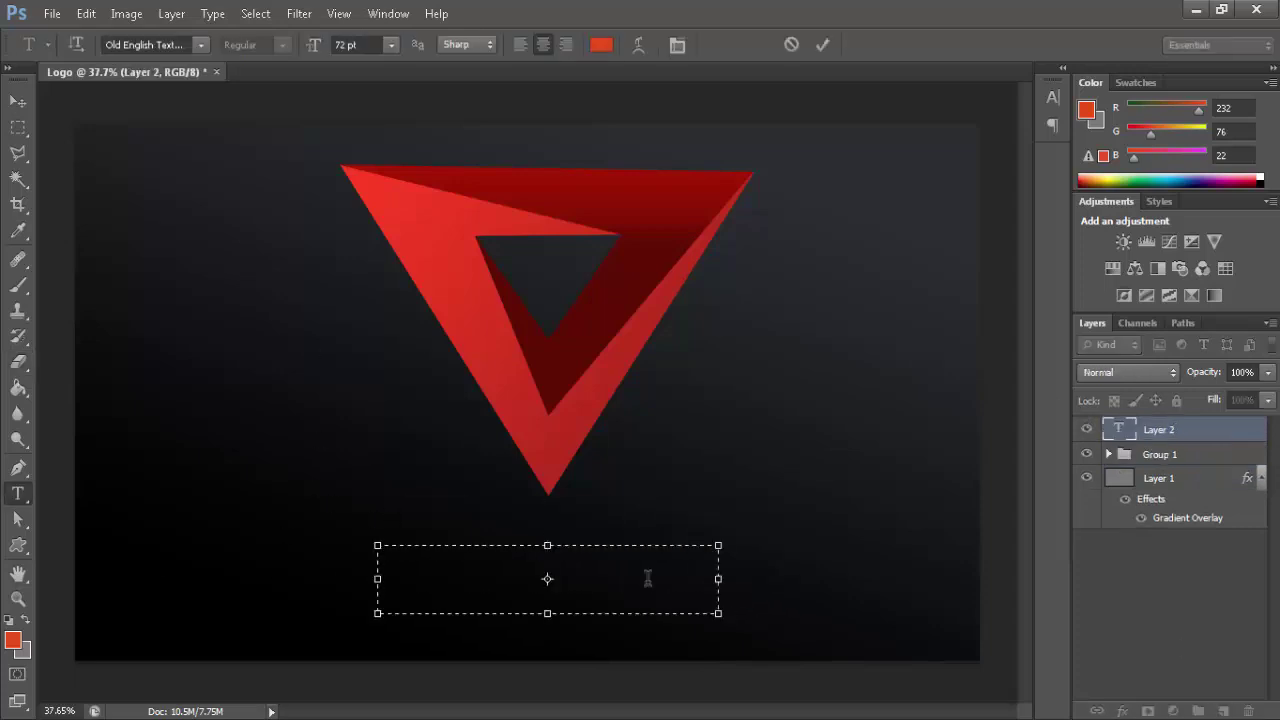
text(Ahmad)
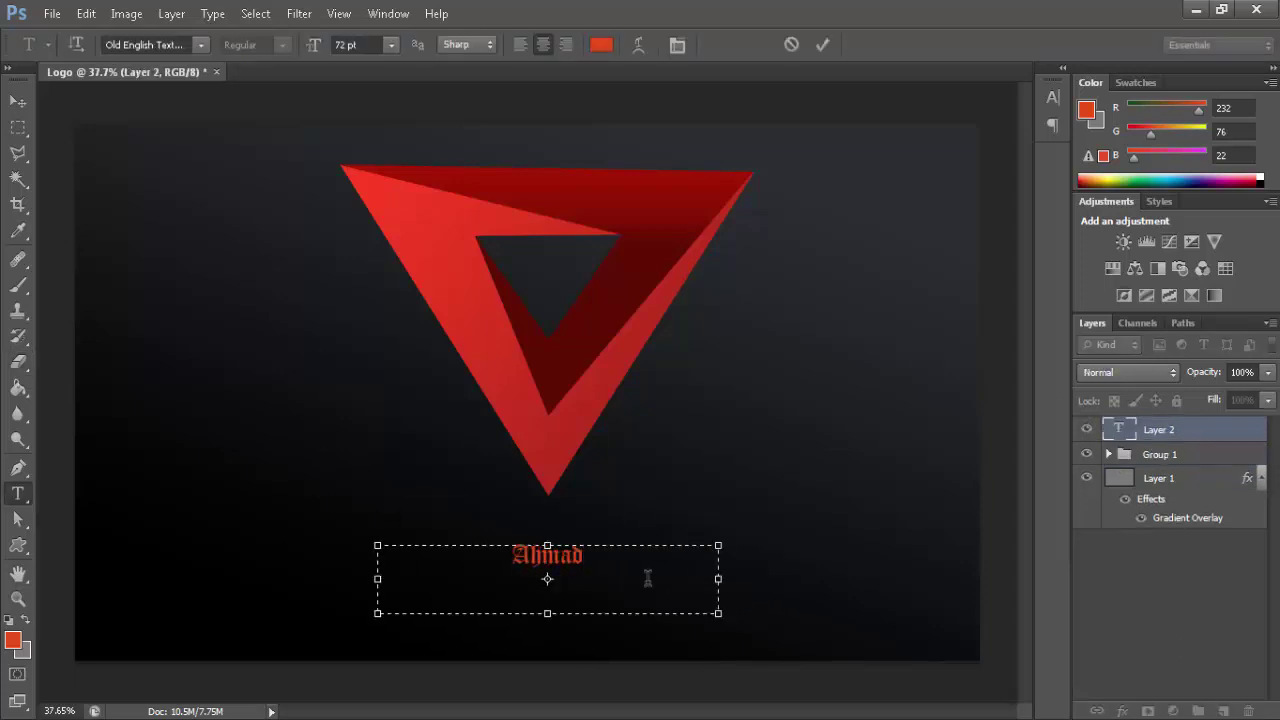
text(Rock)
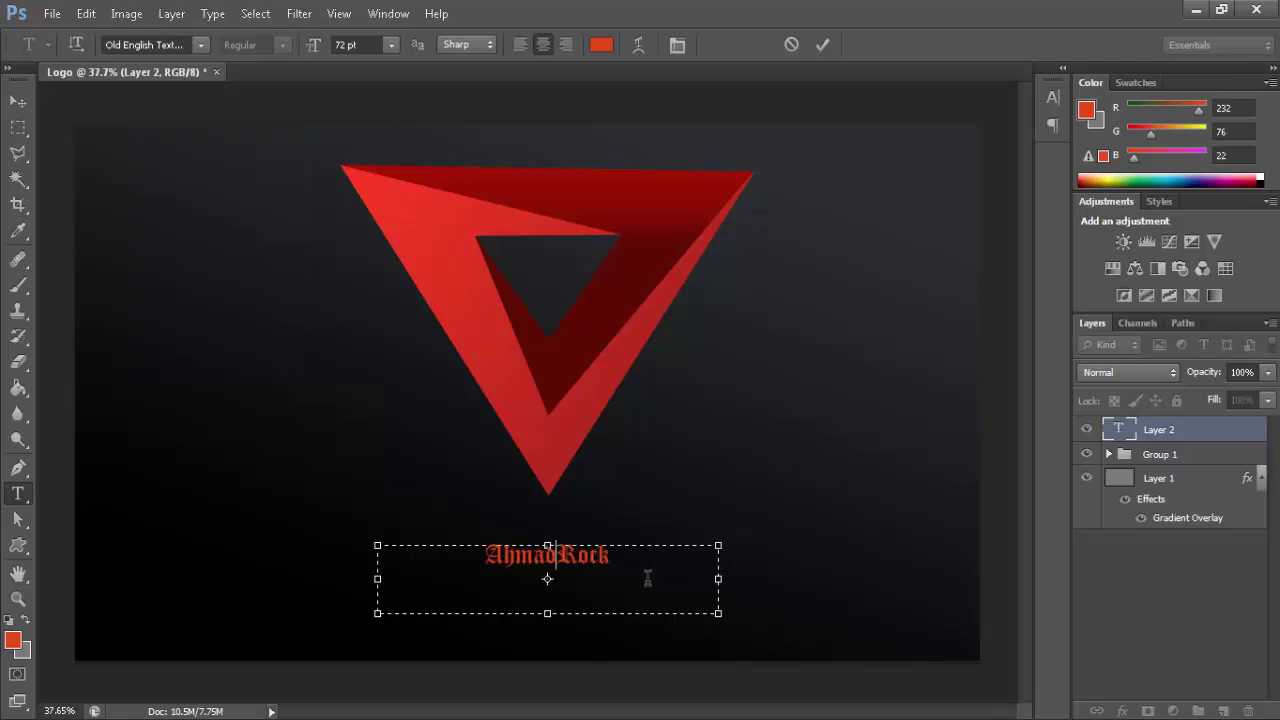
key(shift+End)
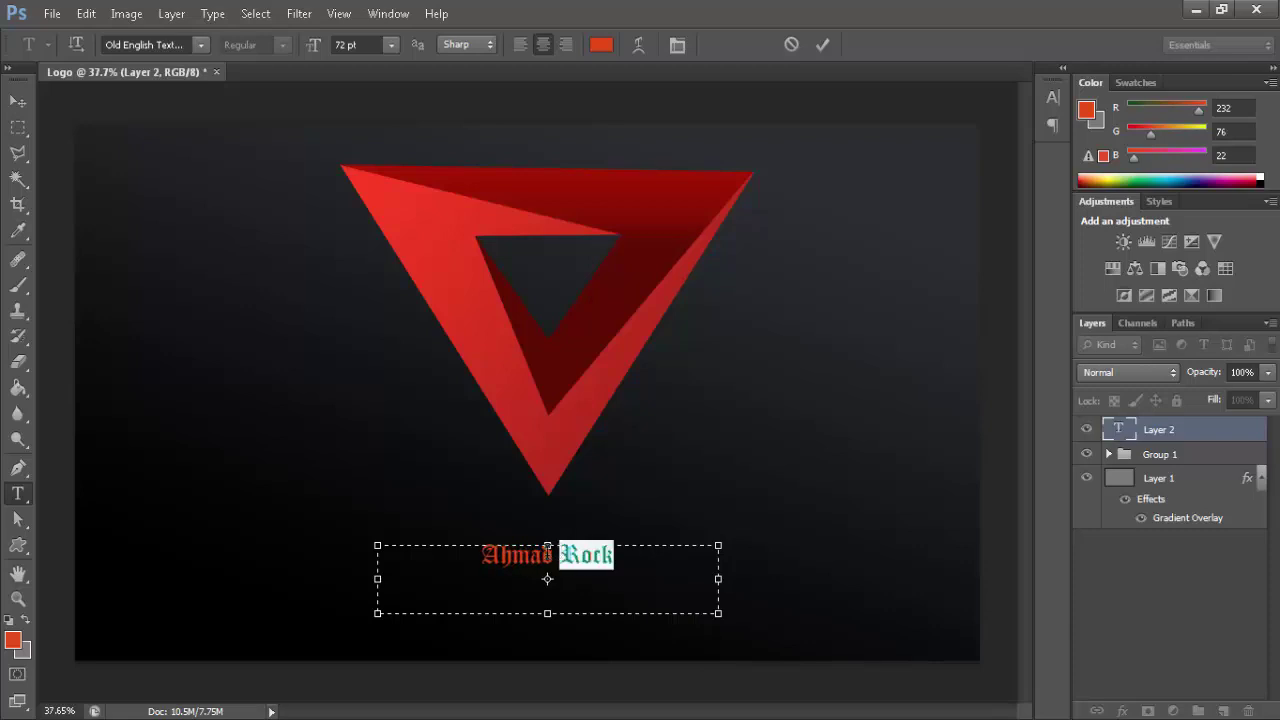
key(Left)
key(shift+Left)
key(shift+Home)
- Colour the first word of the title neutral grey
click(601, 44)
drag(740, 440, 733, 421)
drag(641, 350, 595, 335)
drag(740, 428, 724, 410)
click(1167, 266)
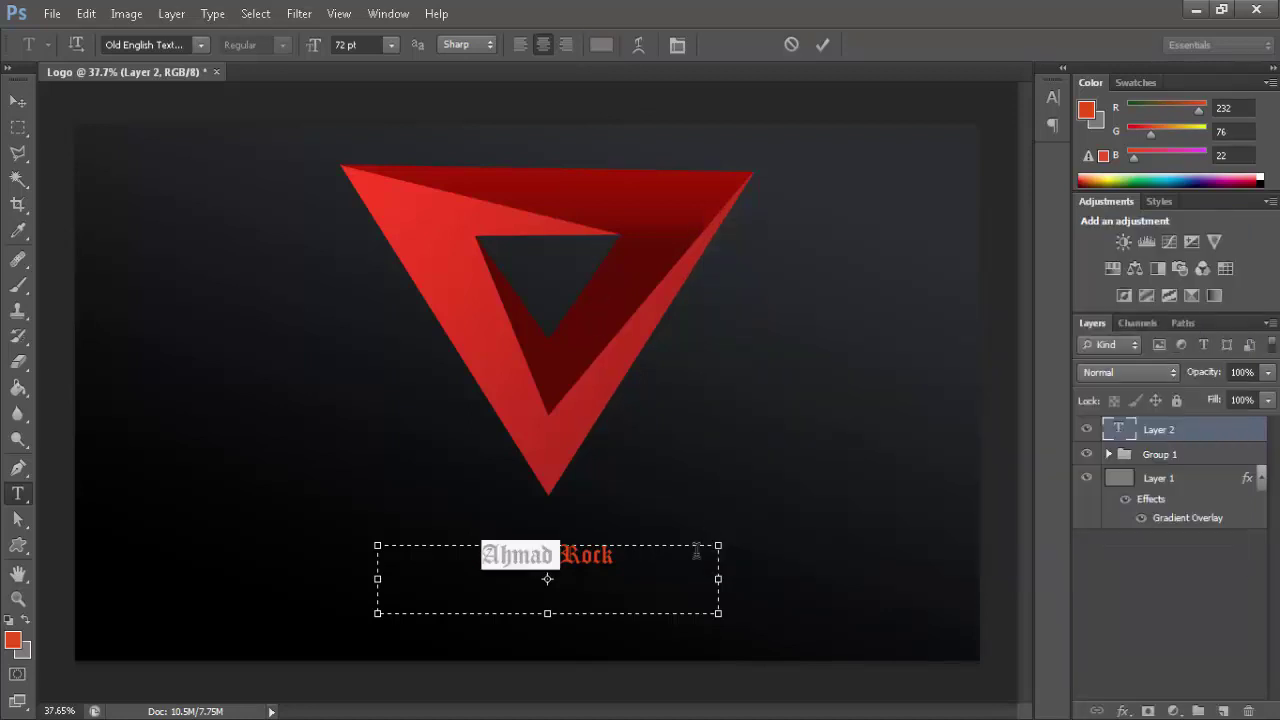
- Try darker reds for the second word, then cancel to keep it orange-red
drag(697, 552, 567, 551)
click(601, 45)
mouse_move(631, 277)
mouse_down()
mouse_move(603, 420)
mouse_move(531, 420)
mouse_move(422, 210)
mouse_move(402, 202)
mouse_up()
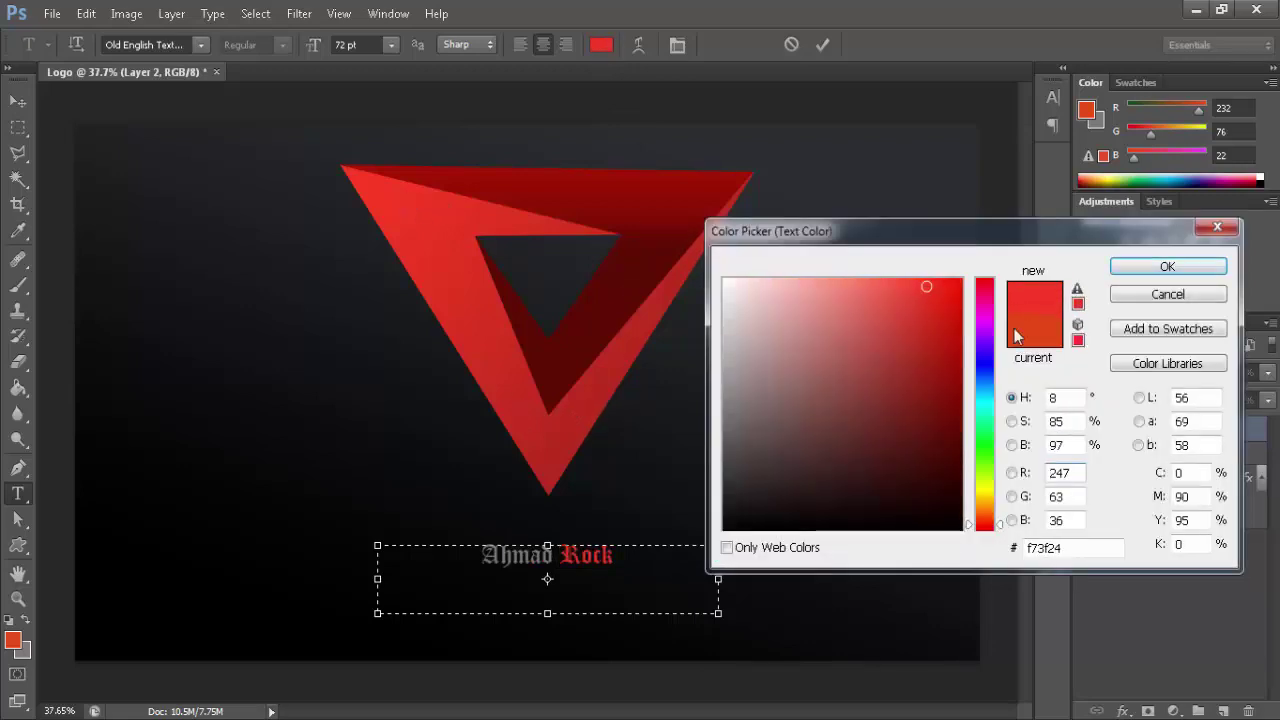
drag(600, 300, 561, 425)
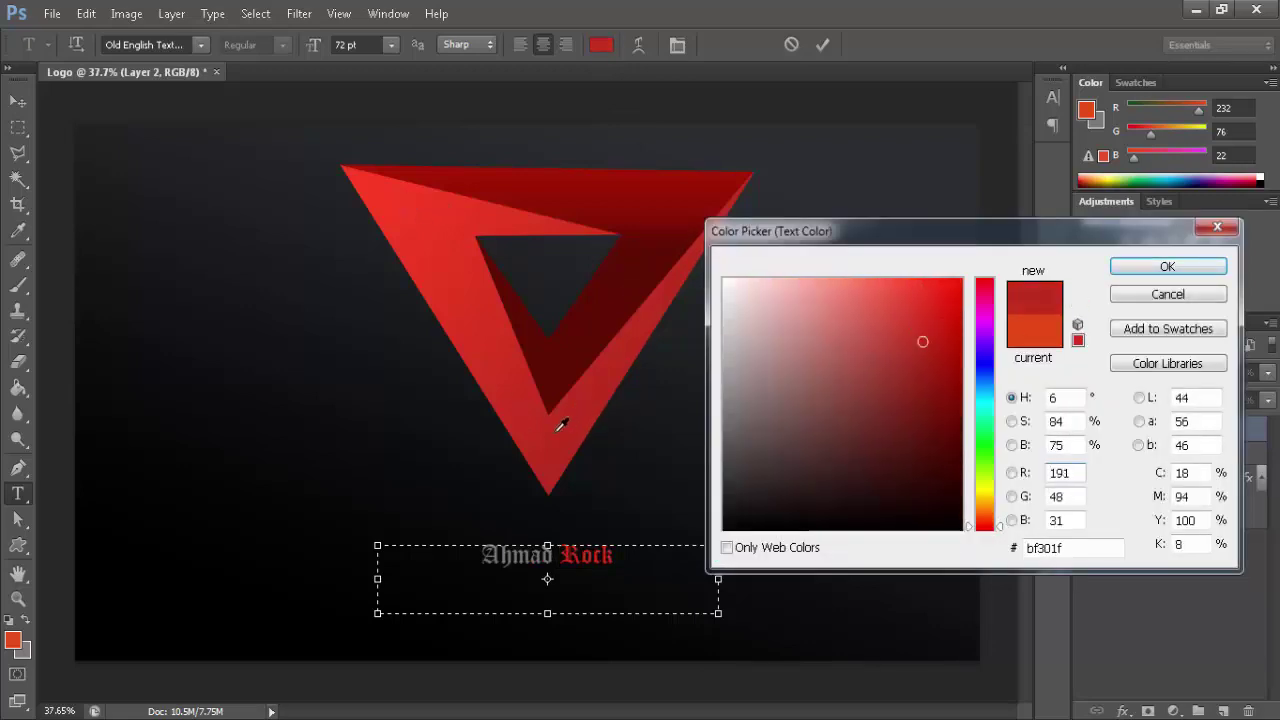
mouse_move(920, 335)
mouse_down()
mouse_move(917, 323)
mouse_move(916, 375)
mouse_up()
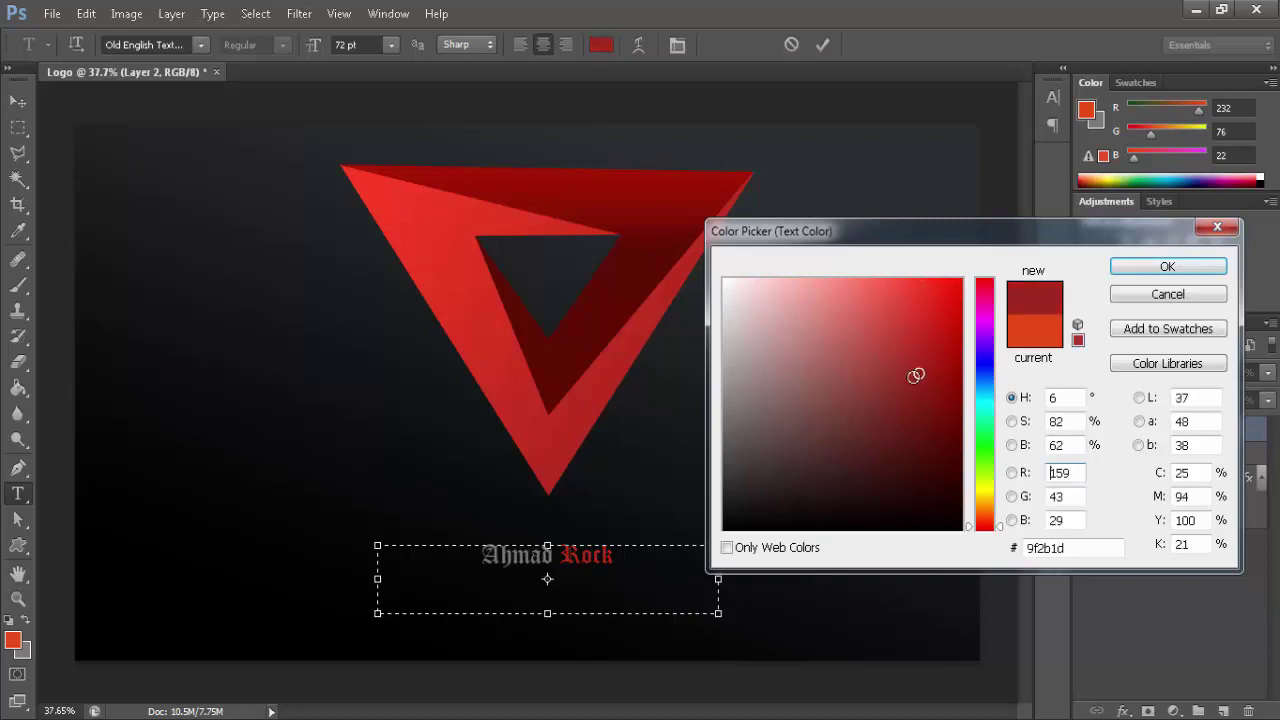
click(1150, 298)
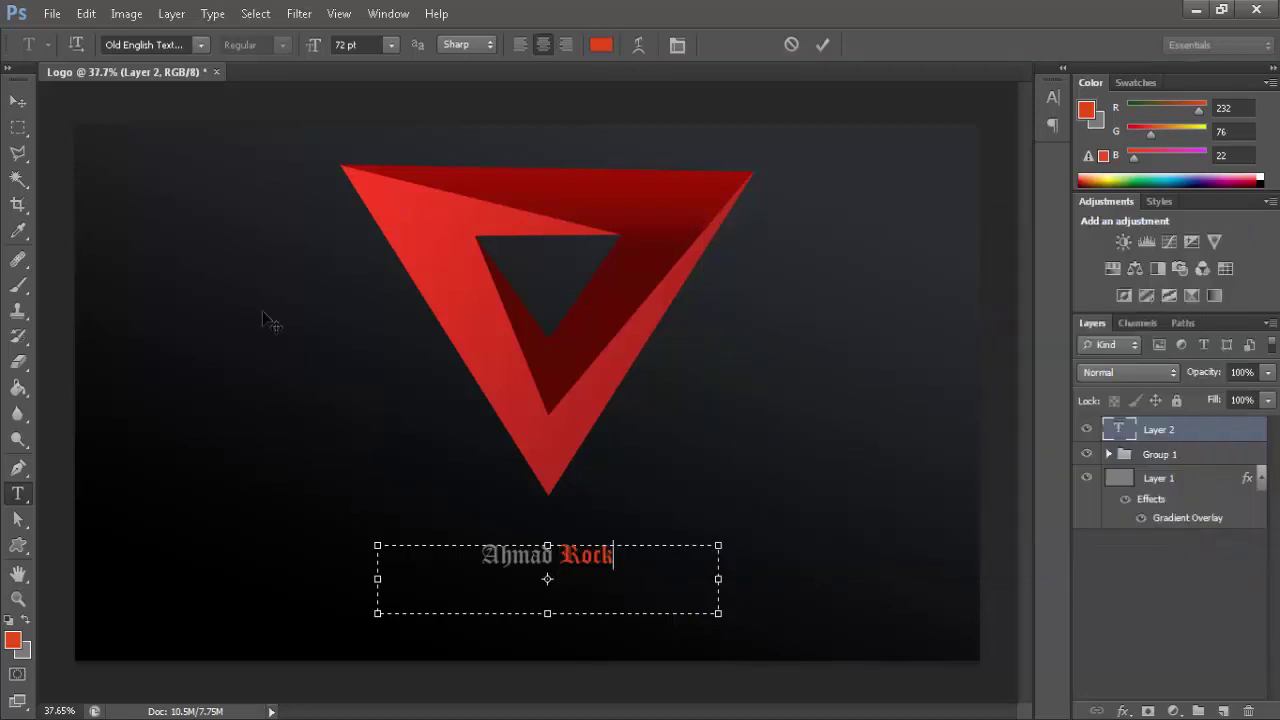
- Keep the font as Old English Text MT and commit the title text
click(201, 44)
scroll(290, 250, down, 10)
scroll(292, 286, up, 2)
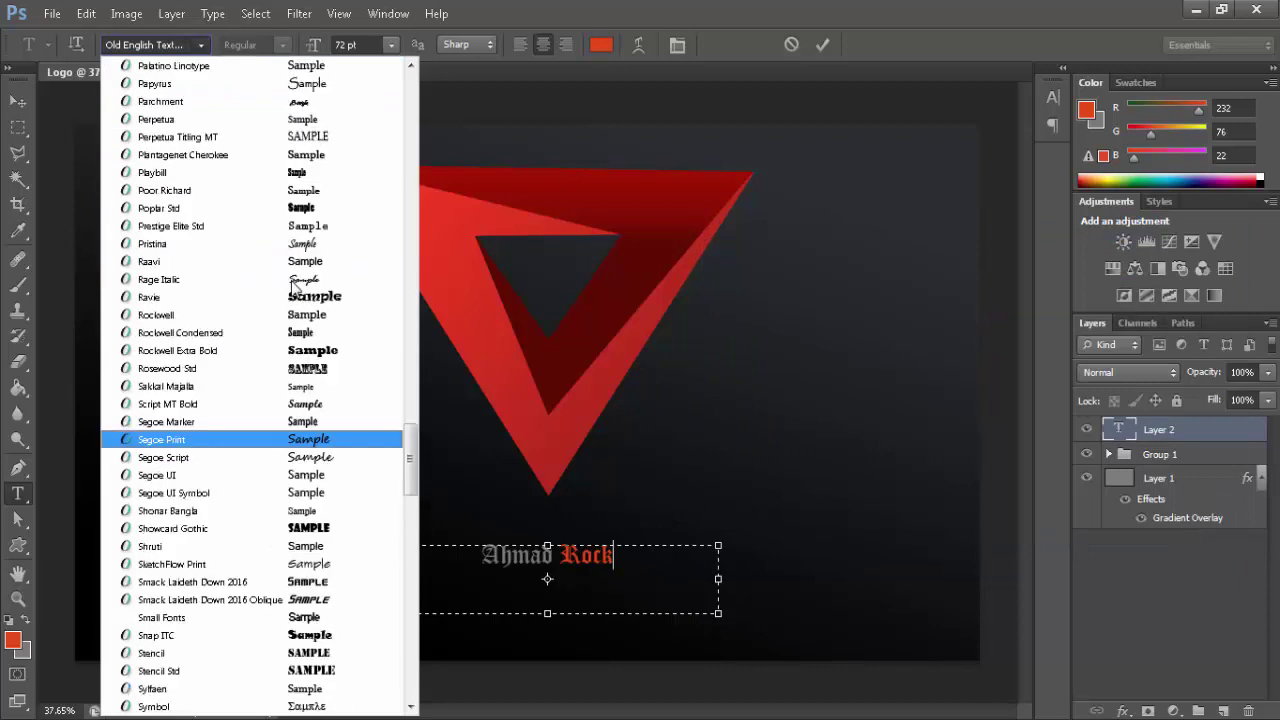
scroll(293, 287, up, 9)
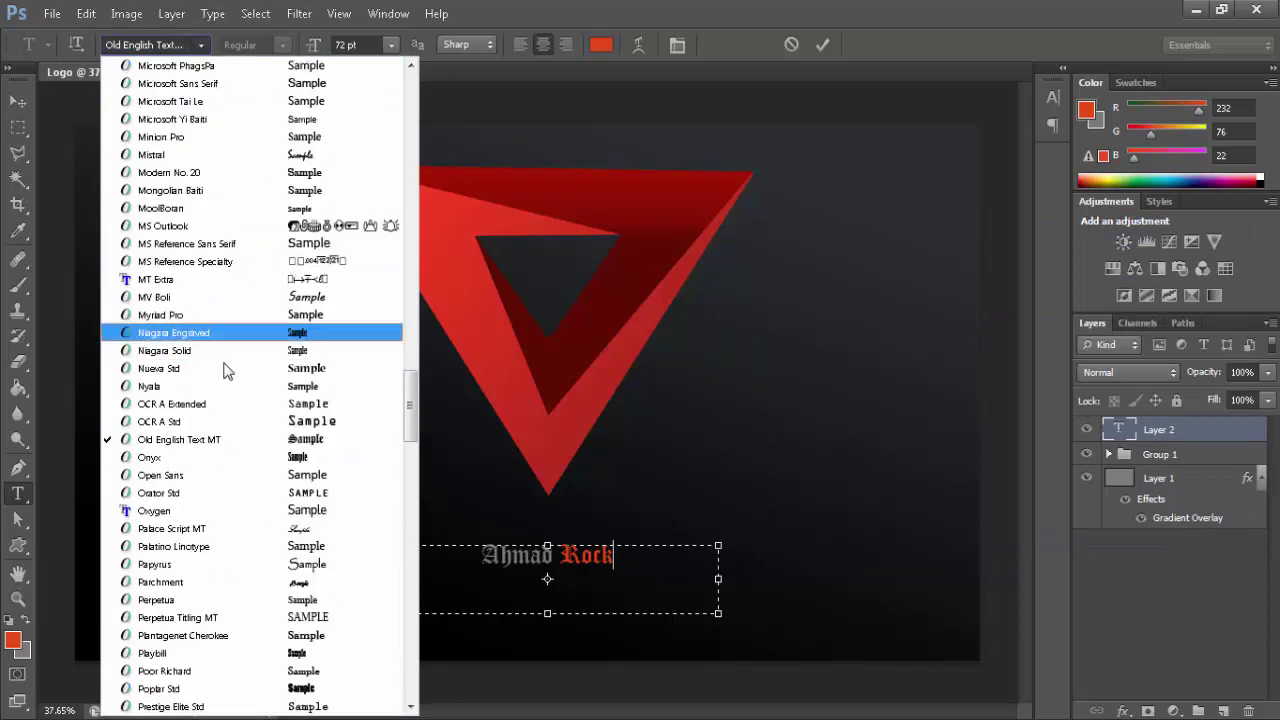
click(240, 445)
click(823, 45)
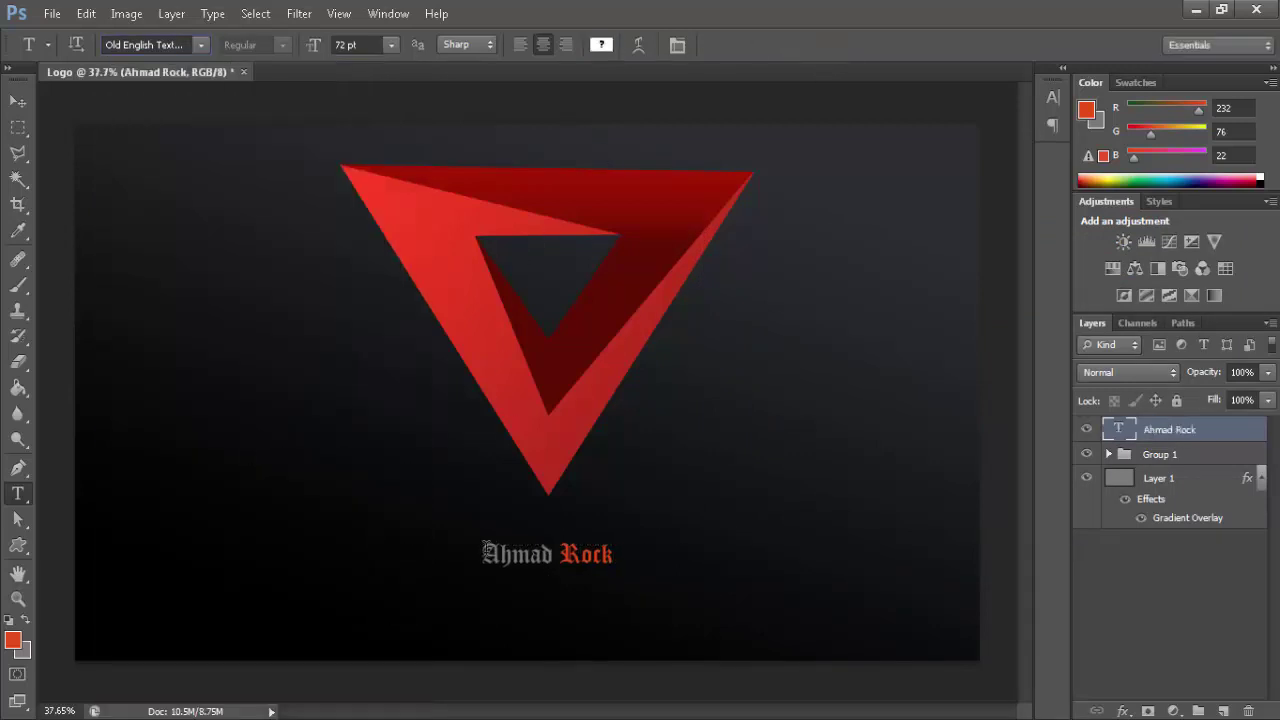
- Free-transform the title text to enlarge it and commit the resize
key(ctrl+t)
drag(371, 537, 300, 495)
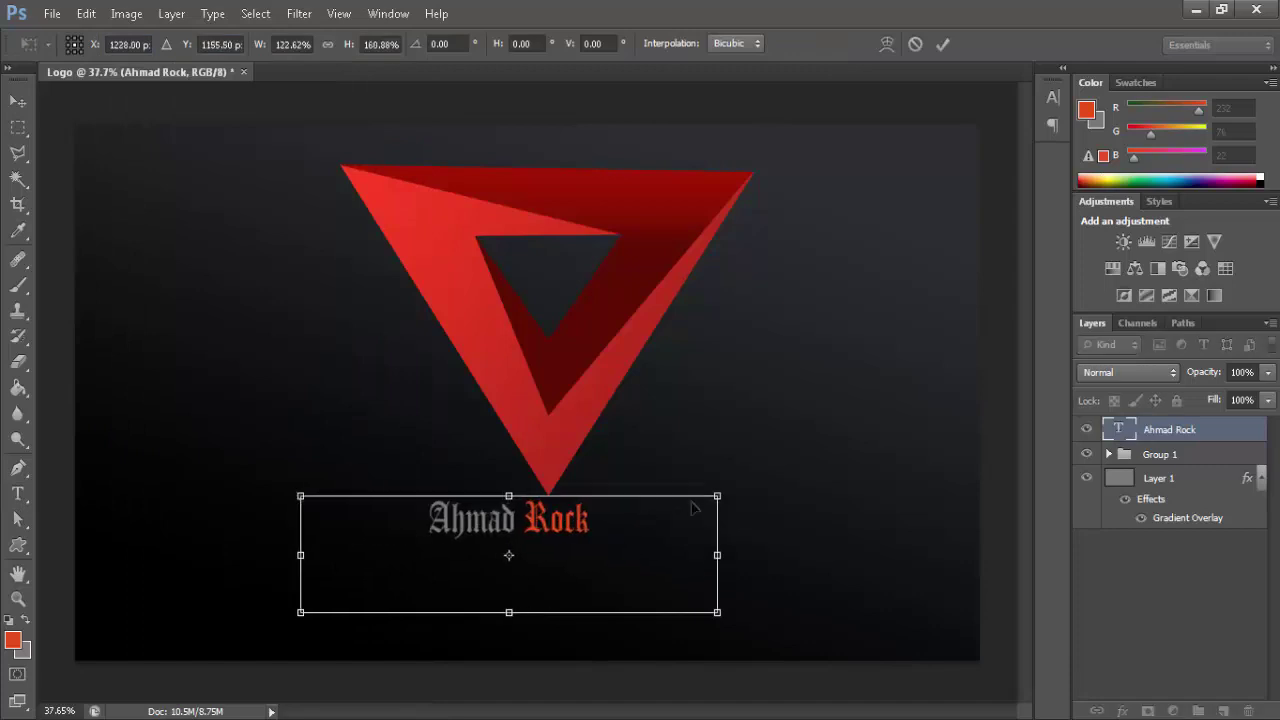
drag(718, 612, 774, 664)
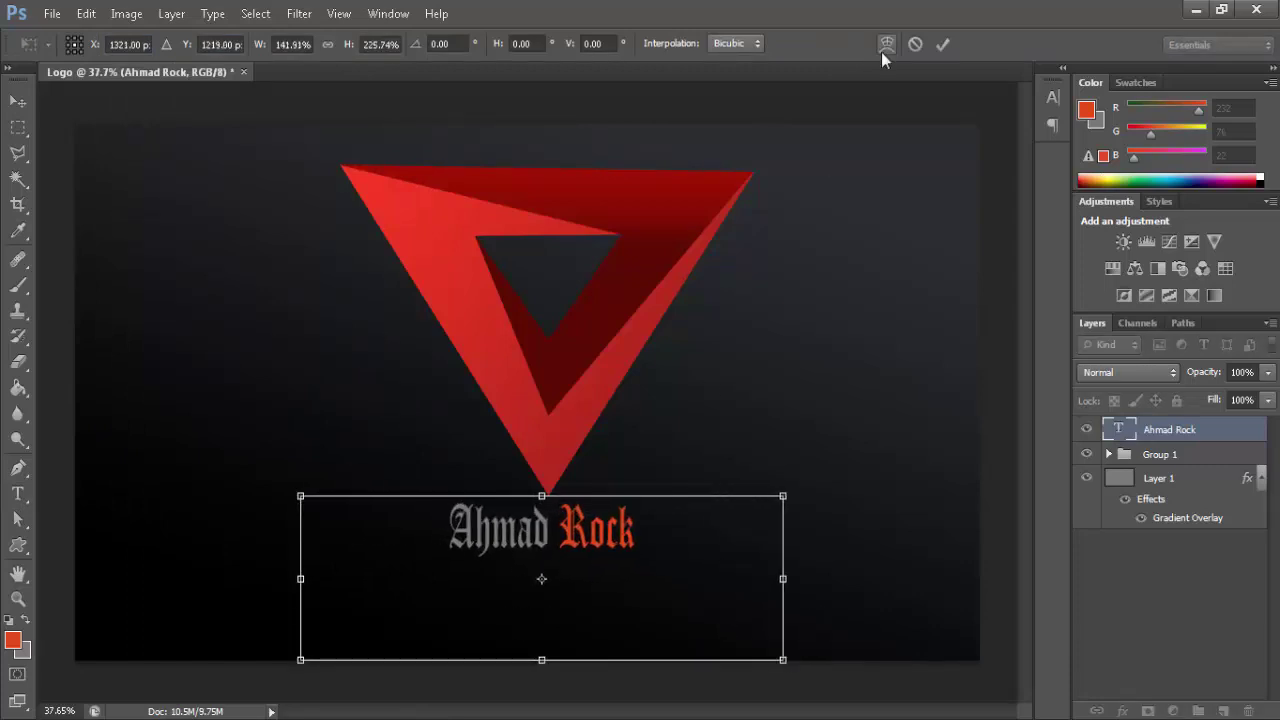
click(942, 44)
- Move the title lower under the triangle and stack Group 1 above the title layer
click(18, 101)
drag(503, 517, 519, 571)
drag(1175, 457, 1157, 430)
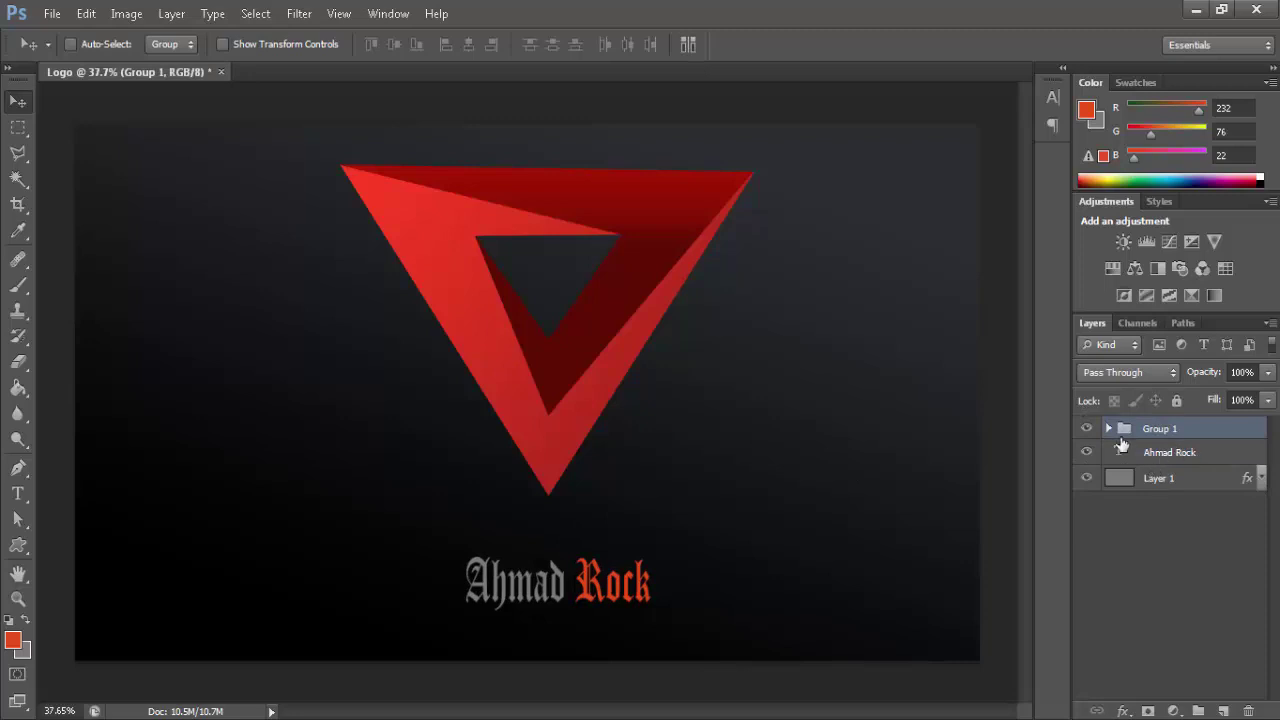
key(alt+bracketleft)
- Scale the title up to about 112% and centre it below the triangle's point
key(ctrl+t)
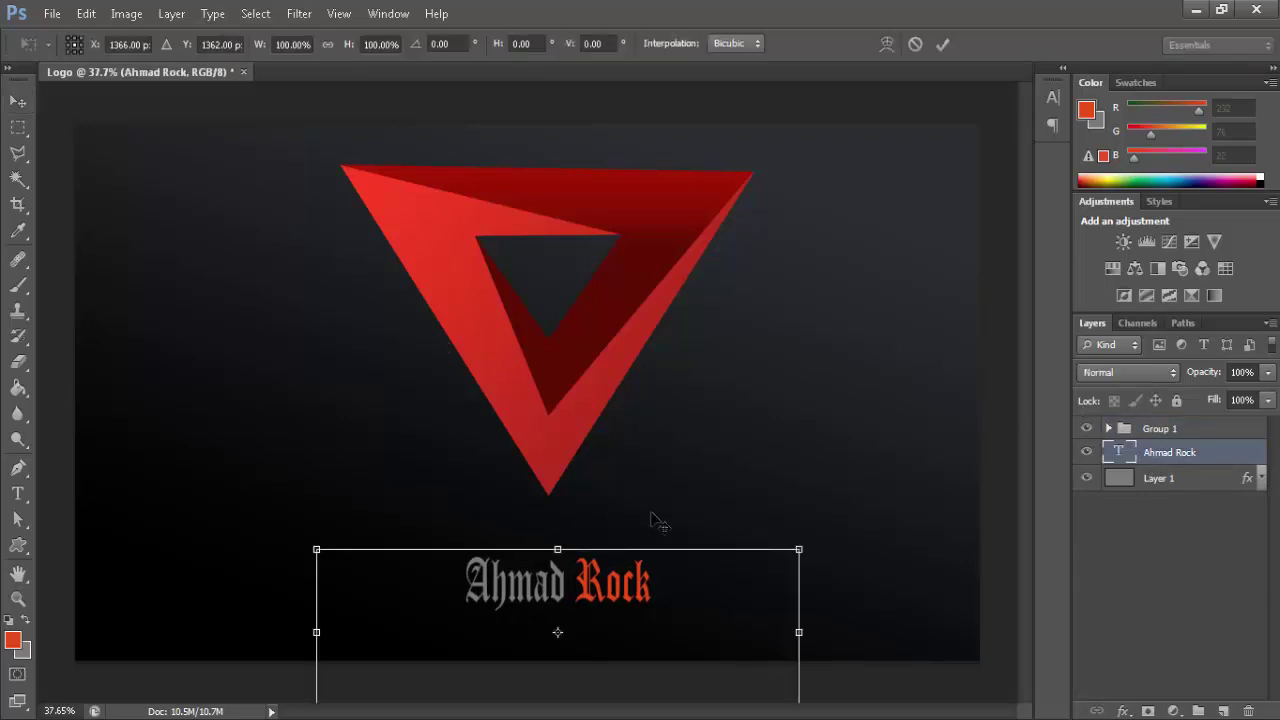
drag(311, 541, 256, 529)
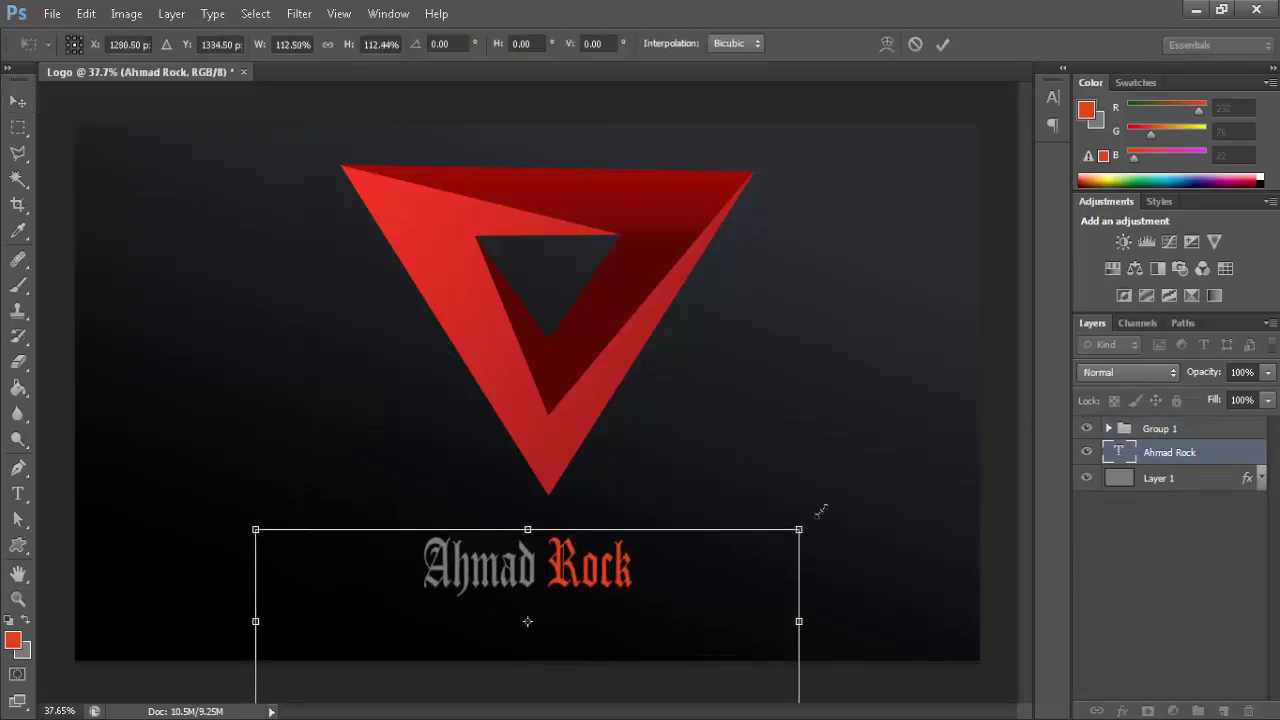
key(Return)
drag(490, 570, 530, 583)
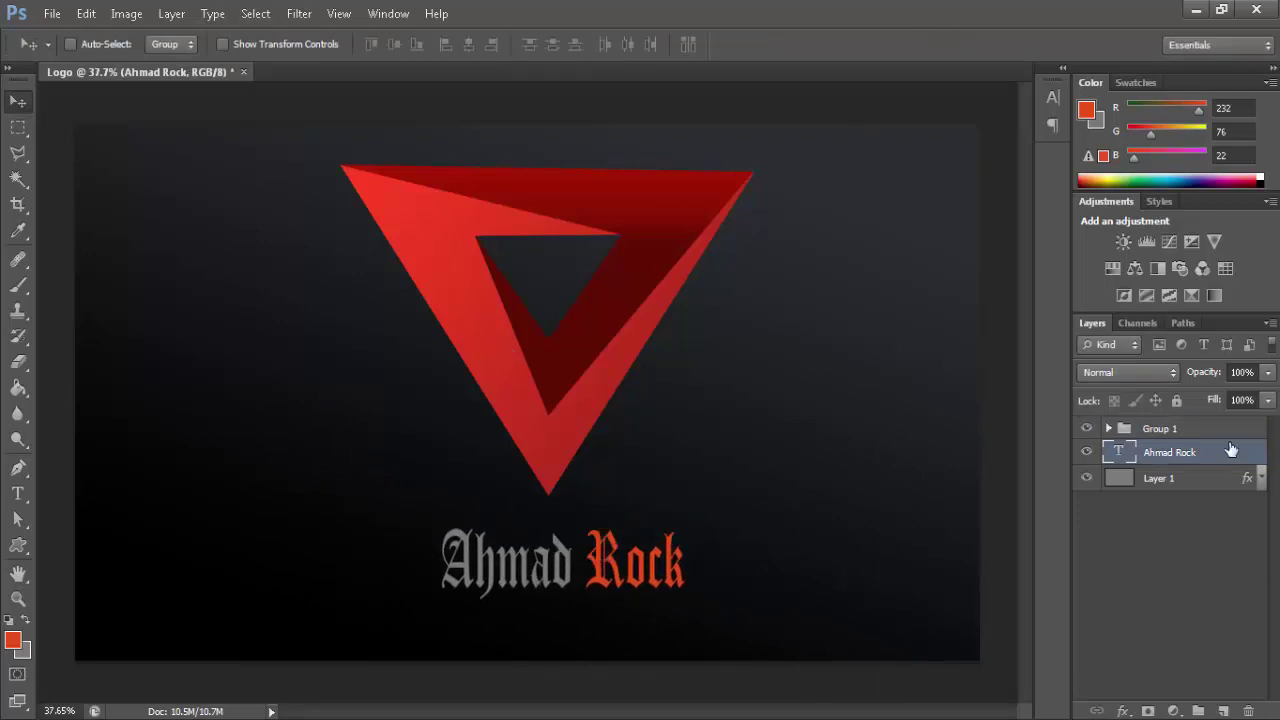
- Select the triangle group and commit its transform without changes
click(1200, 428)
key(ctrl+t)
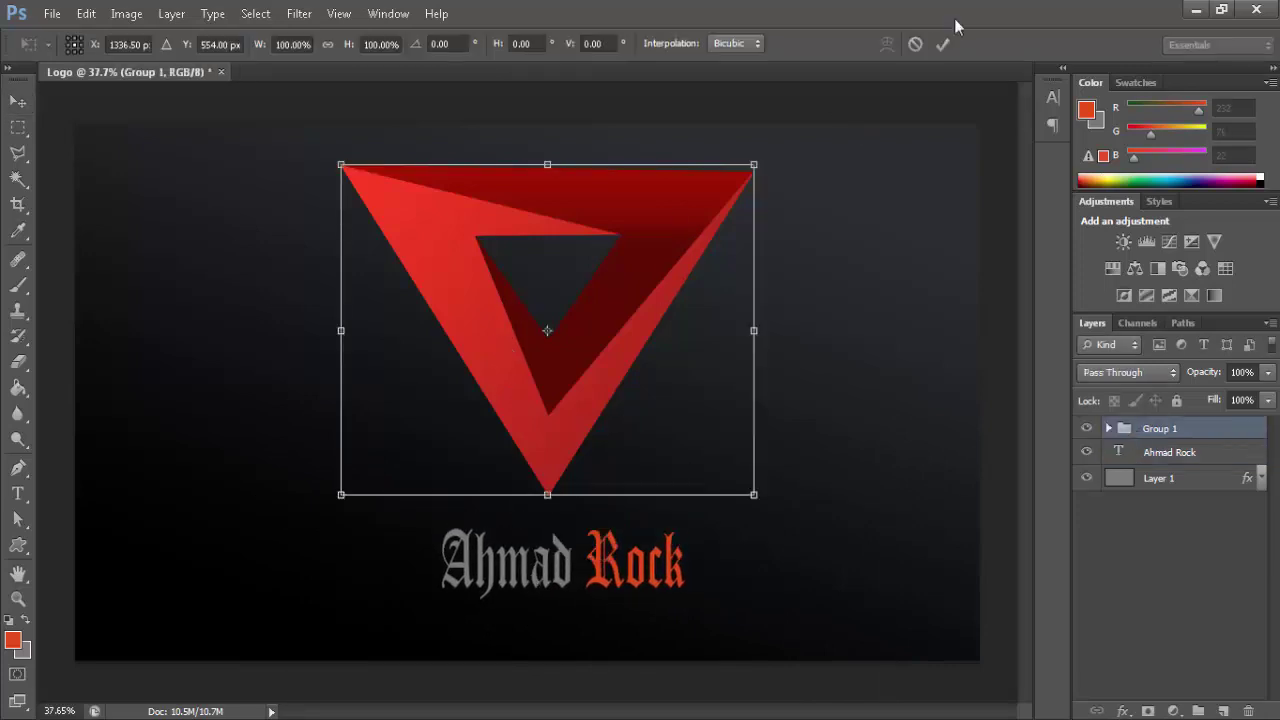
click(942, 44)
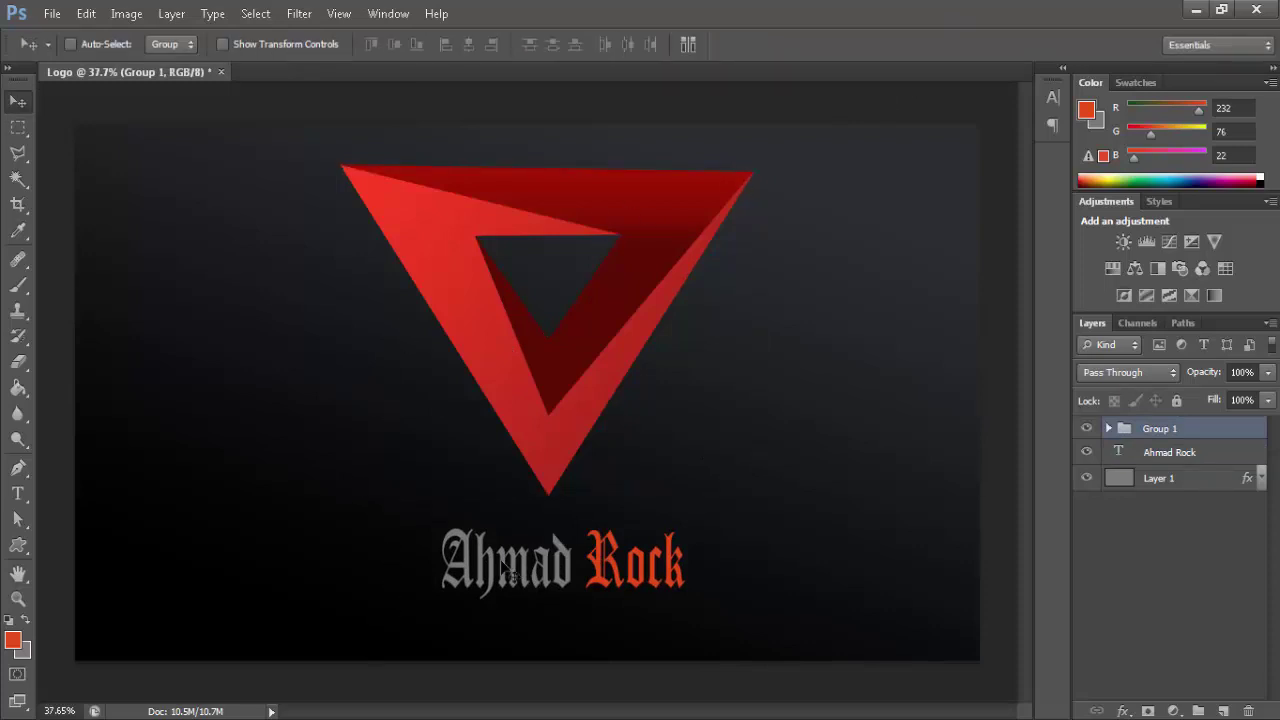
- Give Group 1 a Drop Shadow with distance 35, spread 32 and size 27
right_click(1157, 428)
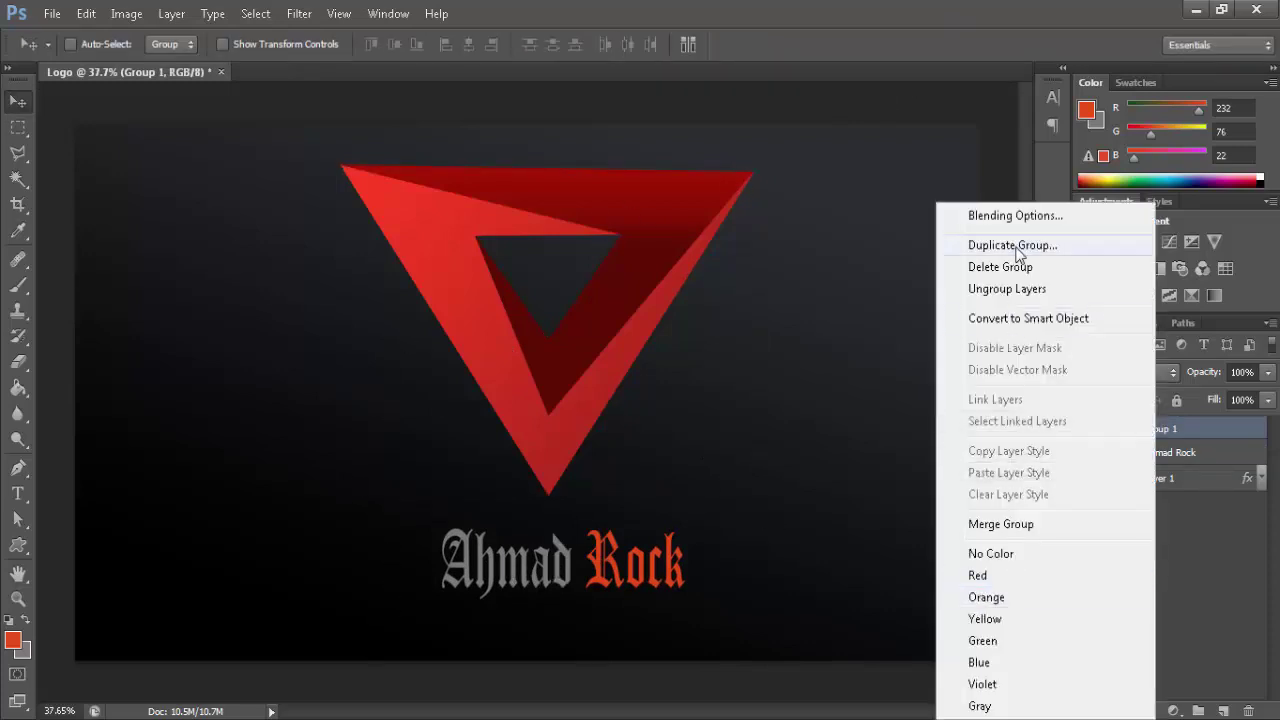
click(1000, 214)
click(658, 405)
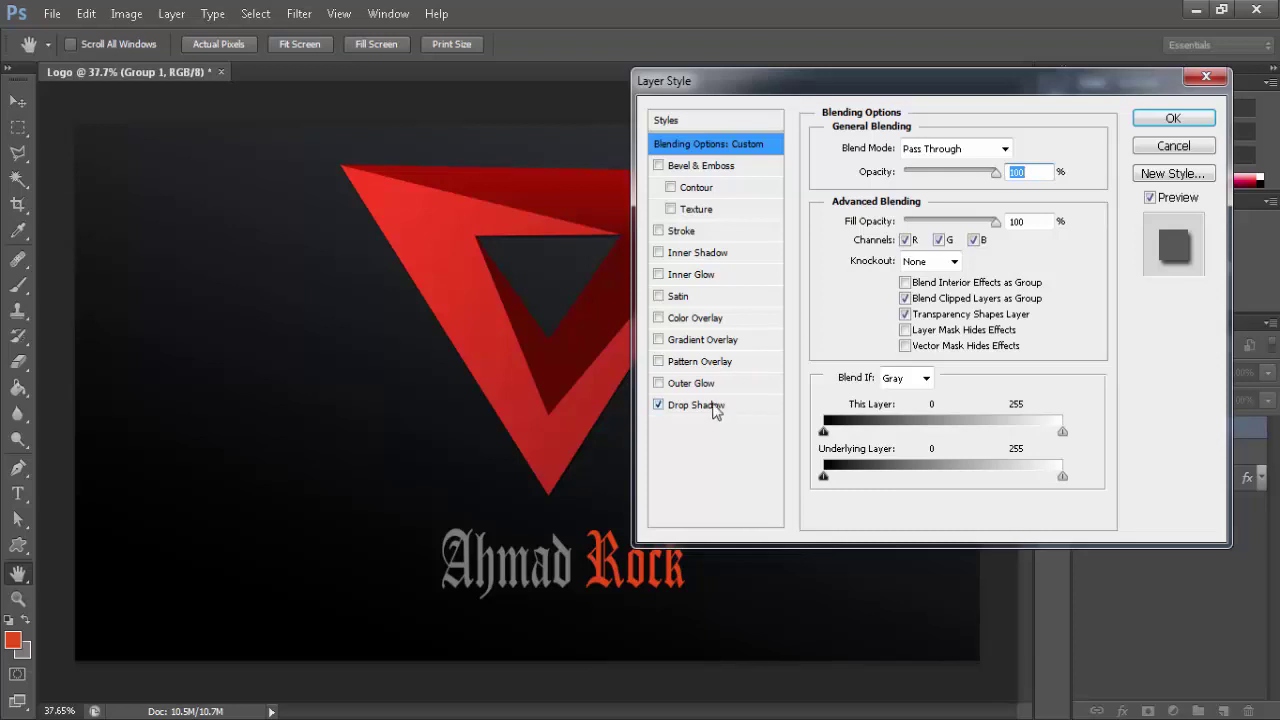
click(695, 405)
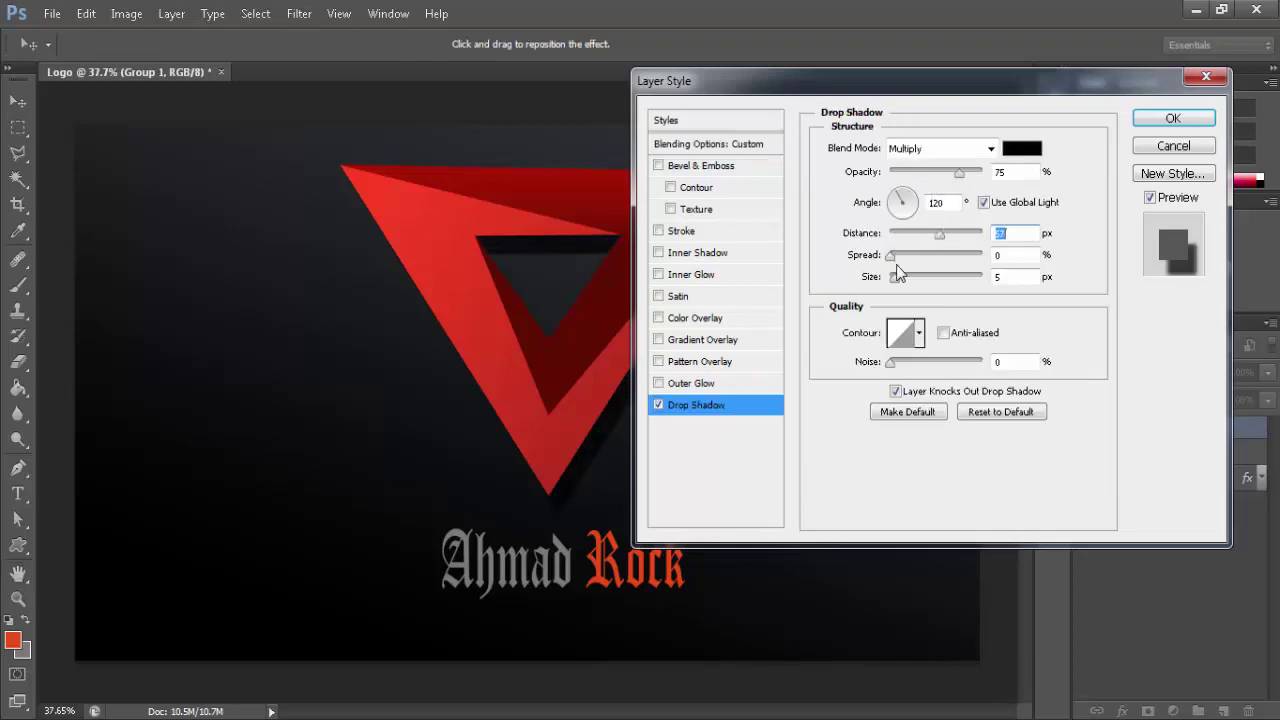
mouse_move(890, 255)
mouse_down()
mouse_move(919, 255)
mouse_move(904, 283)
mouse_up()
drag(939, 233, 922, 233)
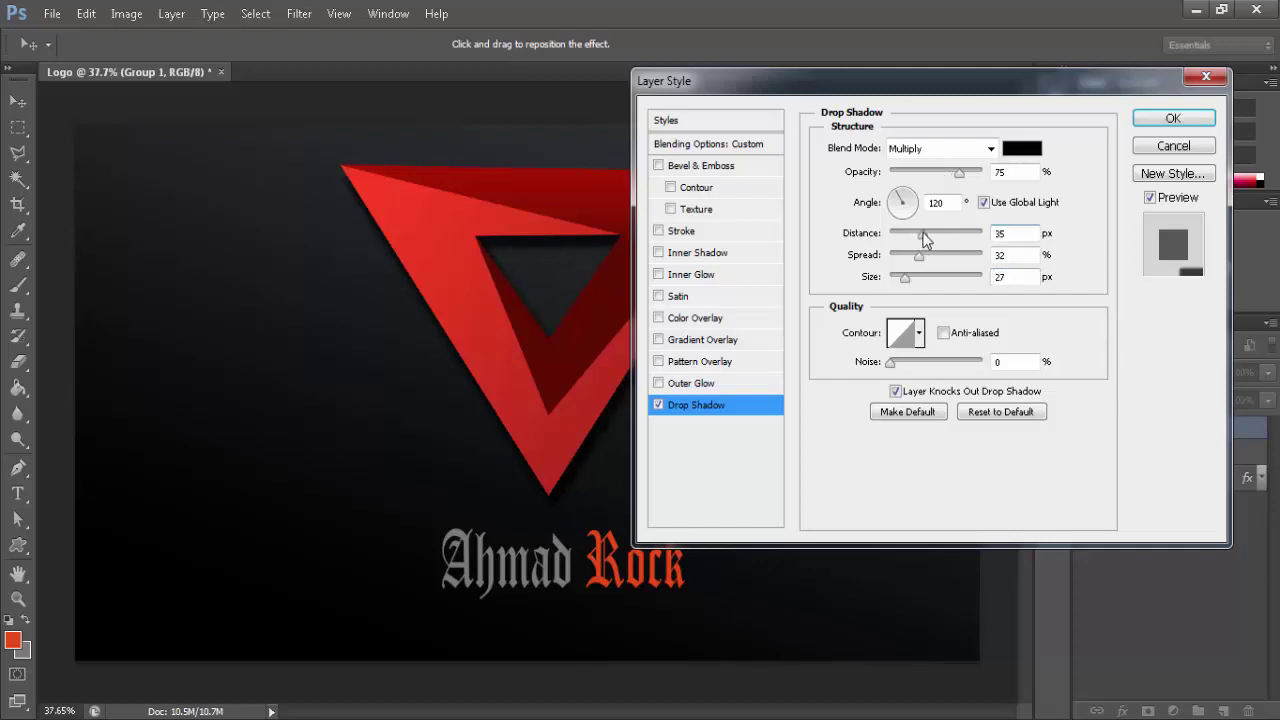
drag(890, 362, 903, 362)
click(1140, 120)
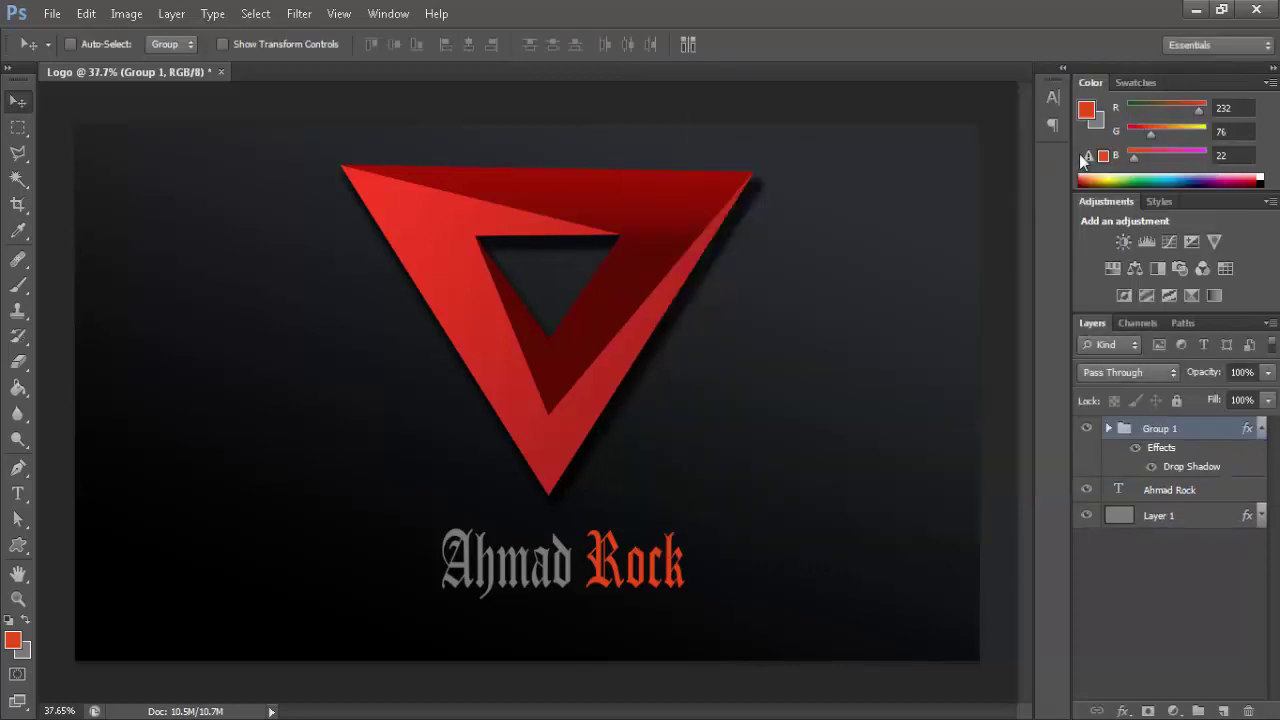
- Give the title text layer a Drop Shadow with distance 44, spread 26, size 27 and slight noise
right_click(1214, 497)
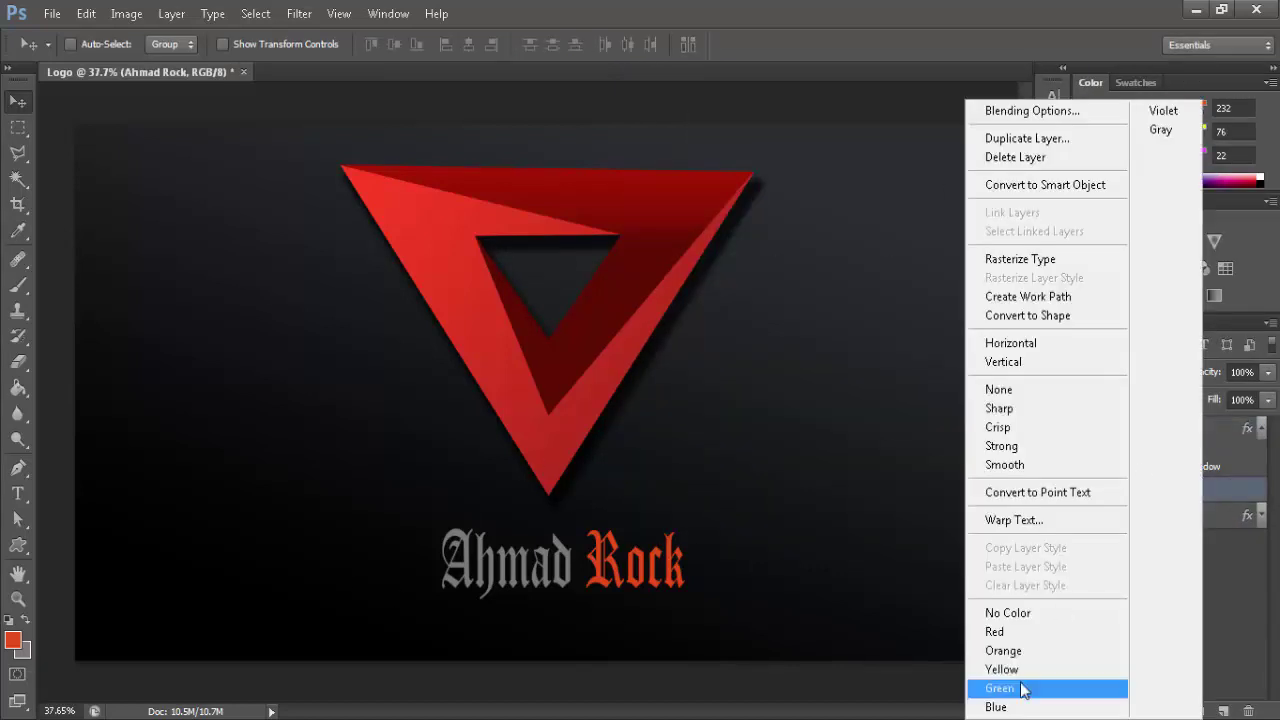
click(1050, 108)
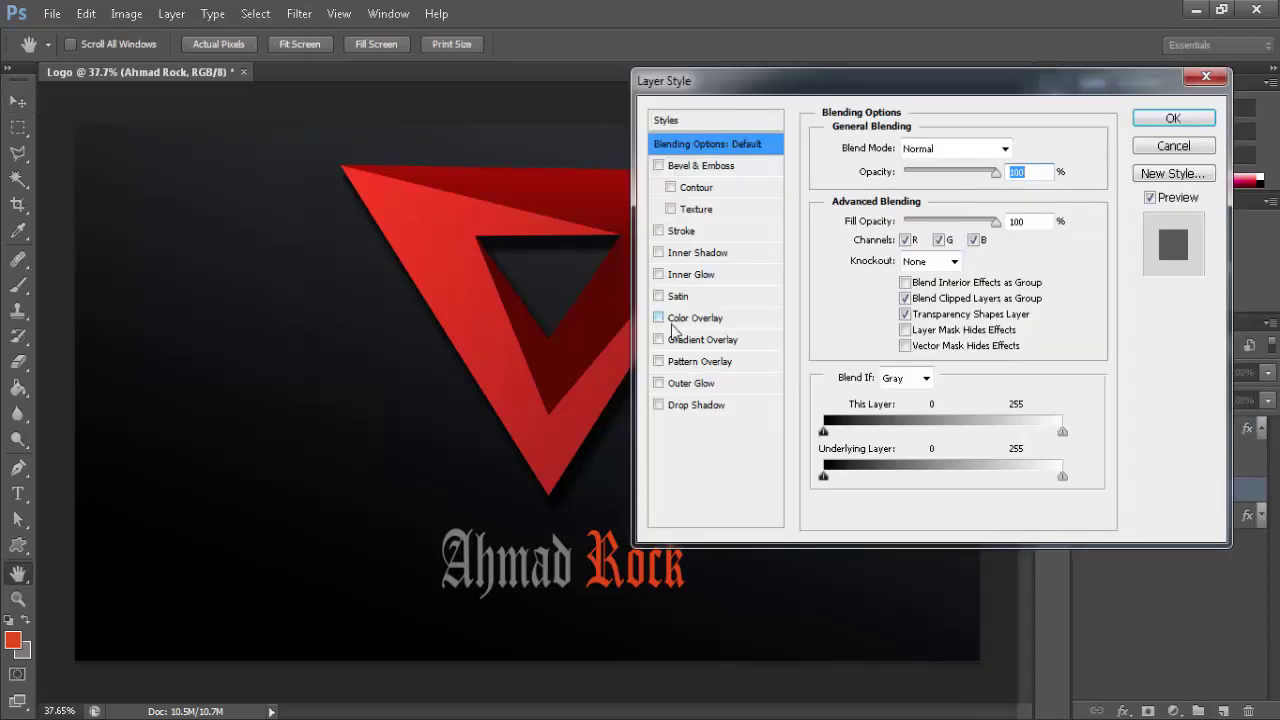
click(675, 405)
mouse_move(898, 233)
mouse_down()
mouse_move(905, 279)
mouse_move(899, 256)
mouse_move(931, 236)
mouse_move(913, 256)
mouse_up()
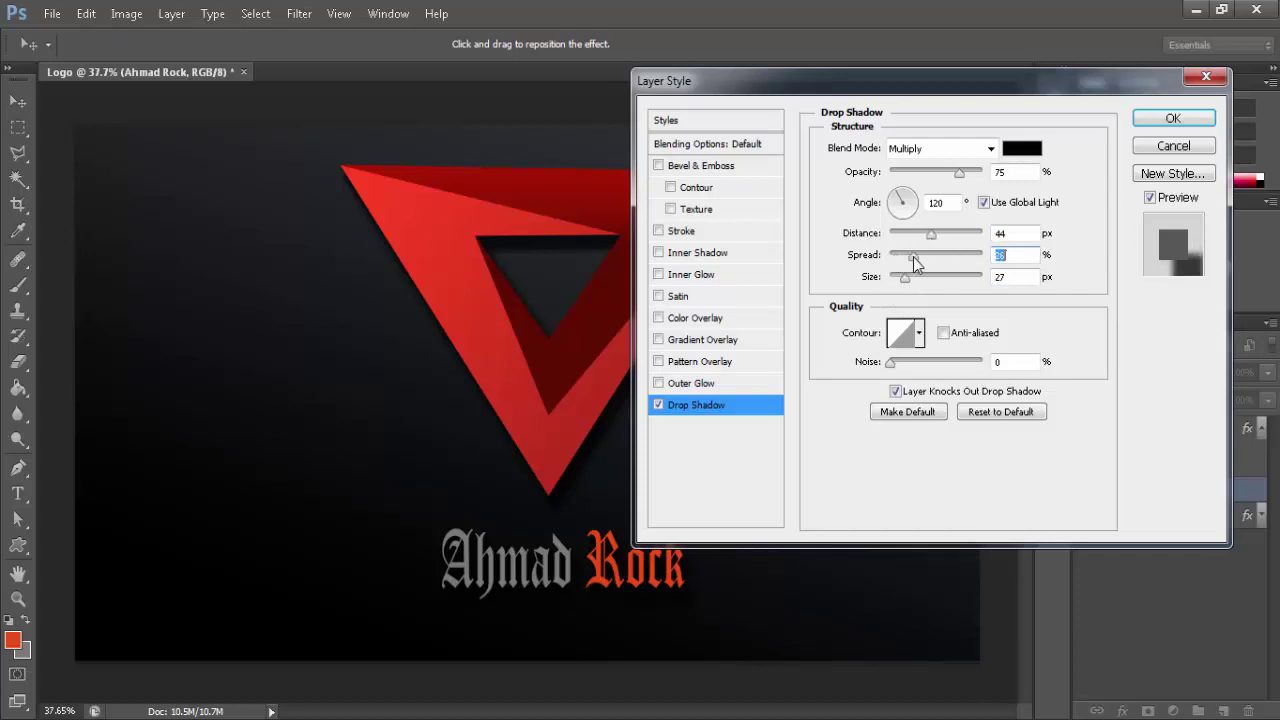
drag(887, 361, 896, 362)
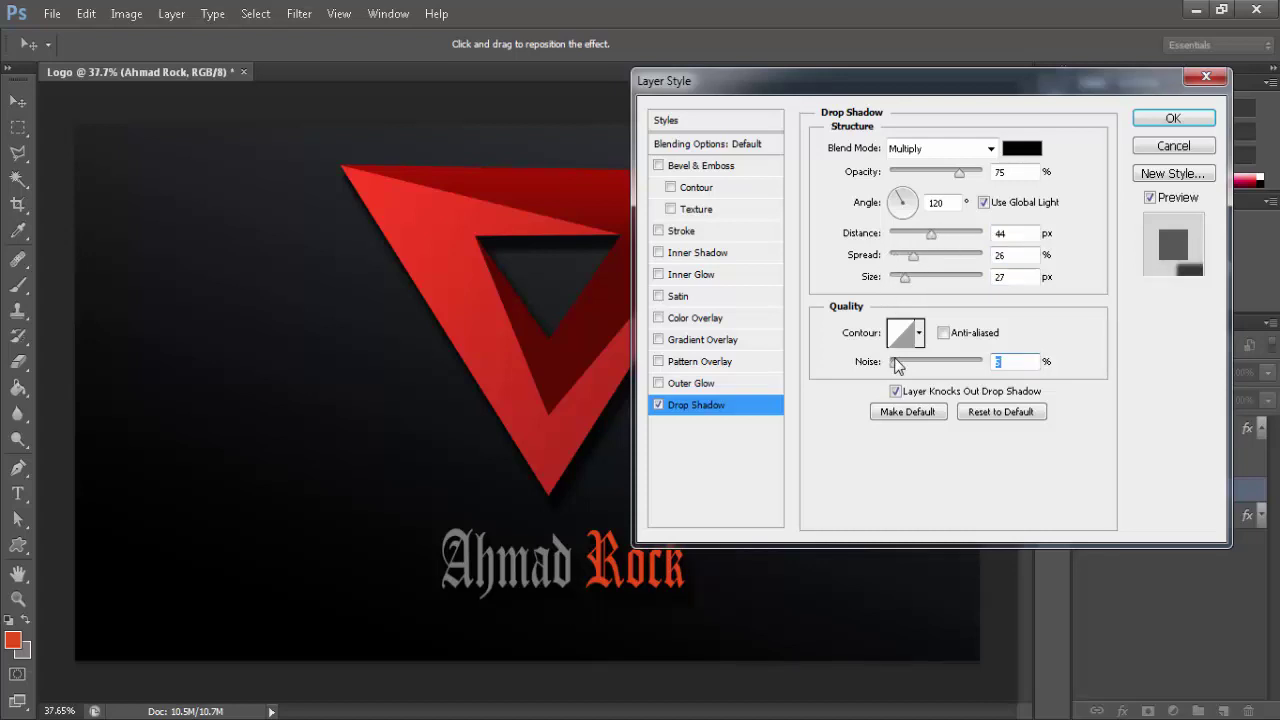
click(935, 148)
click(912, 146)
click(1173, 121)
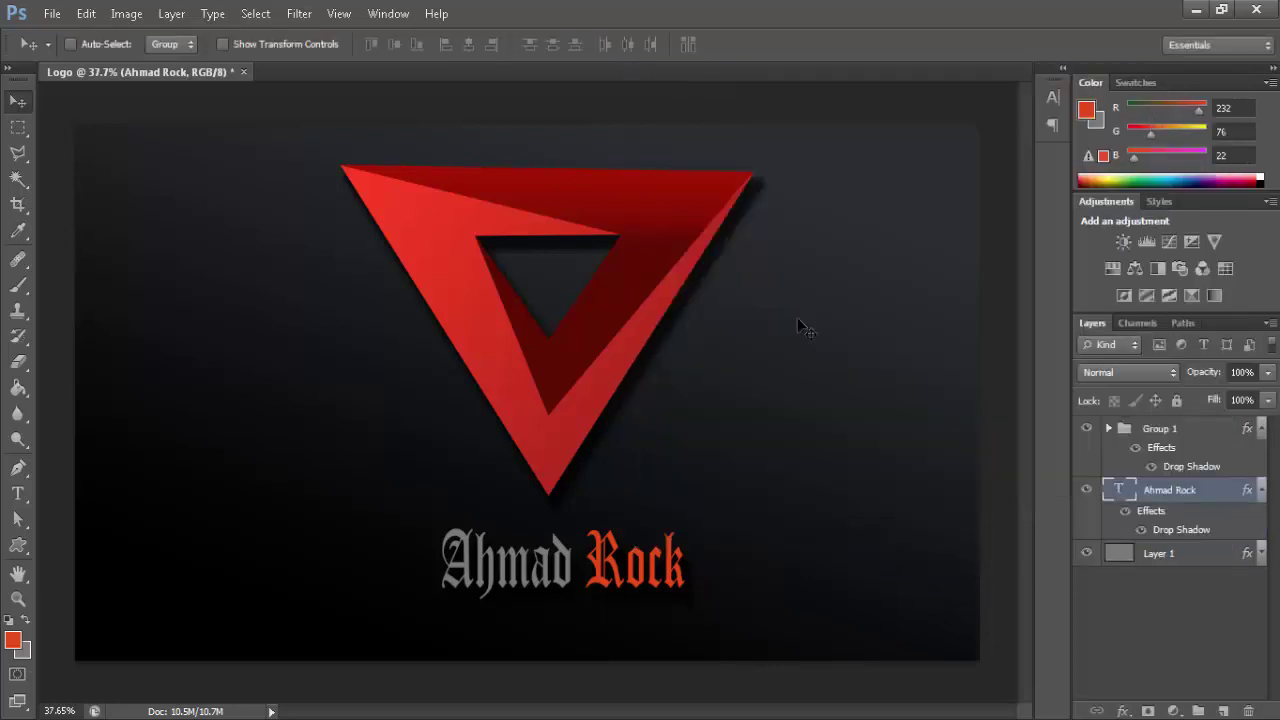